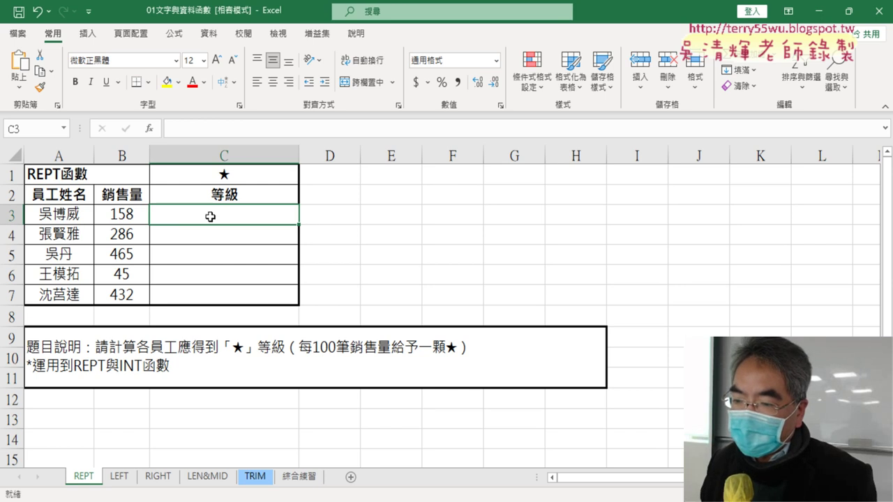
Browse the 文字 (text) functions in Insert Function for cell C3.
click(148, 129)
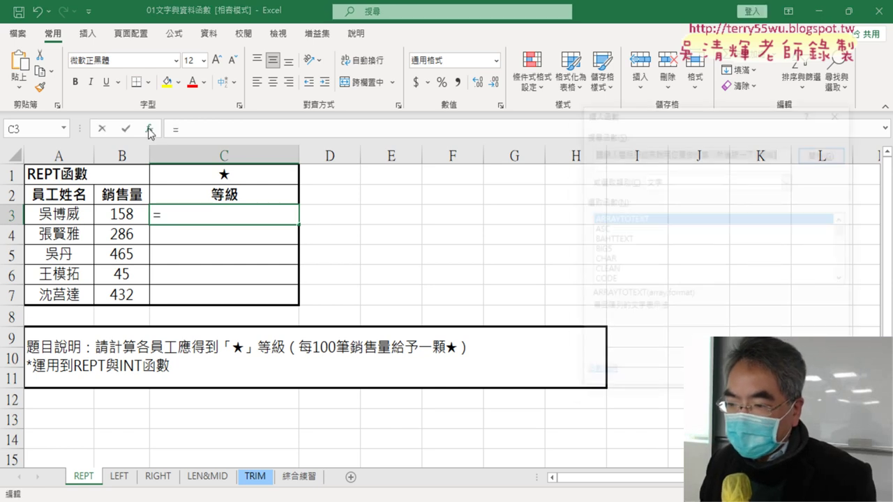
click(845, 279)
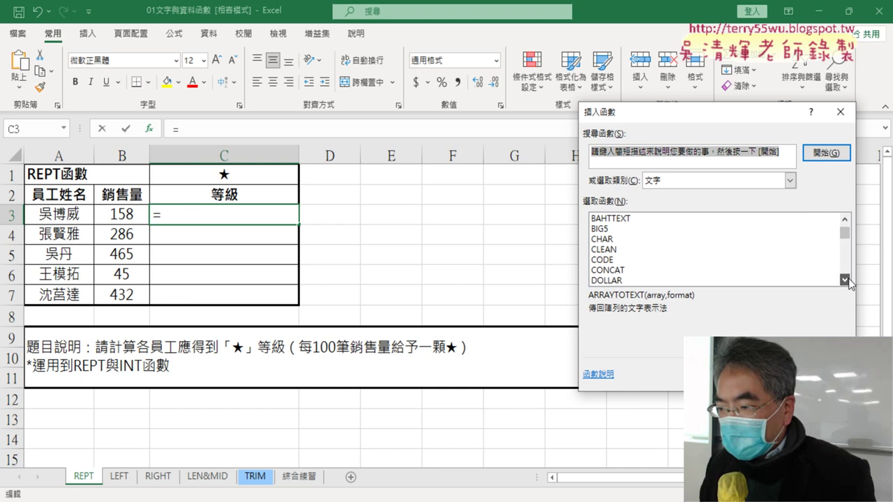
click(845, 280)
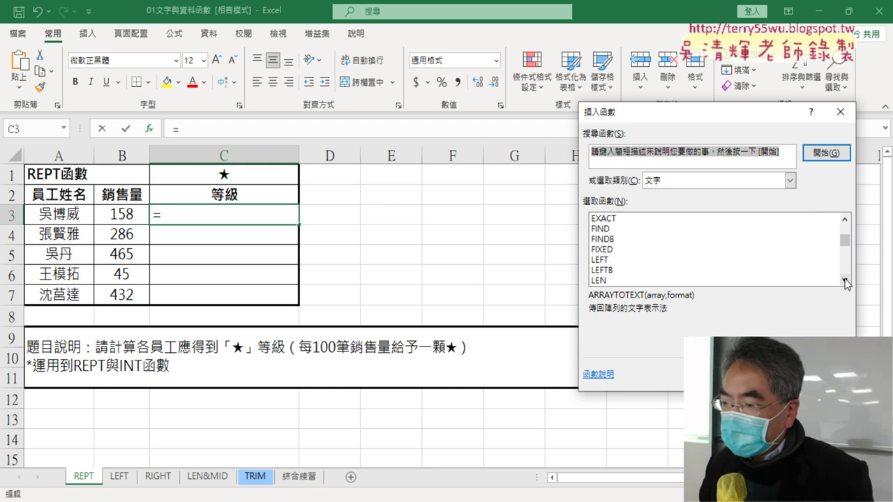
click(685, 180)
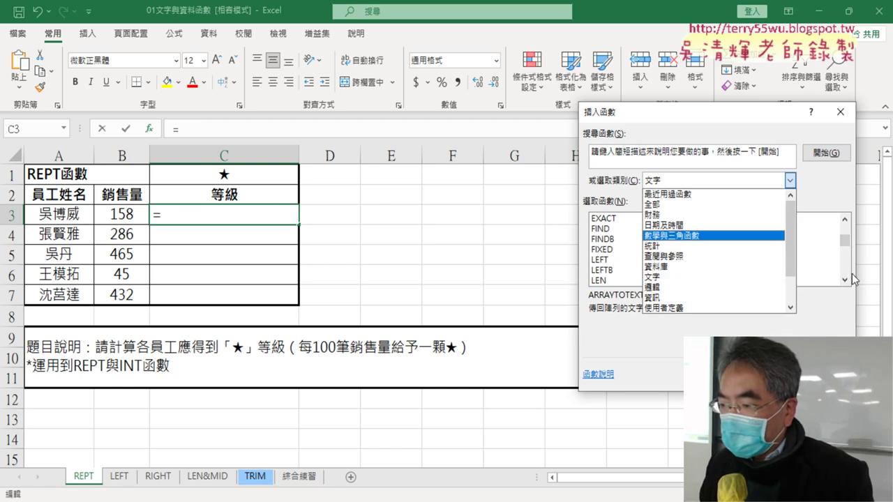
scroll(842, 281, down, 1)
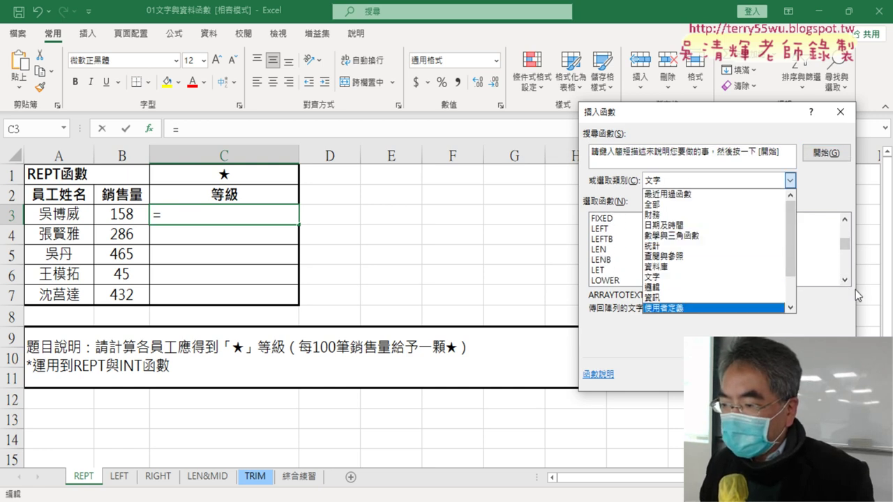
scroll(849, 281, down, 3)
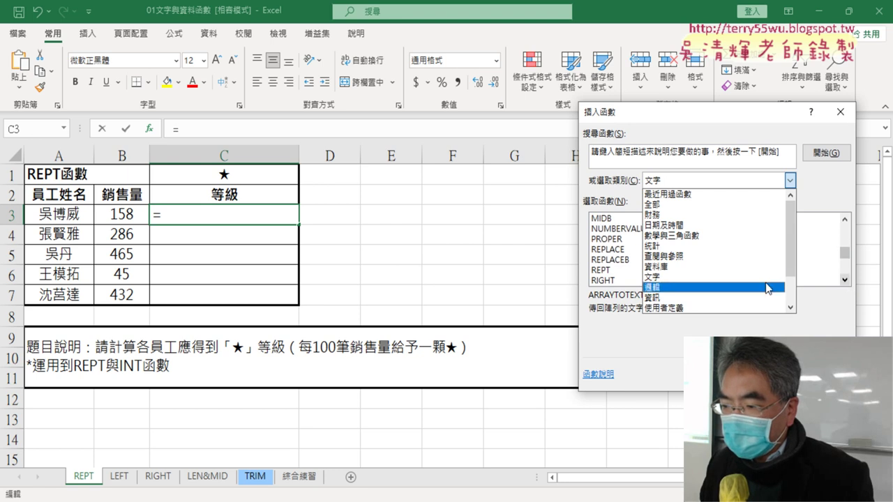
click(652, 277)
double_click(607, 259)
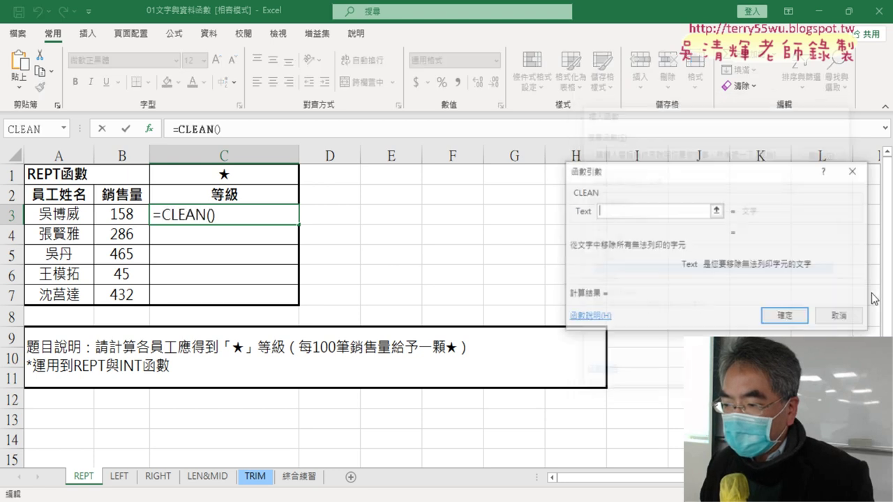
click(837, 316)
click(148, 129)
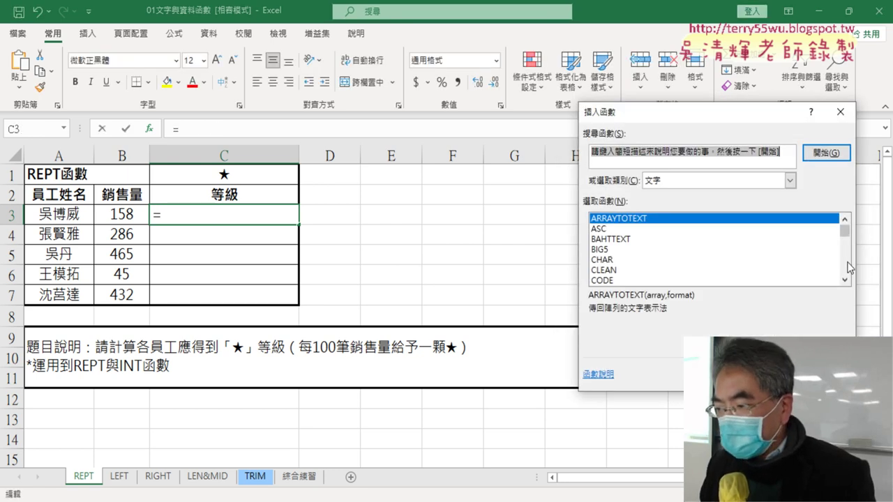
Choose REPT from the text functions so C3 starts as =REPT().
scroll(849, 266, down, 2)
click(608, 260)
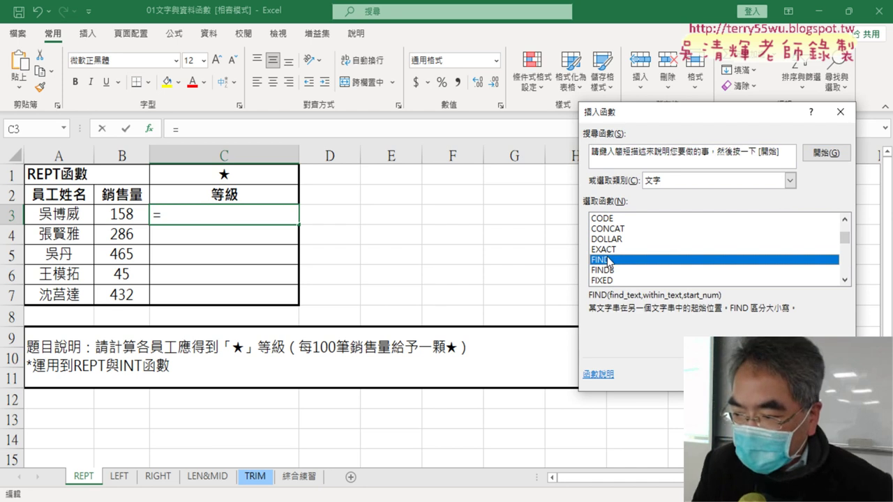
key(r)
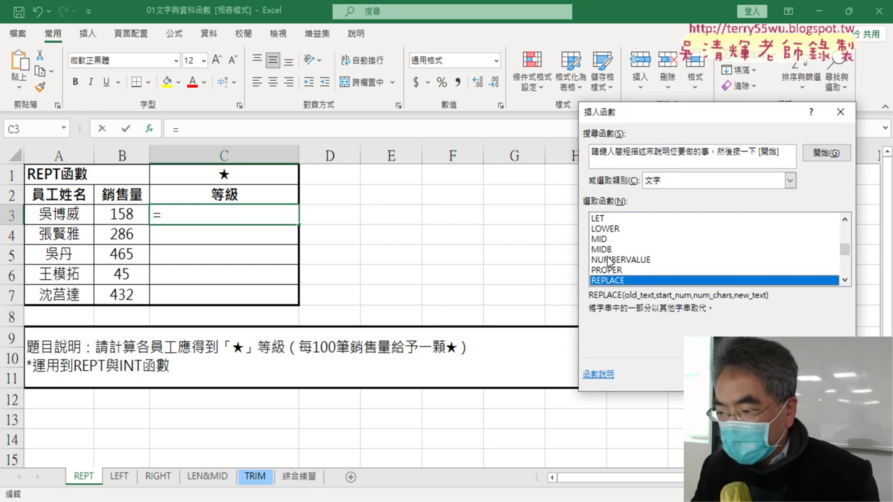
key(Down)
key(Down)
key(Down)
key(Up)
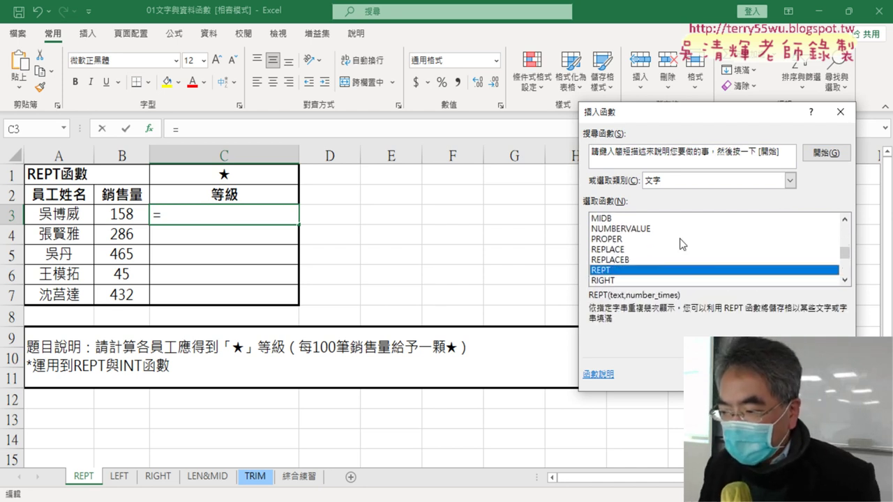
key(Return)
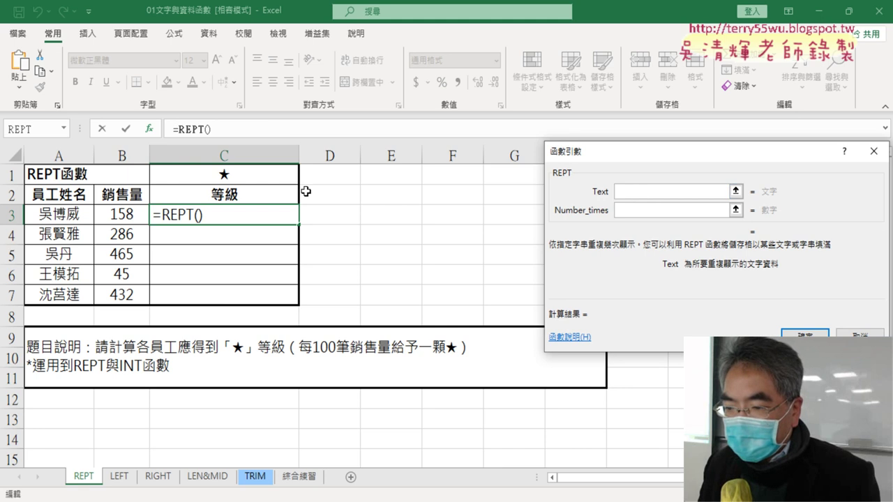
Set REPT's Text to C1 and Number_times to B3/100.
click(228, 176)
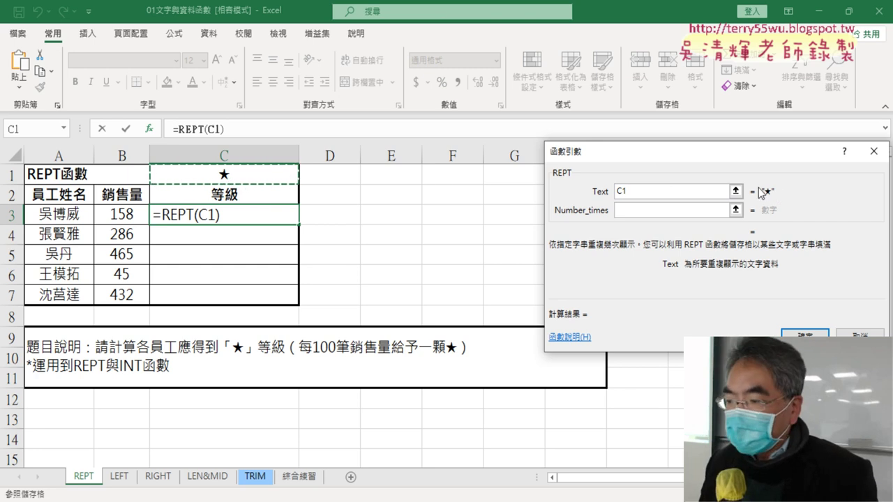
click(642, 210)
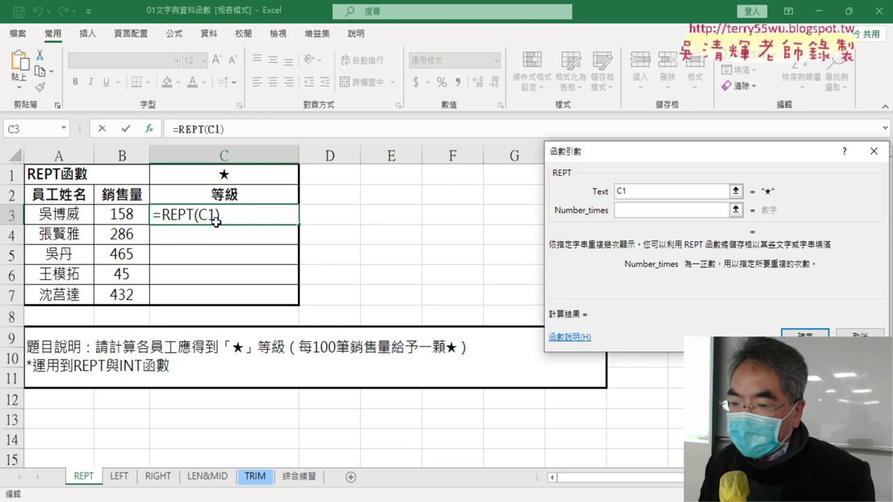
click(124, 215)
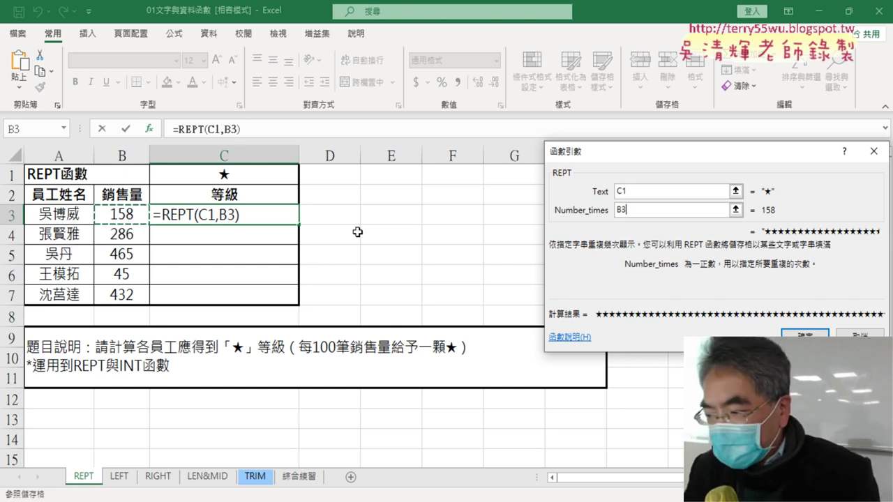
text(/100)
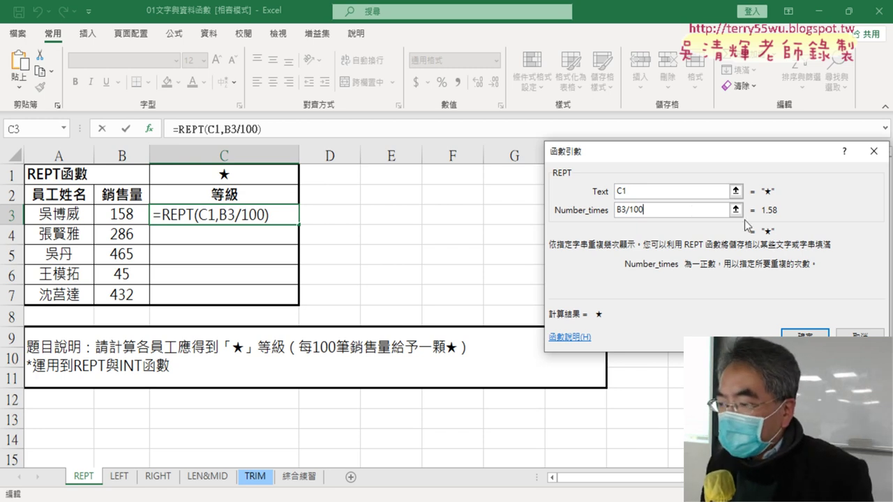
Wrap the repeat count in INT and commit =REPT(C1,INT(B3/100)) in C3.
double_click(663, 210)
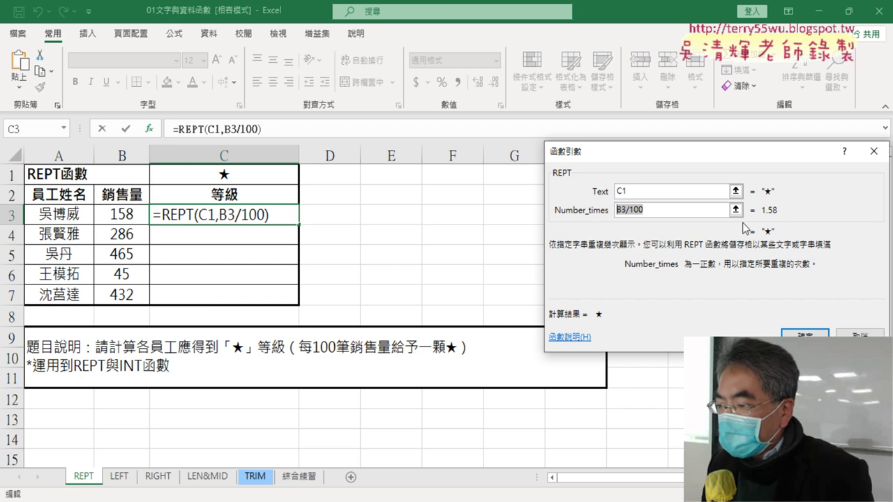
click(619, 212)
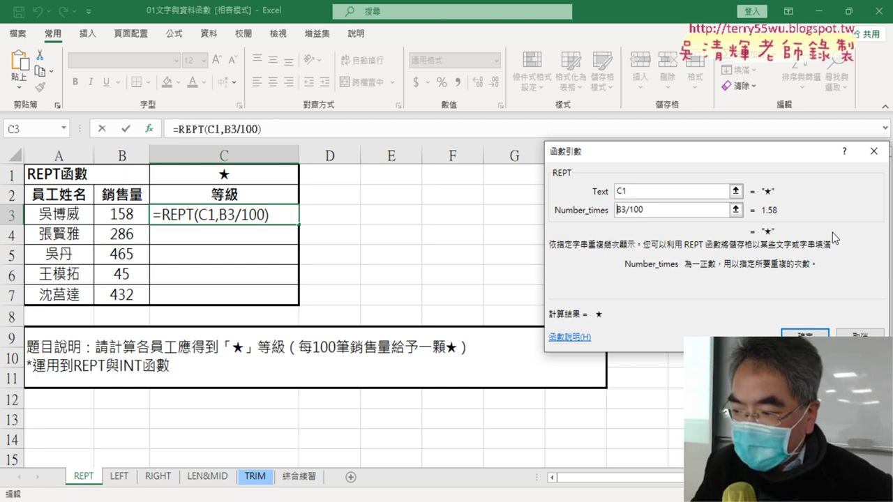
text(int)
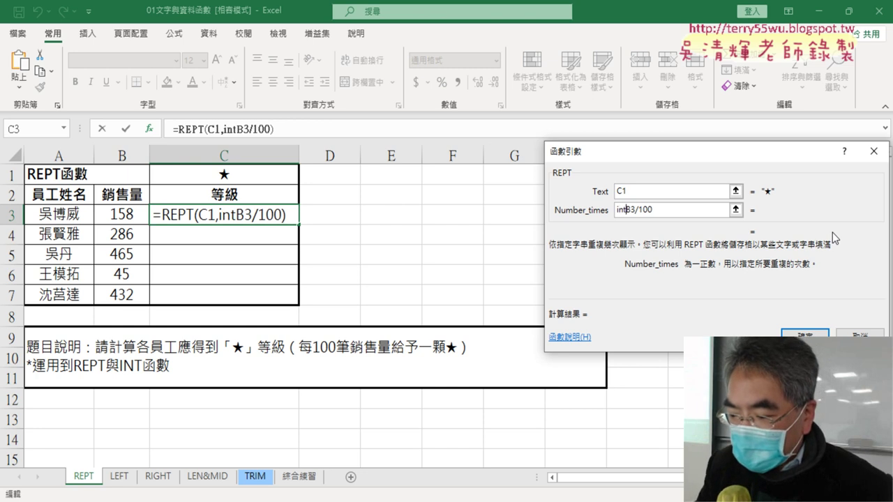
text(()
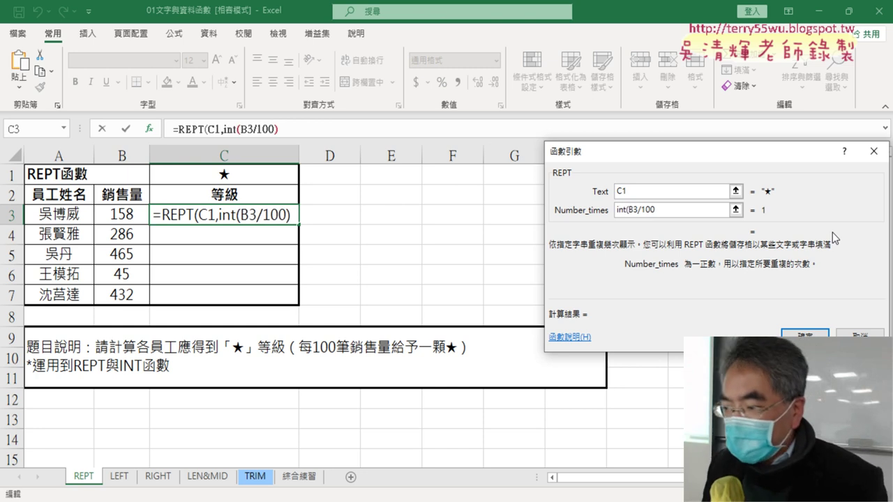
click(689, 210)
text())
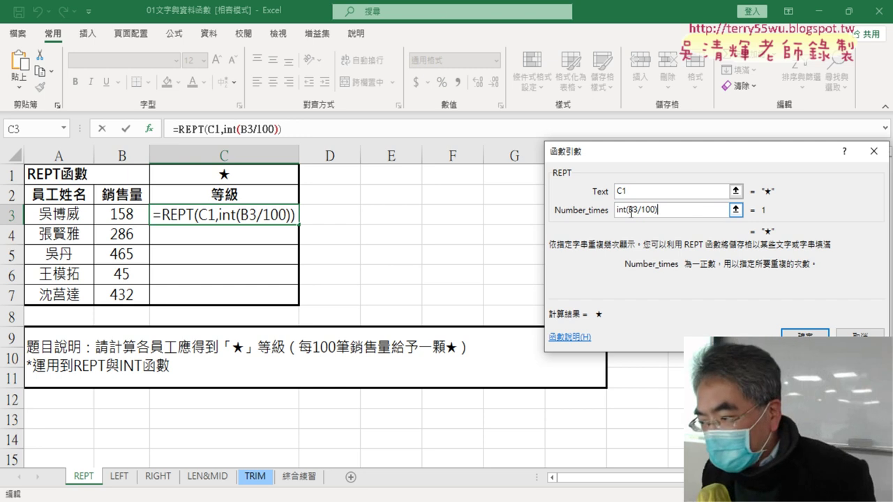
drag(628, 211, 613, 214)
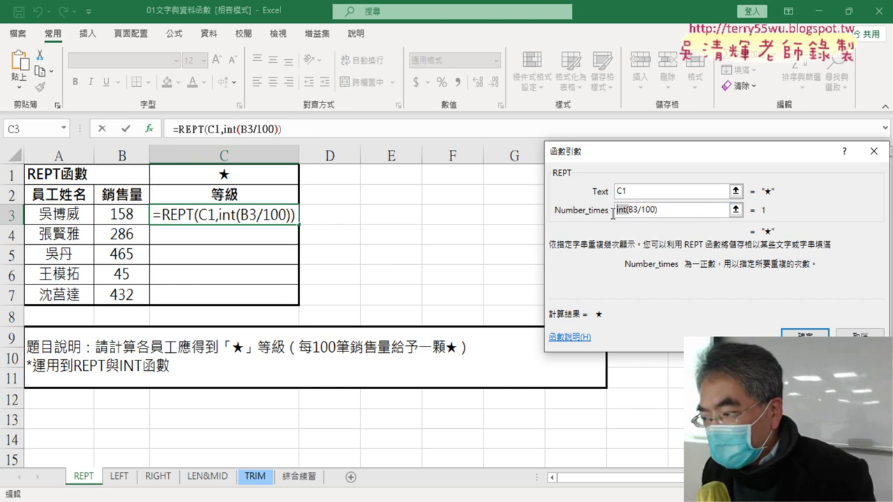
click(656, 210)
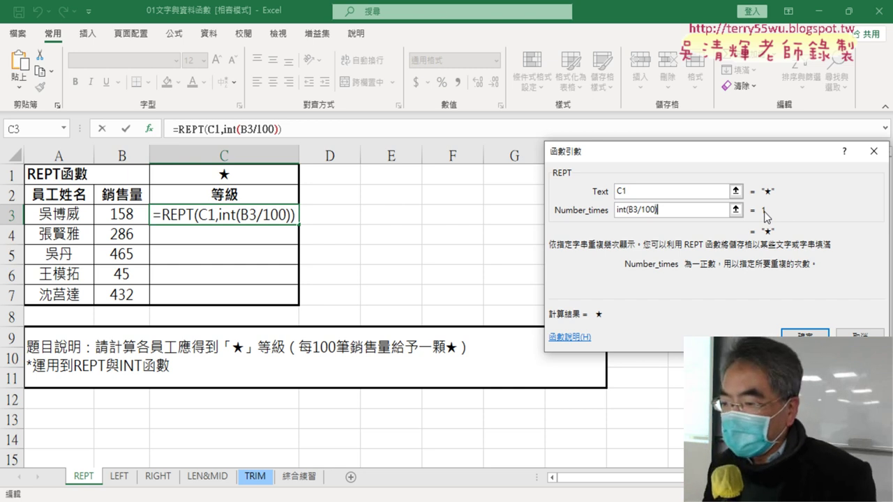
click(805, 334)
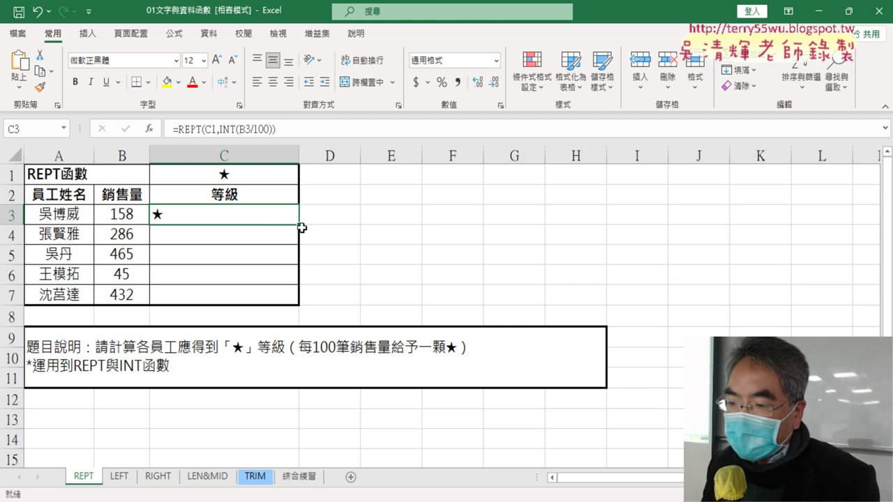
Fill C3's star formula down to C7 and review C3's REPT arguments.
drag(300, 225, 299, 304)
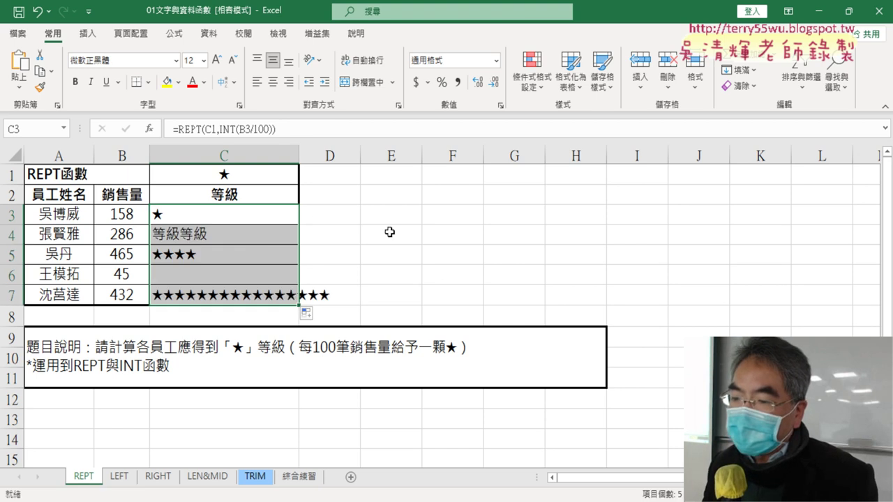
click(258, 214)
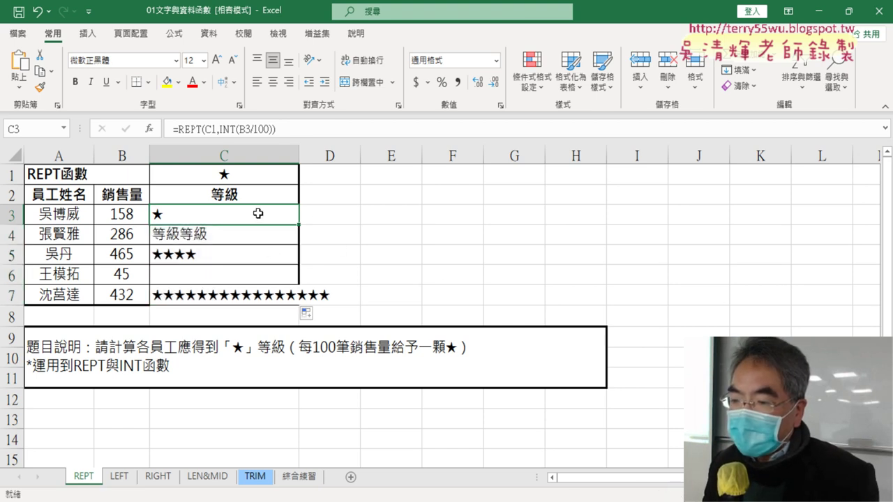
click(176, 129)
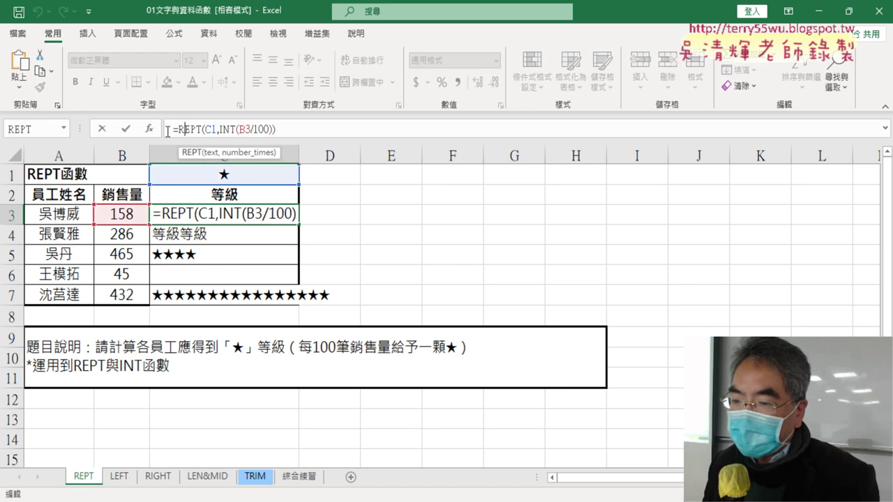
click(156, 131)
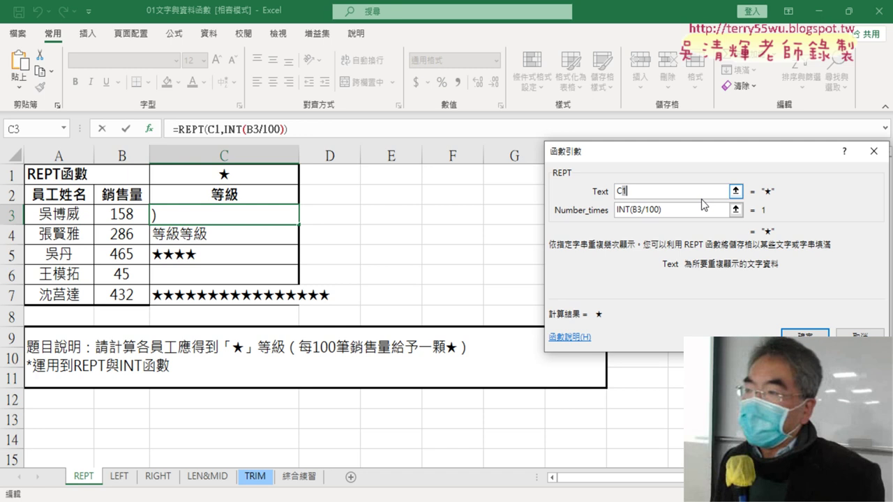
key(Return)
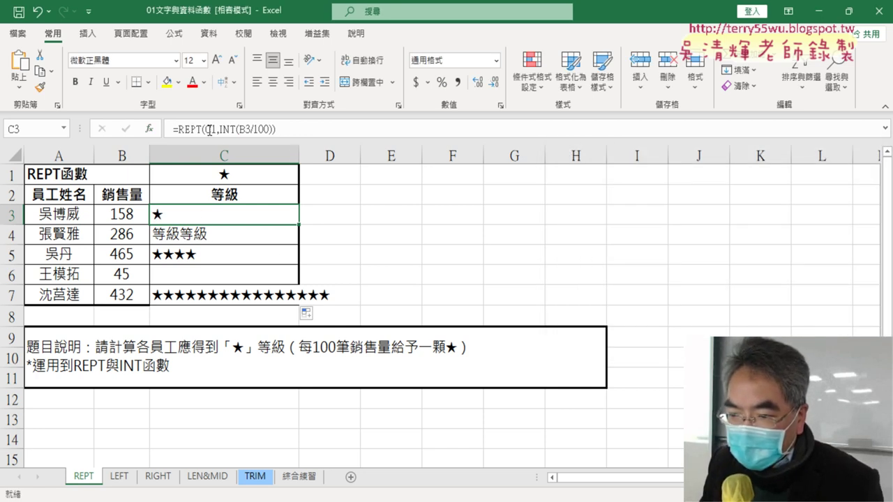
Compare the copied formulas in C4 and C5 with C3's to spot the shifting C1 reference.
click(206, 236)
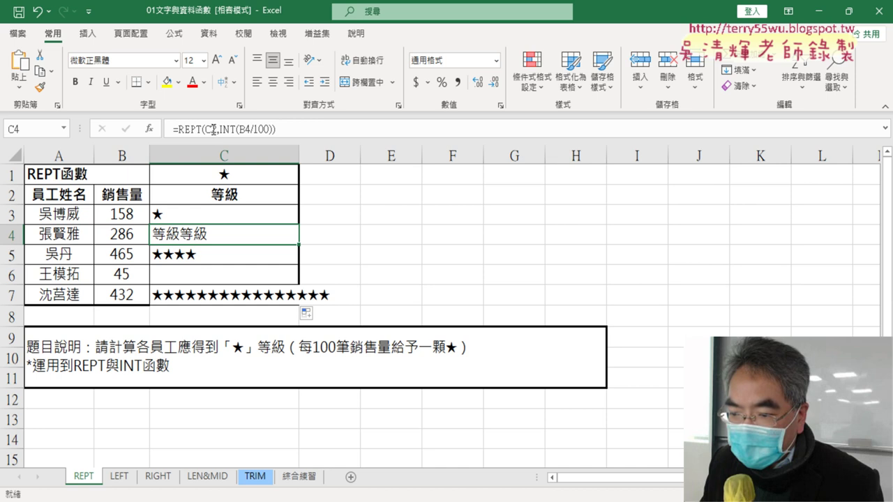
click(193, 257)
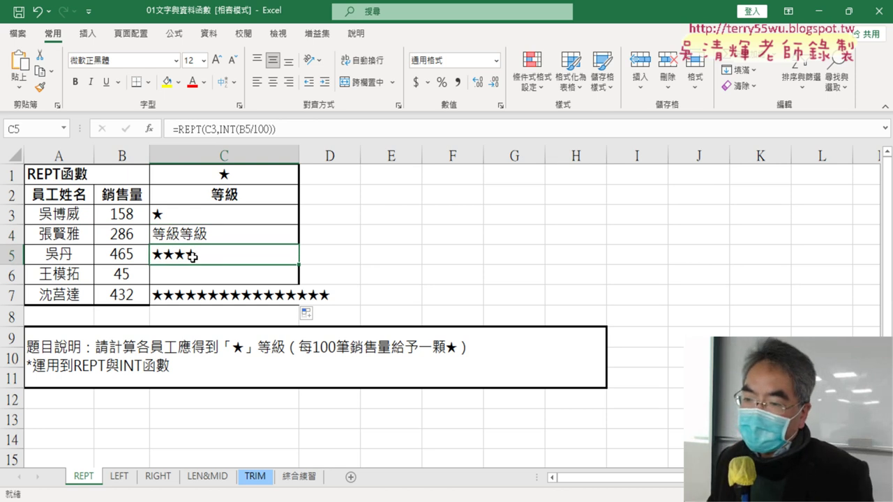
click(223, 239)
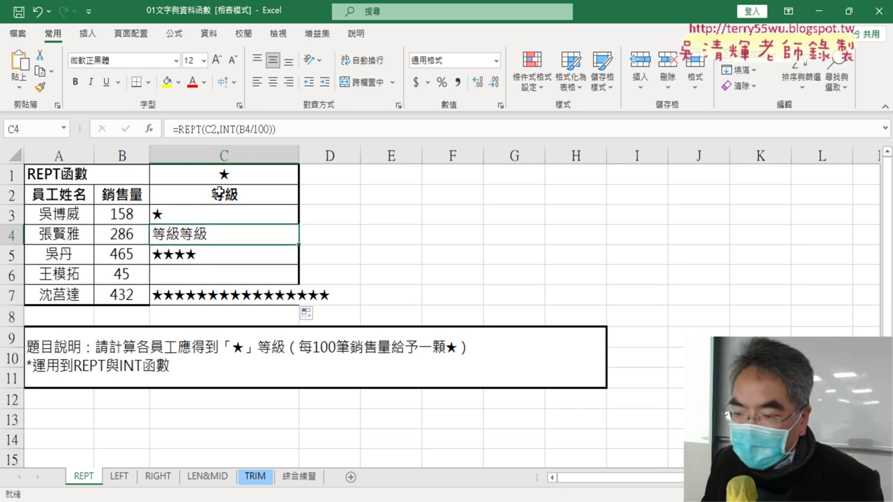
click(211, 260)
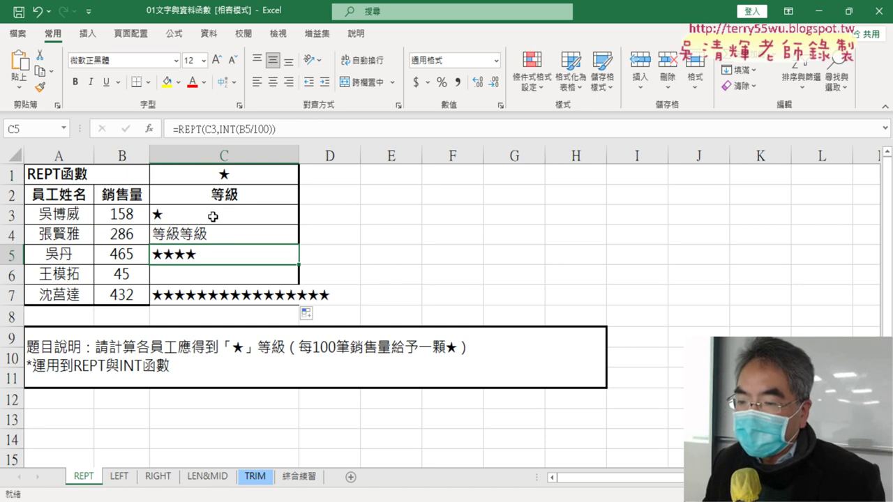
click(219, 215)
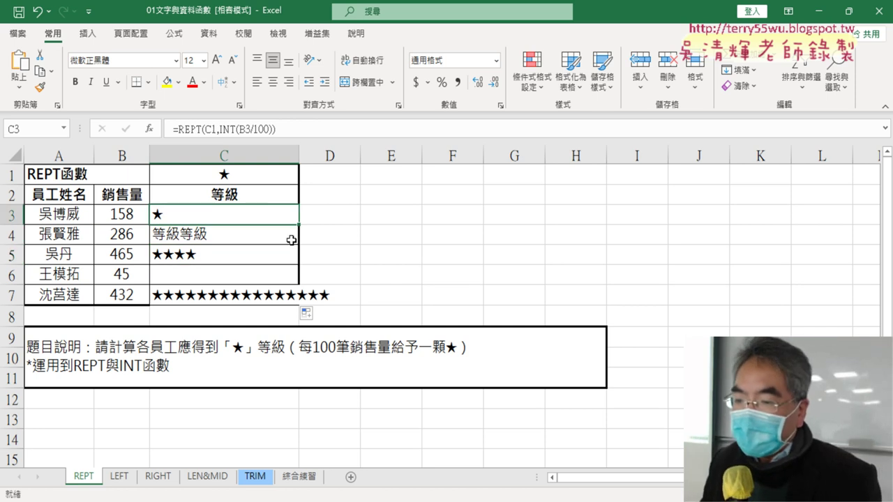
click(185, 129)
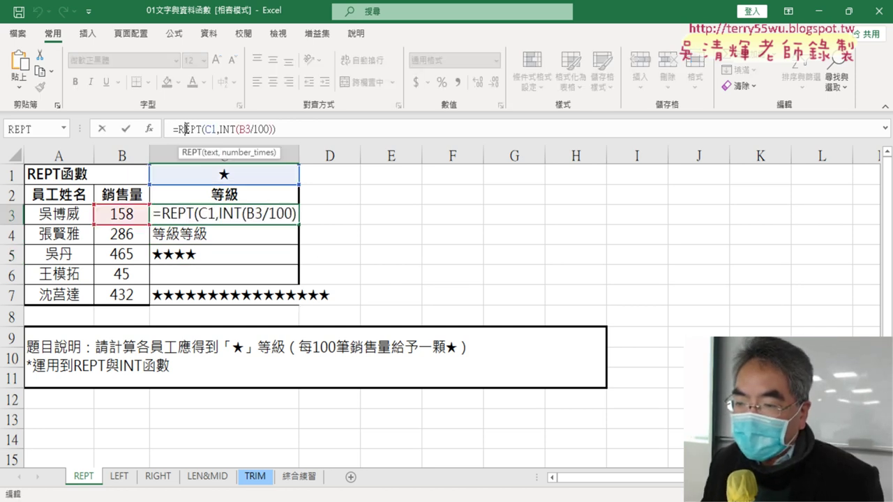
Change the REPT Text argument to C$1, giving =REPT(C$1,INT(B3/100)).
click(150, 129)
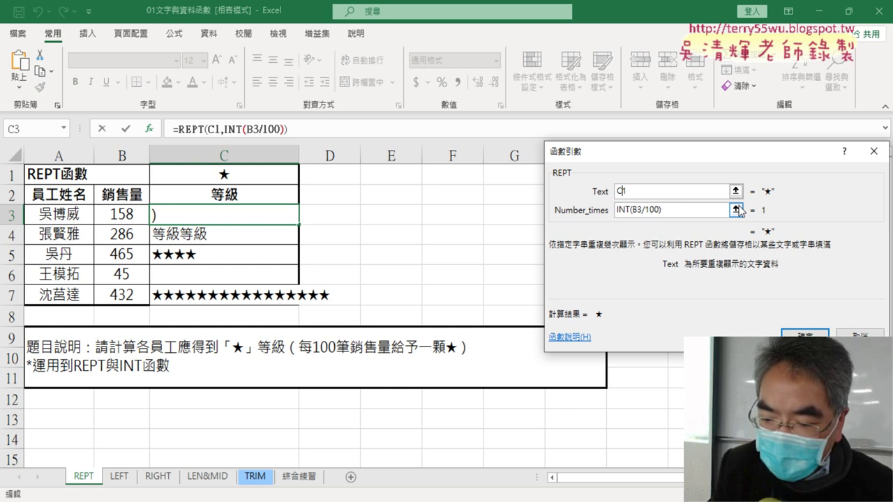
text($)
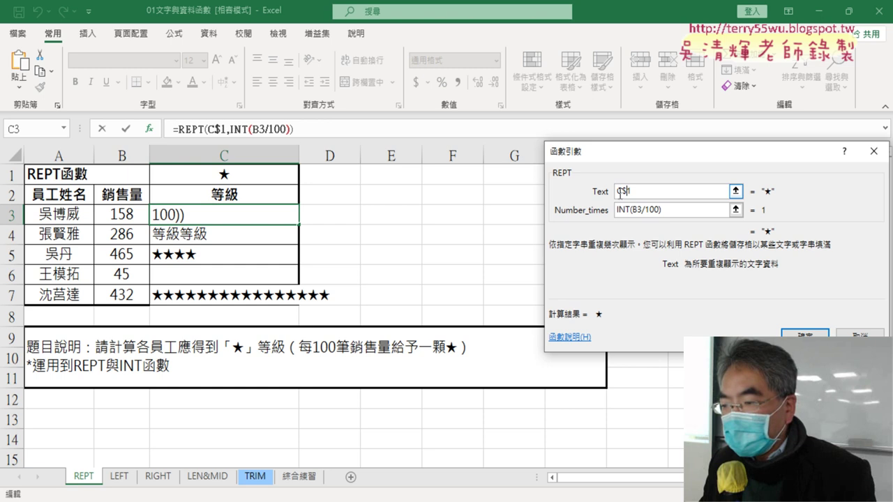
click(817, 331)
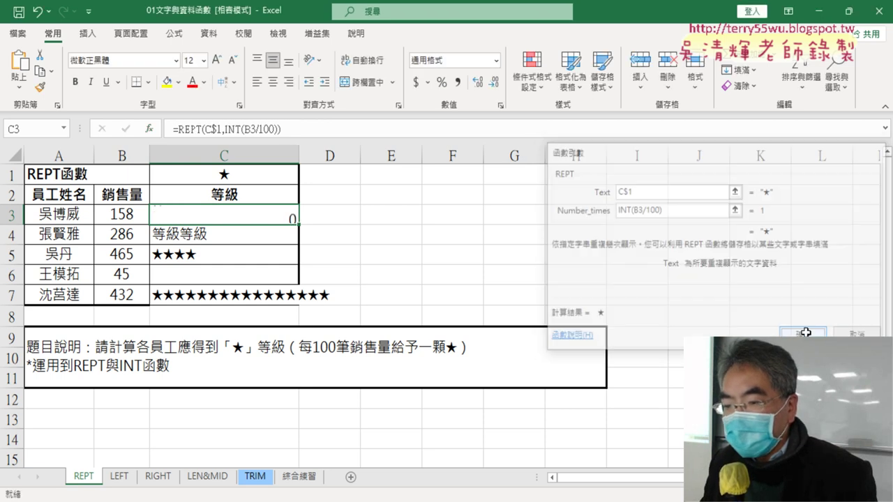
Fill the corrected star formula down to C7, verify C4–C7, then go to the LEFT sheet.
drag(299, 223, 298, 298)
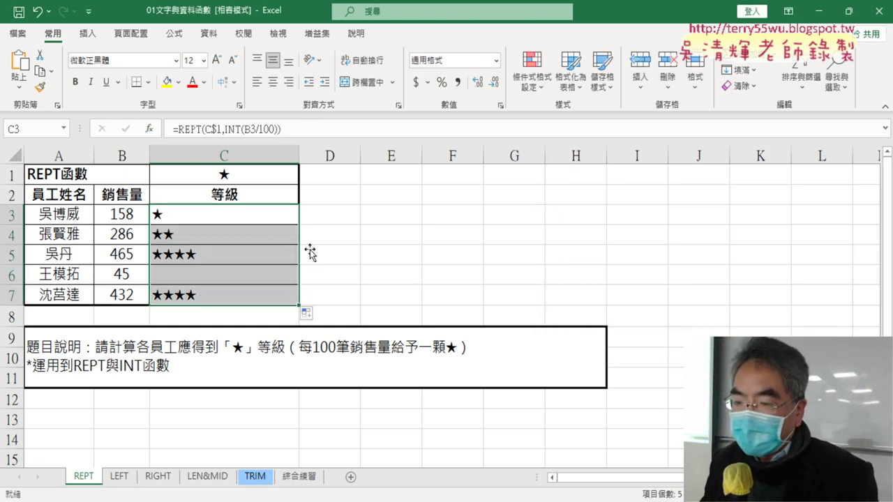
click(197, 233)
click(198, 253)
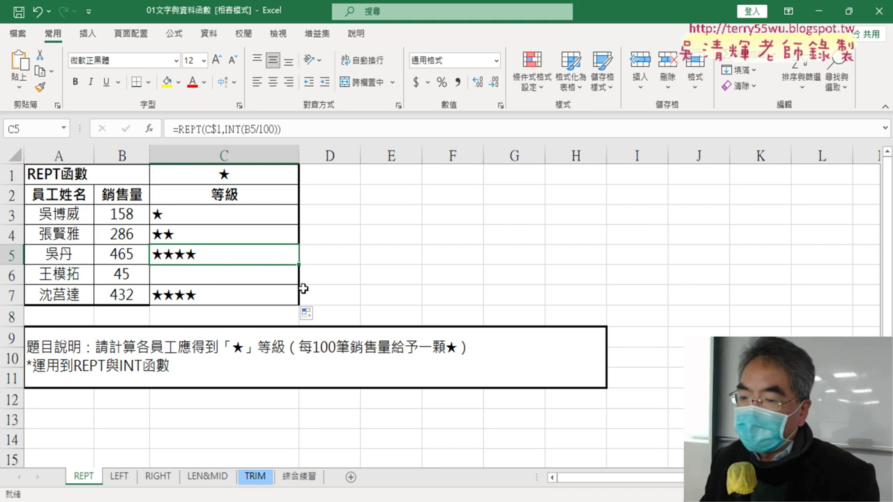
click(281, 274)
click(223, 296)
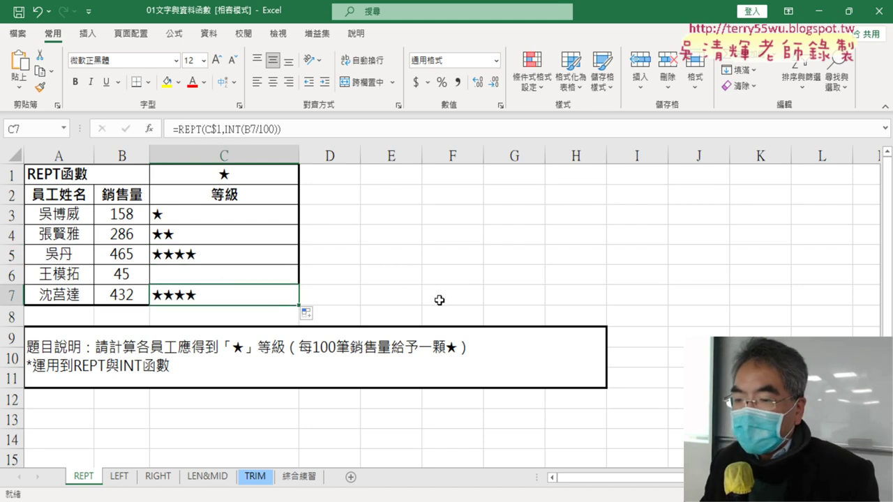
click(248, 216)
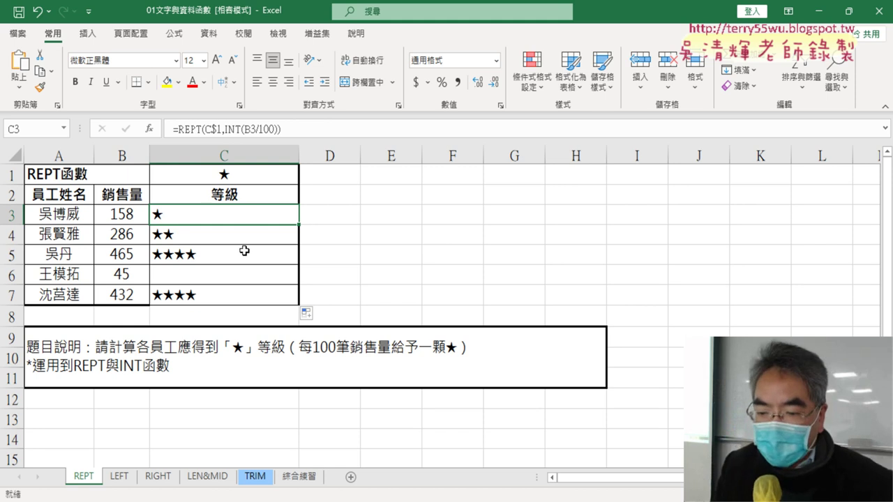
click(130, 480)
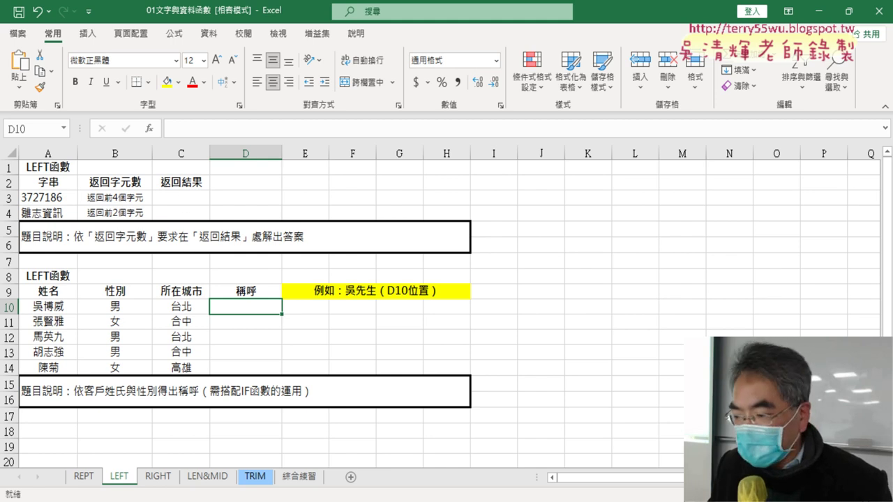
Zoom in on the LEFT worksheet with Ctrl+scroll.
ctrl+scroll(261, 309, up, 2)
ctrl+scroll(376, 347, up, 1)
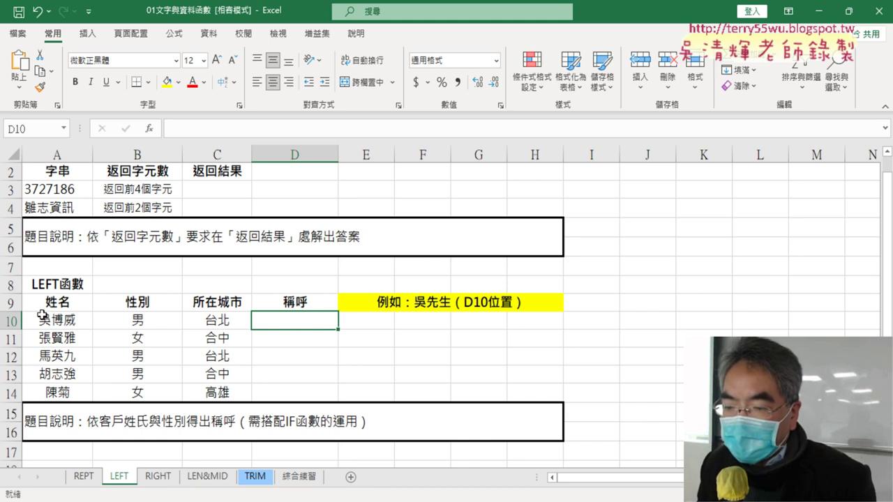
Enter =LEFT(A10,1) in D10 and fill it down to D14.
click(149, 129)
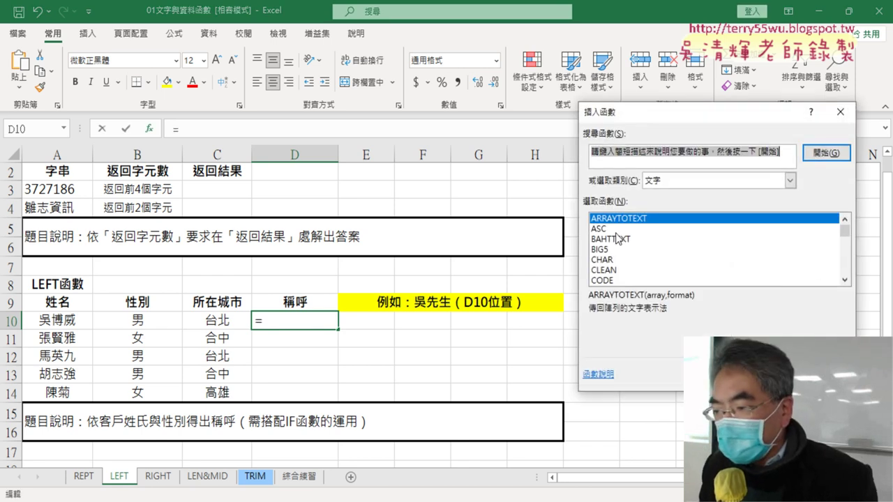
click(845, 279)
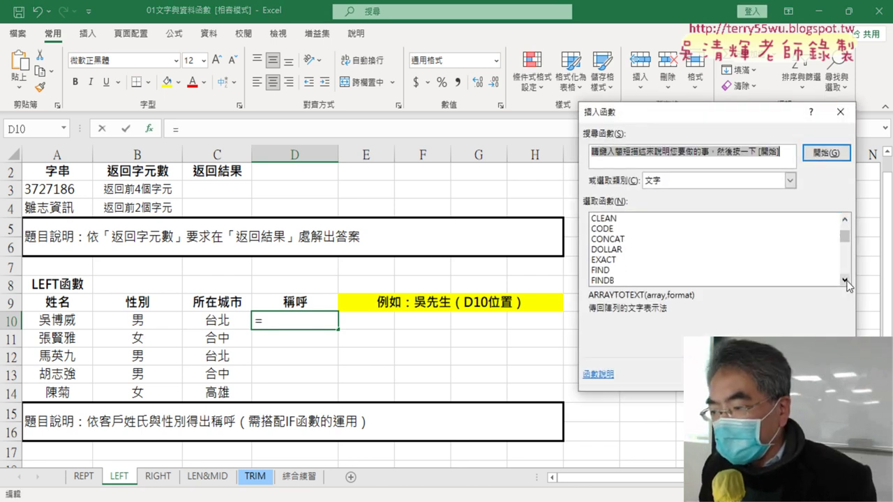
double_click(693, 276)
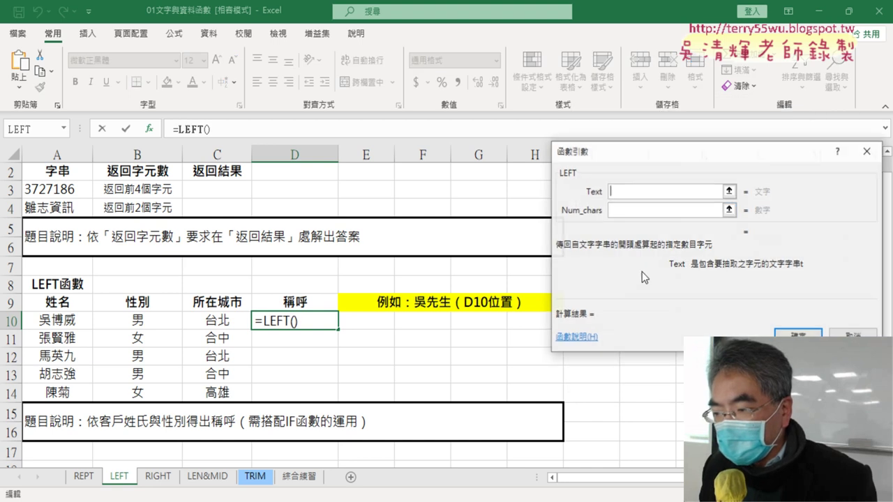
click(51, 327)
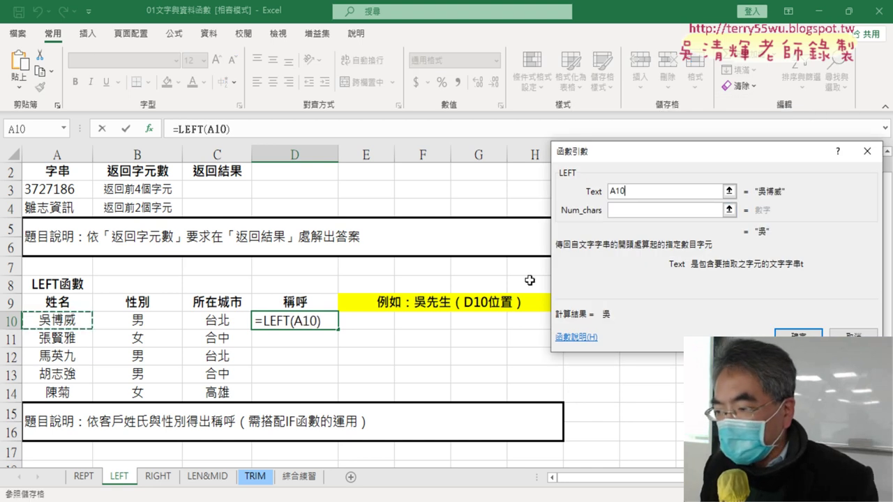
click(620, 212)
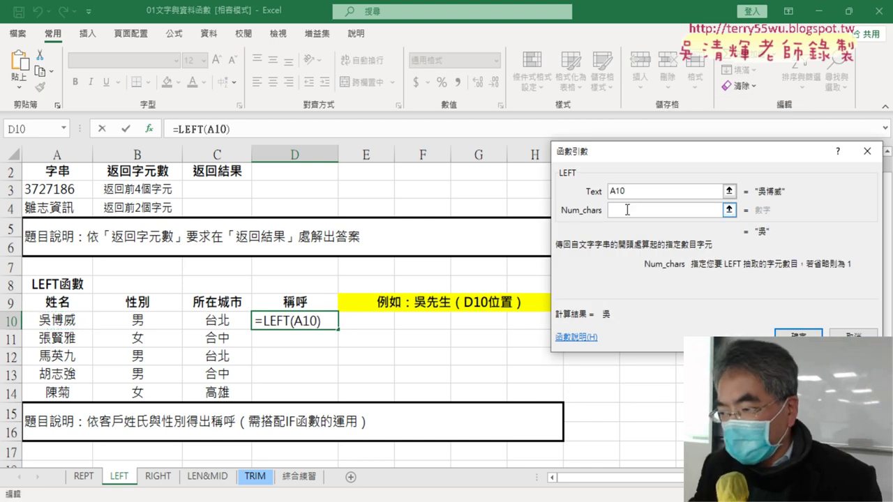
text(,1)
click(798, 333)
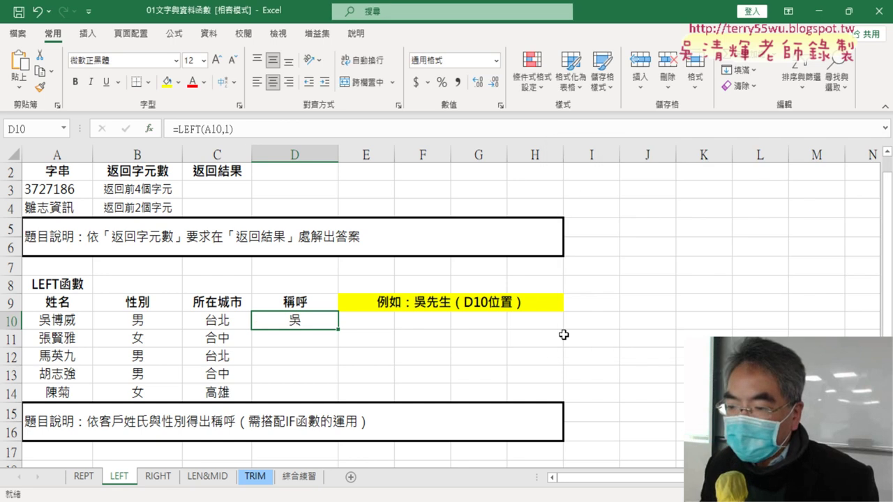
drag(338, 328, 339, 396)
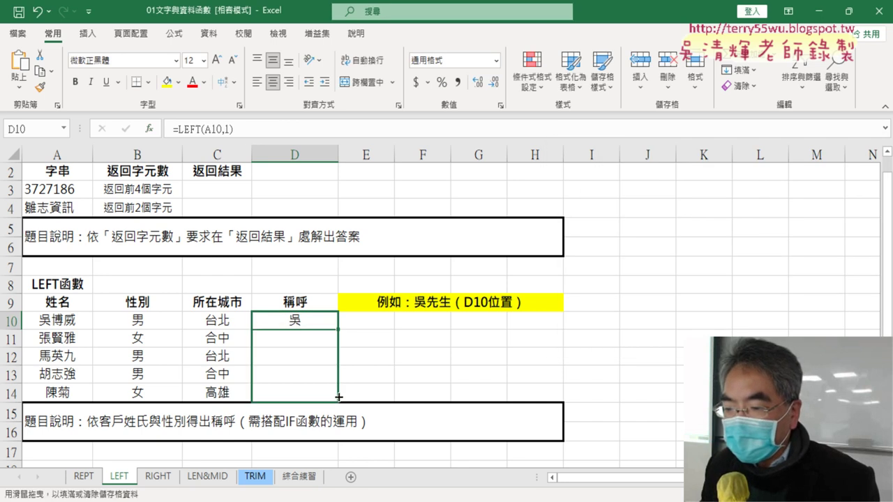
click(327, 325)
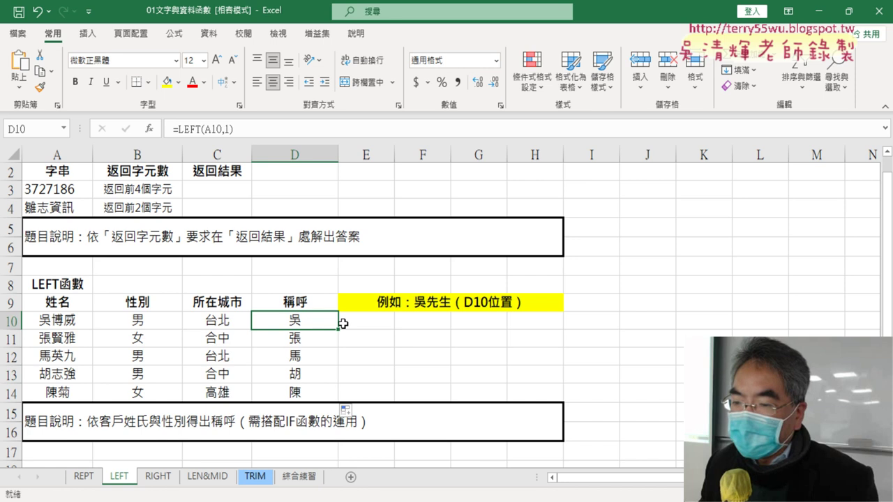
Append & to D10's LEFT formula and add an IF function from the Name Box list.
key(F2)
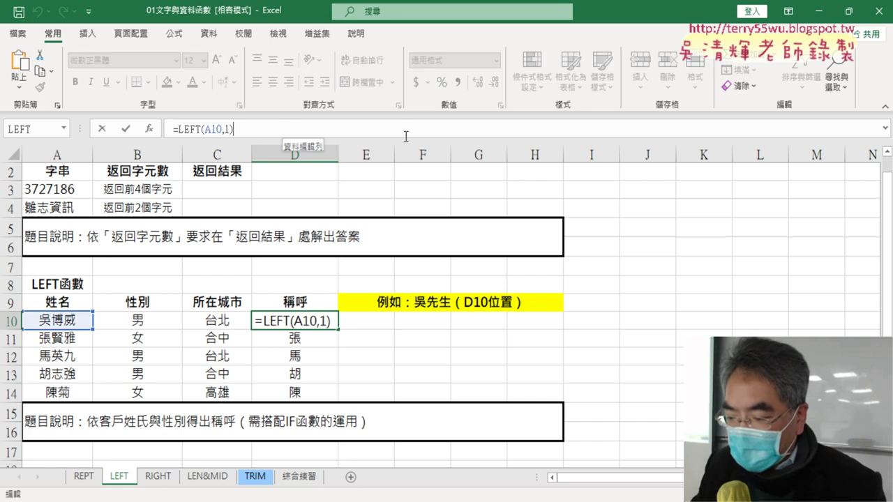
text(&)
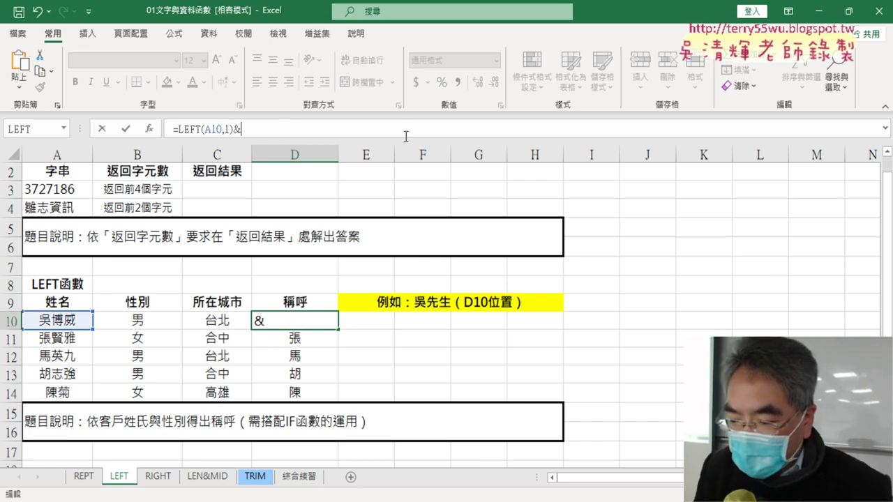
text(")
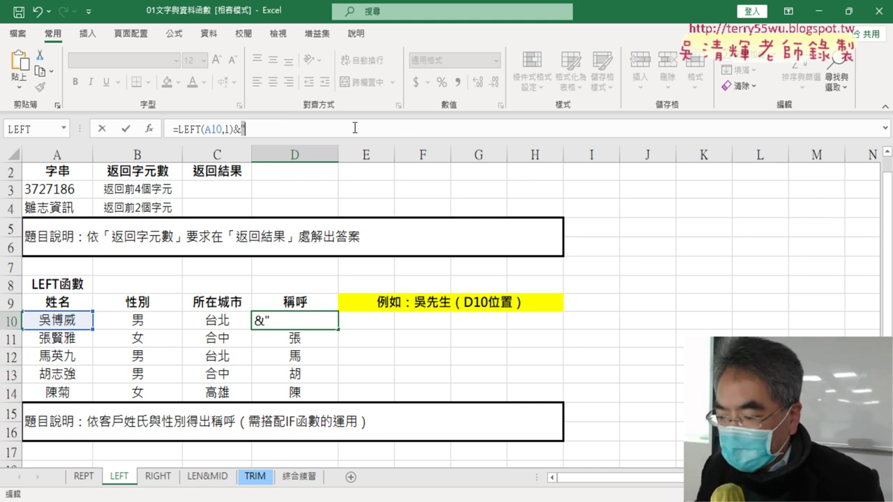
key(BackSpace)
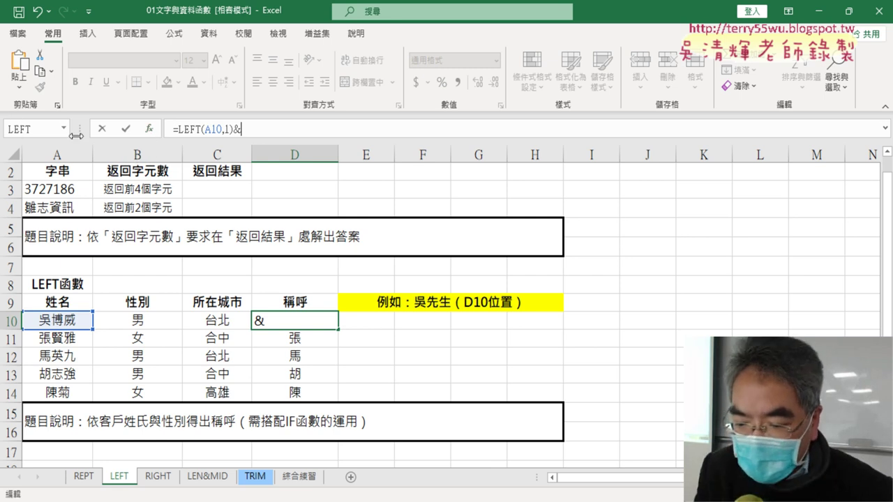
drag(61, 149, 55, 155)
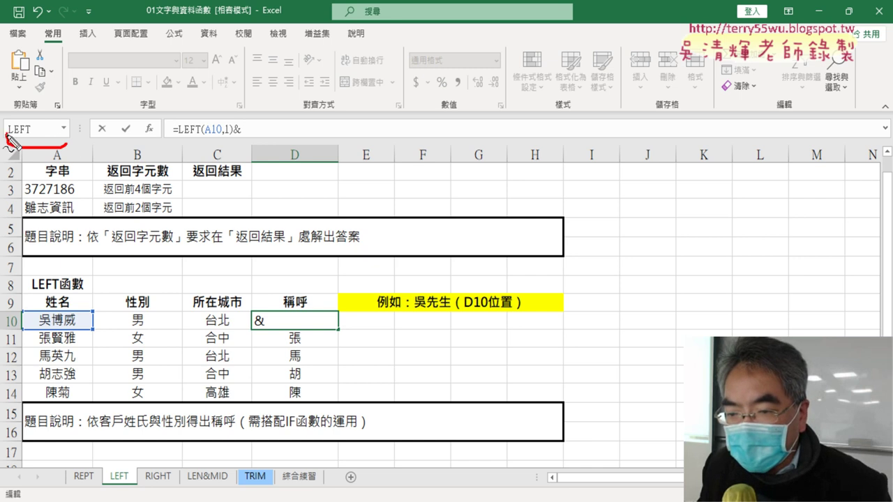
key(Escape)
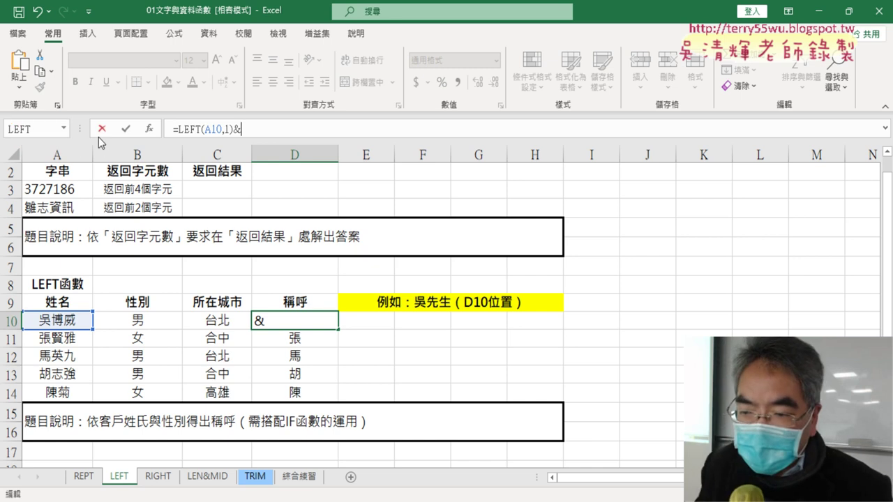
click(63, 129)
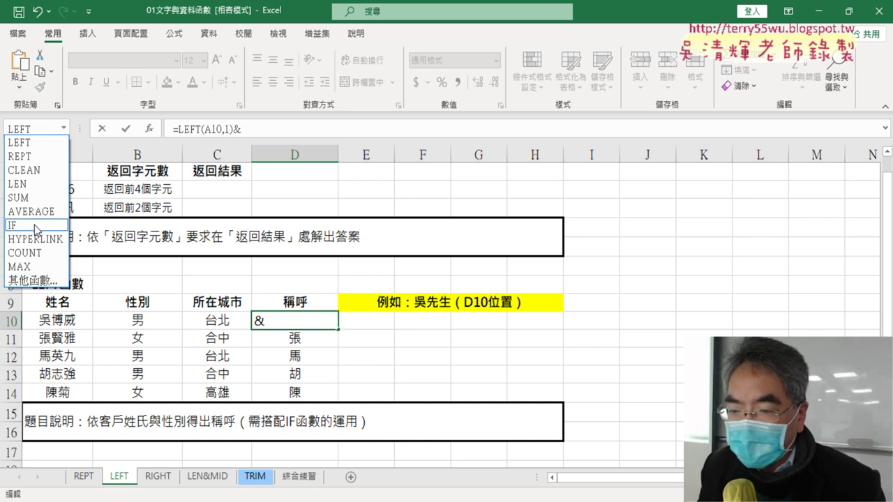
click(36, 226)
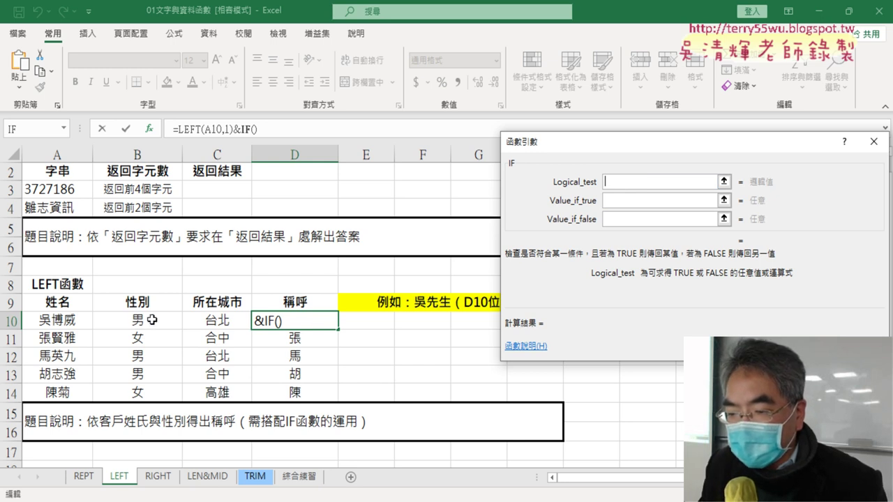
Set the IF Logical_test to B10="男".
click(152, 321)
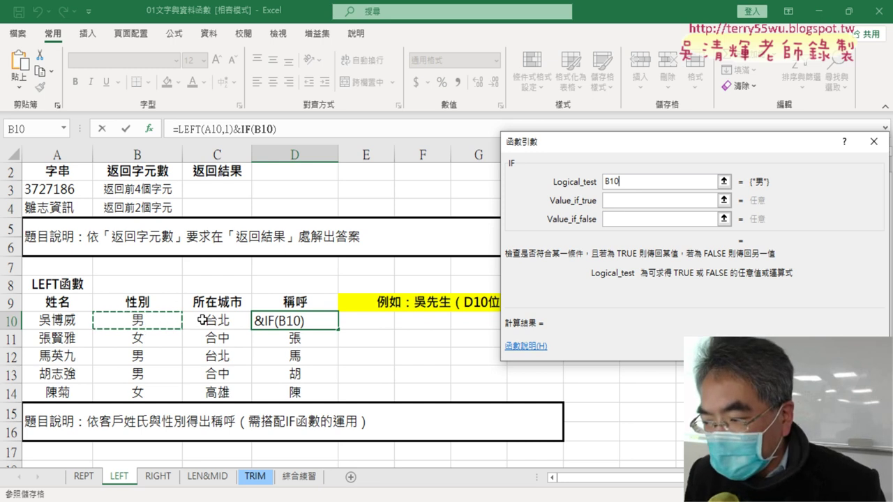
text(=)
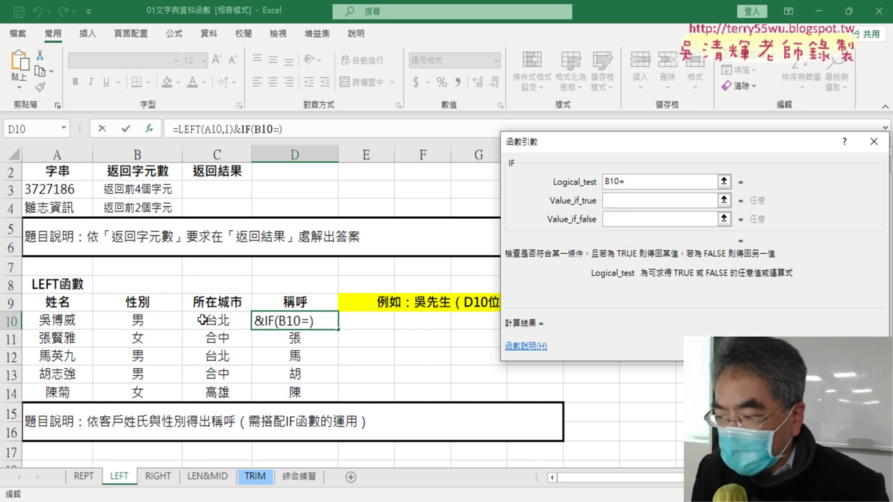
text(")
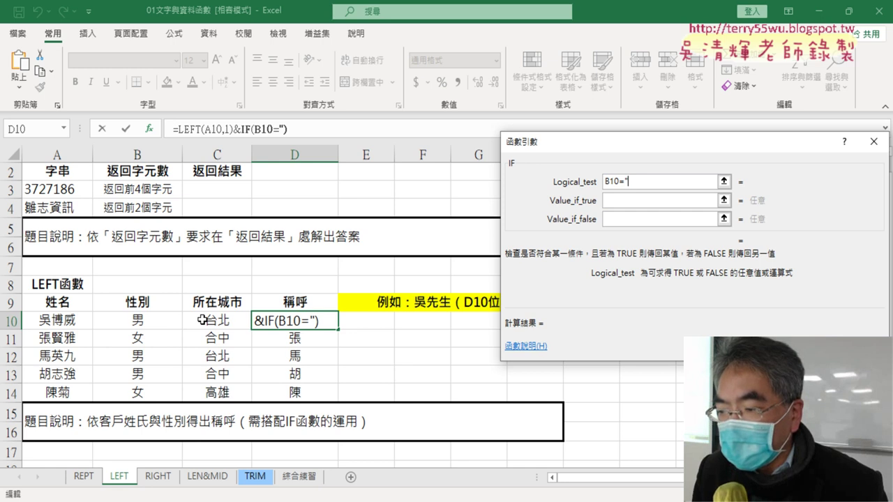
text(")
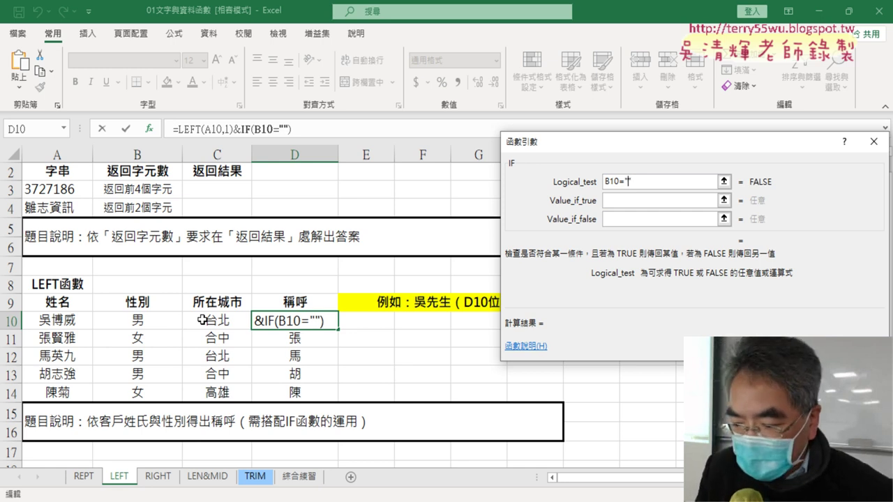
text(南)
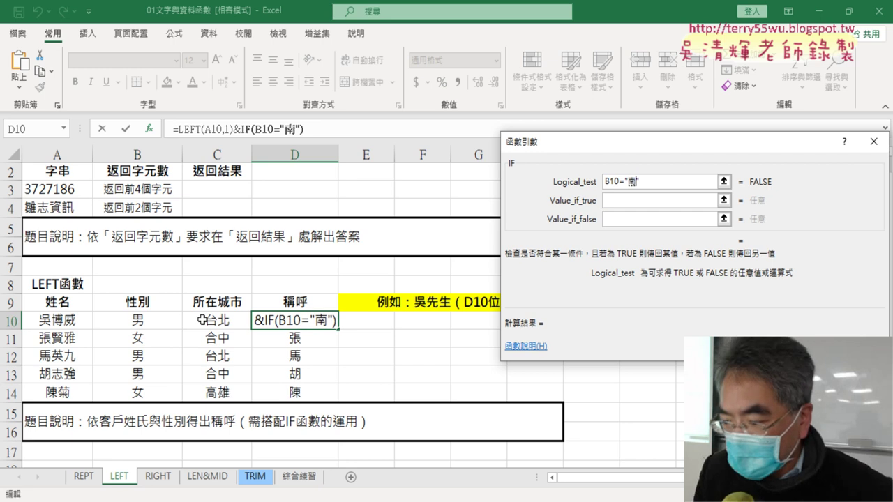
key(Down)
key(Down)
key(Return)
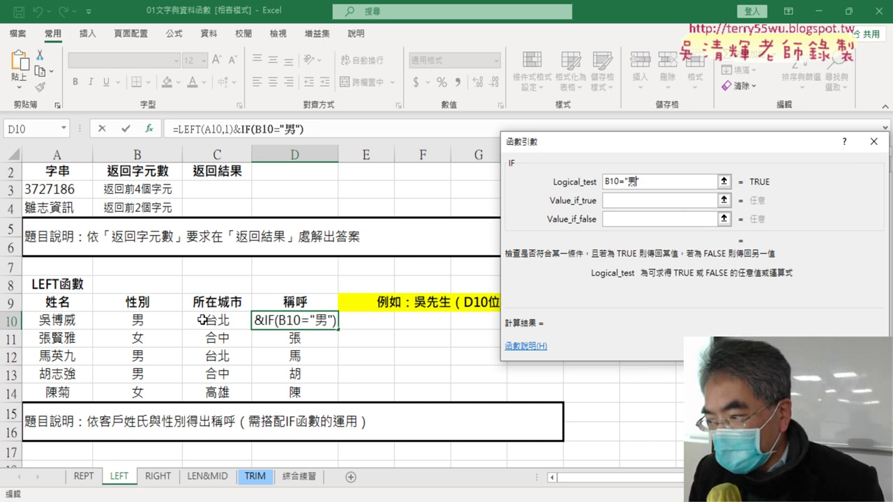
click(636, 201)
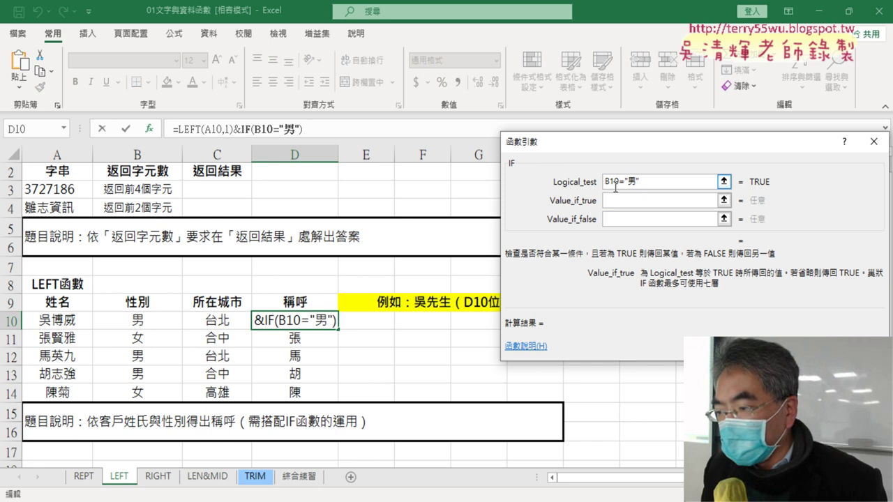
click(650, 185)
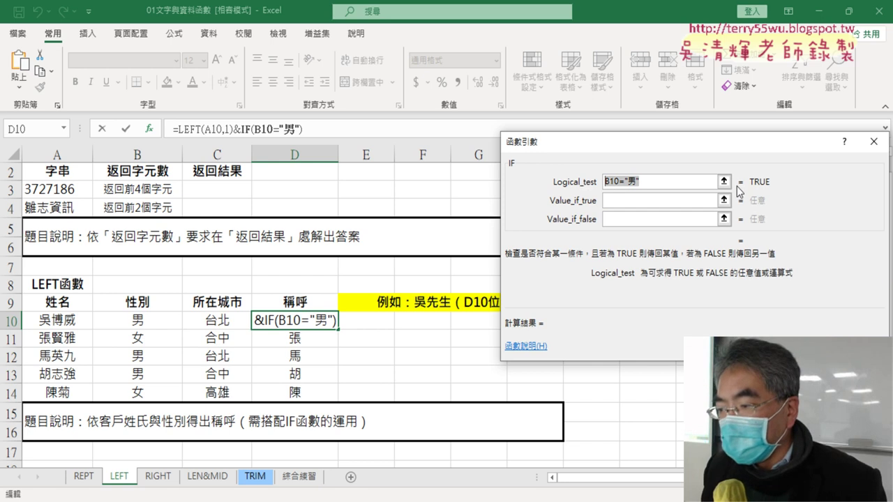
click(650, 202)
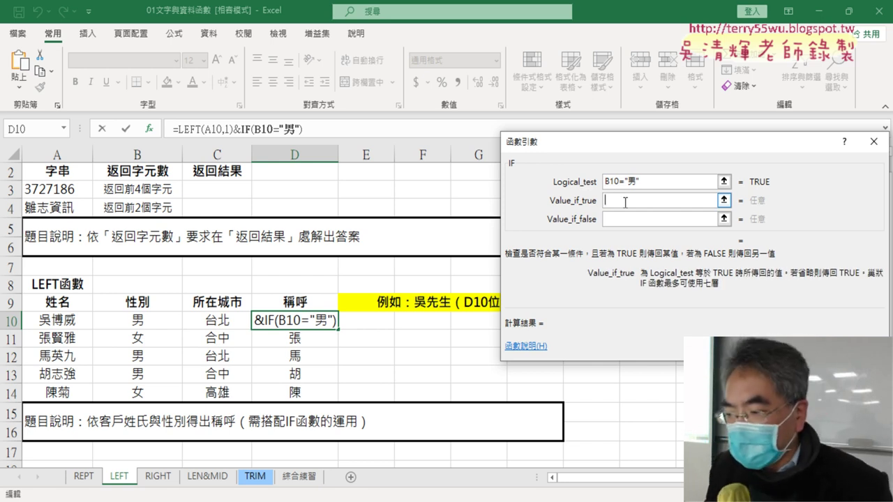
click(632, 222)
click(642, 201)
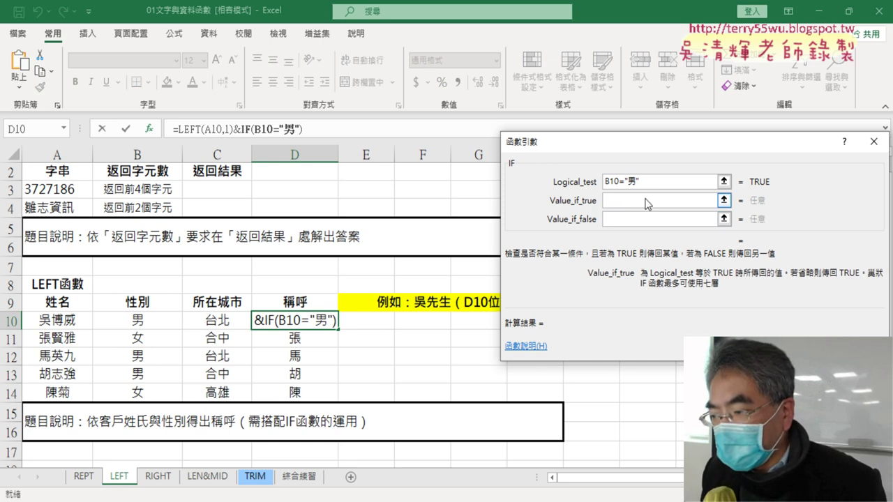
click(637, 220)
click(634, 198)
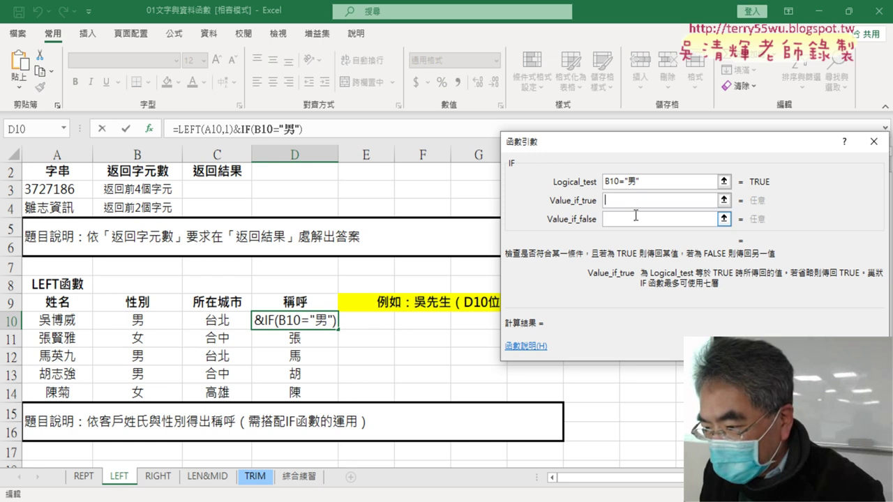
Give the IF 先生 as the true result and 小姐 as the false result, so D10 shows 吳先生.
text(先)
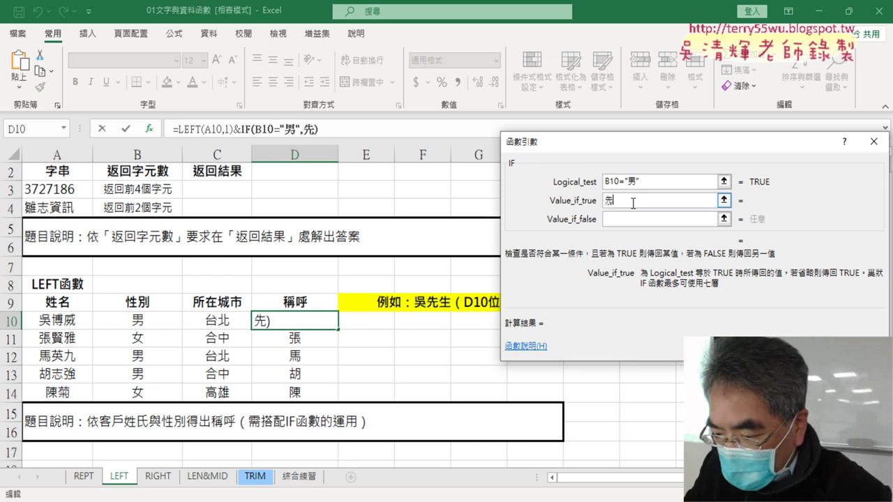
text(生)
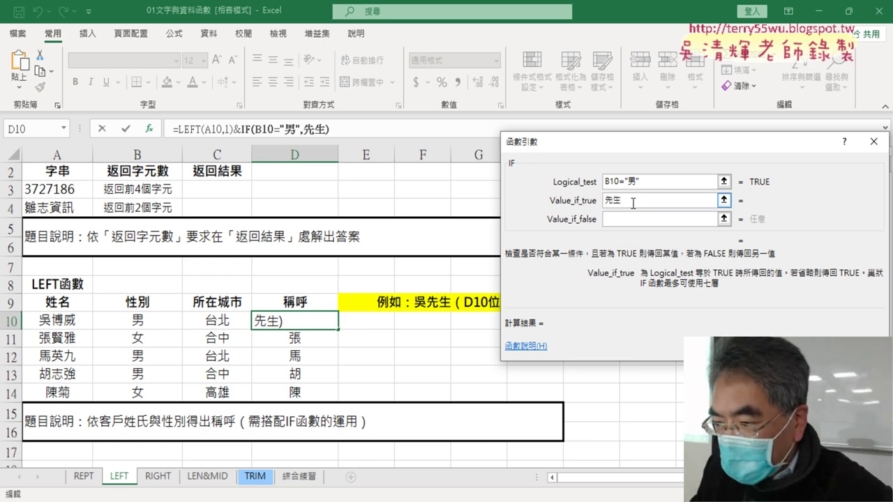
key(Tab)
key(shift+Tab)
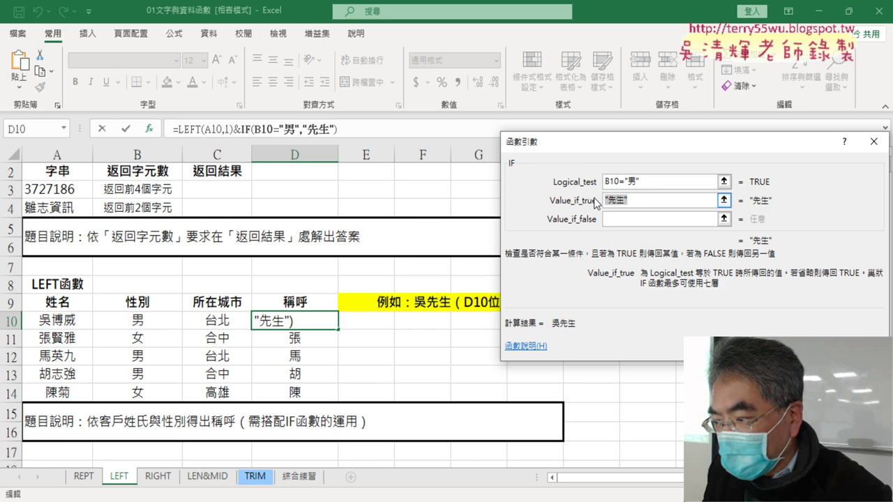
key(Tab)
text(小ㄐㄧ)
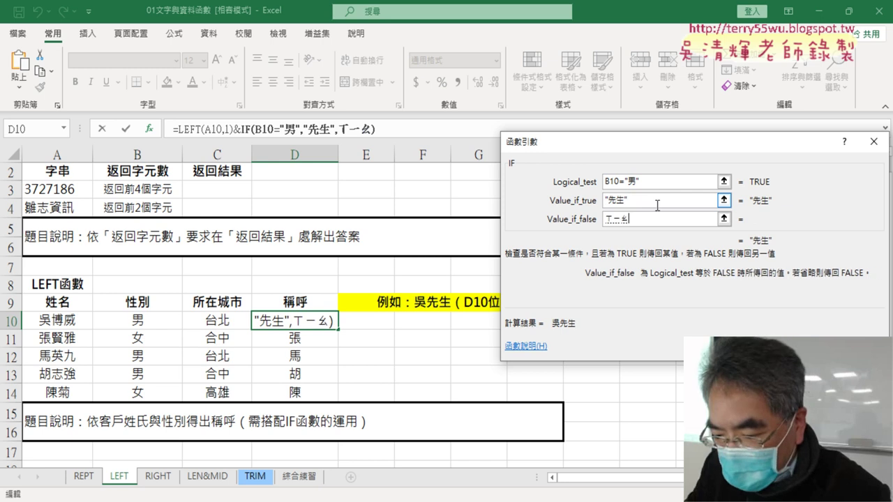
text(姐)
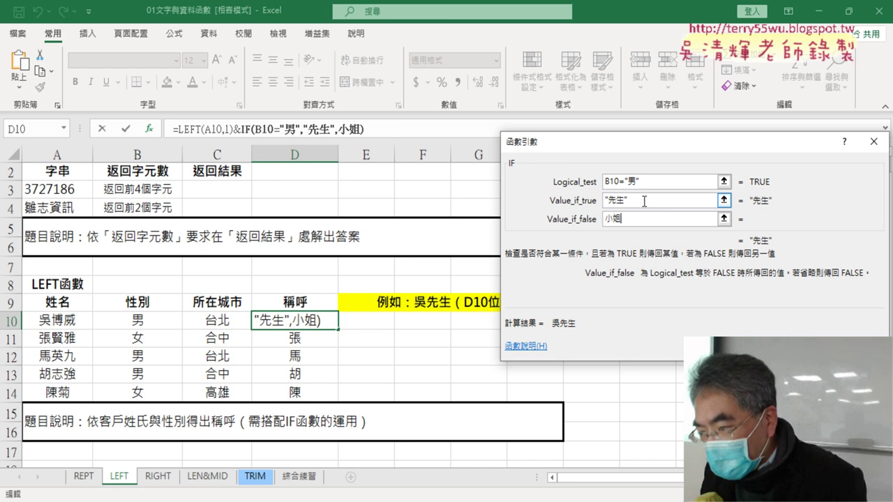
click(649, 202)
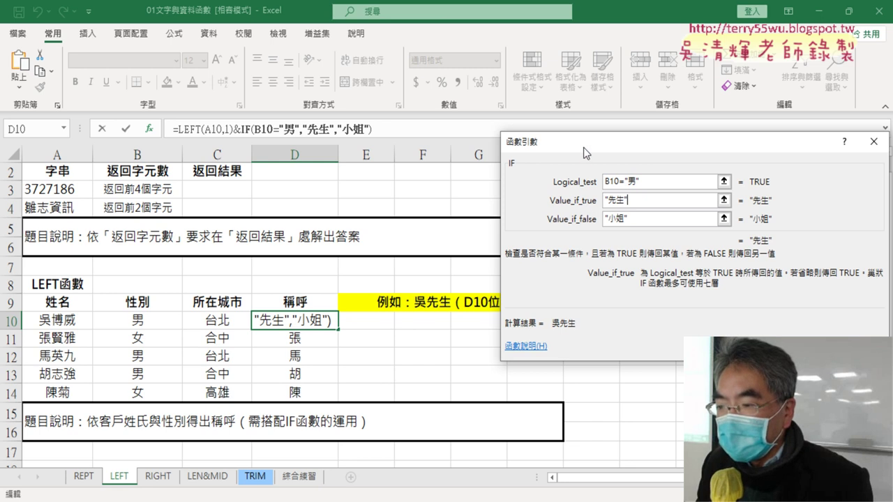
drag(585, 150, 475, 79)
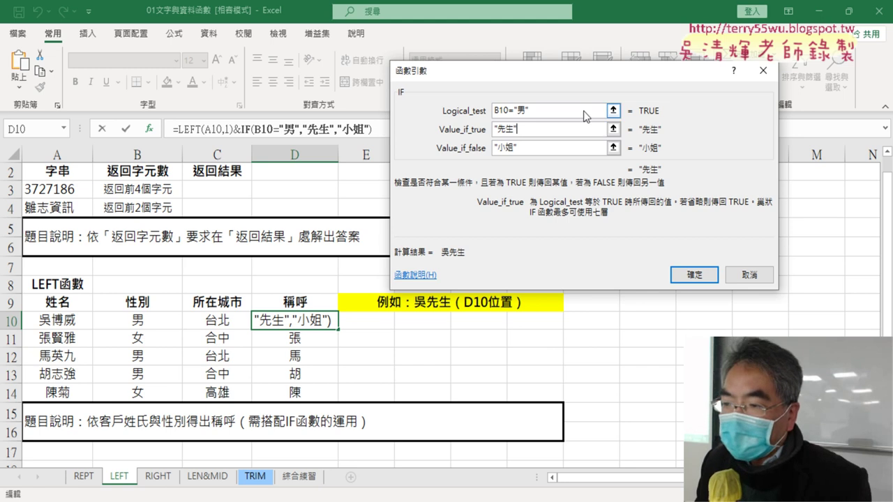
drag(570, 77, 631, 99)
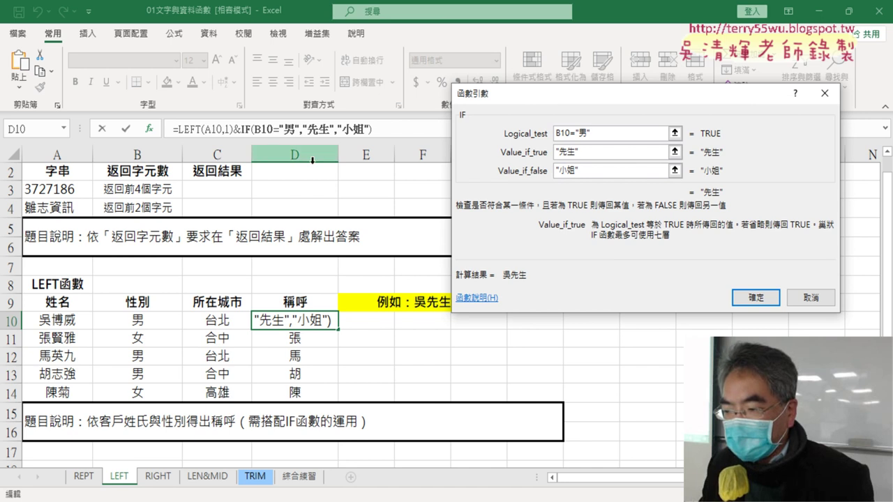
click(780, 302)
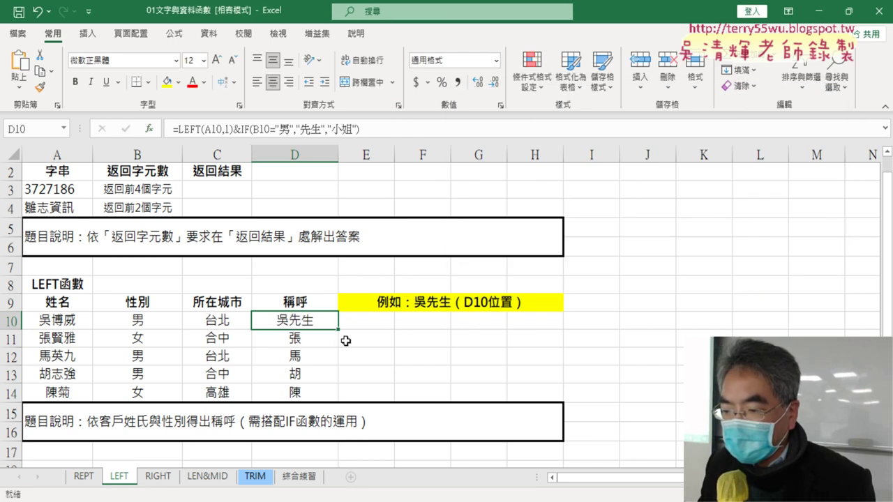
Fill D10's salutation formula down to D14, then go to the RIGHT sheet.
drag(337, 330, 337, 399)
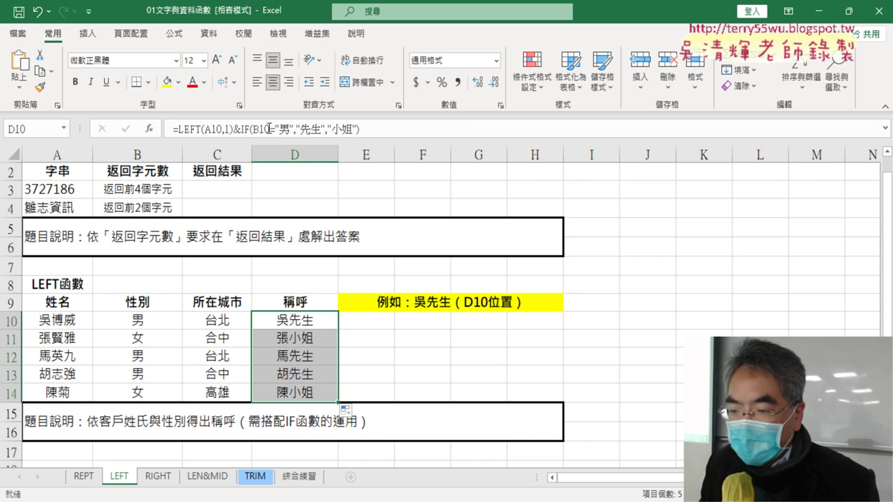
click(153, 478)
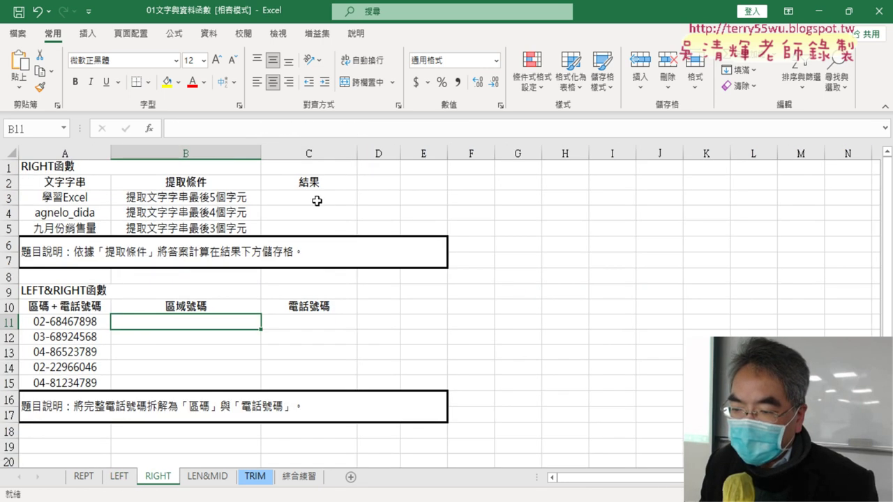
On the LEN&MID sheet, insert the LEN function into cell C3.
click(207, 476)
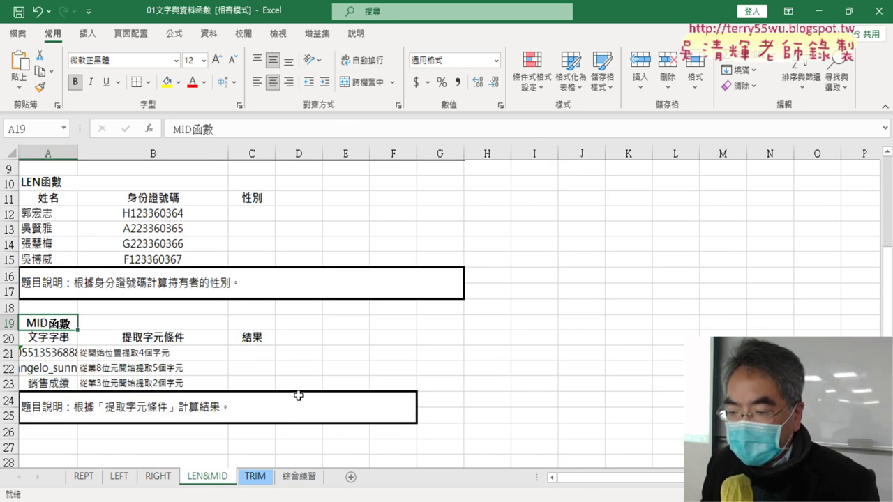
scroll(411, 339, up, 2)
scroll(412, 338, up, 1)
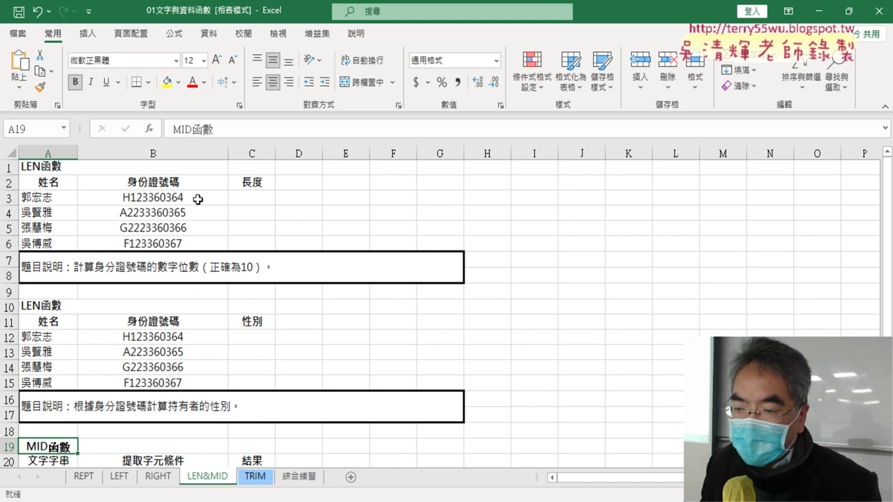
click(258, 199)
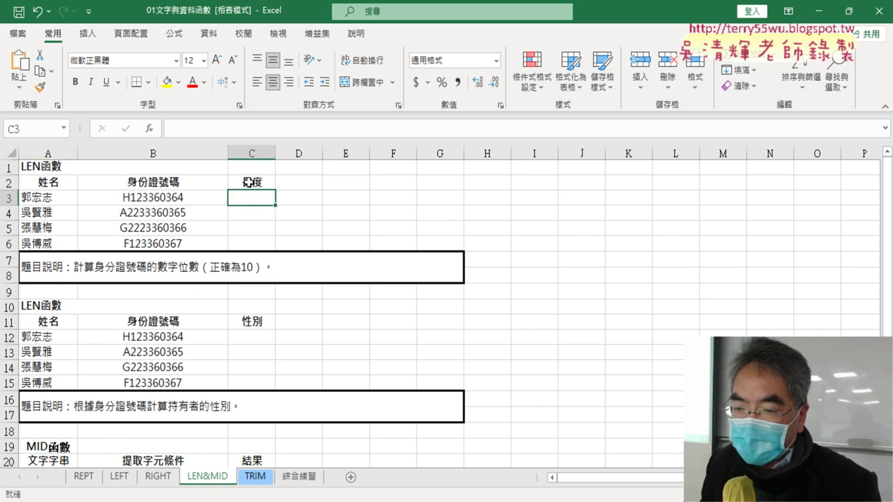
click(148, 129)
click(773, 231)
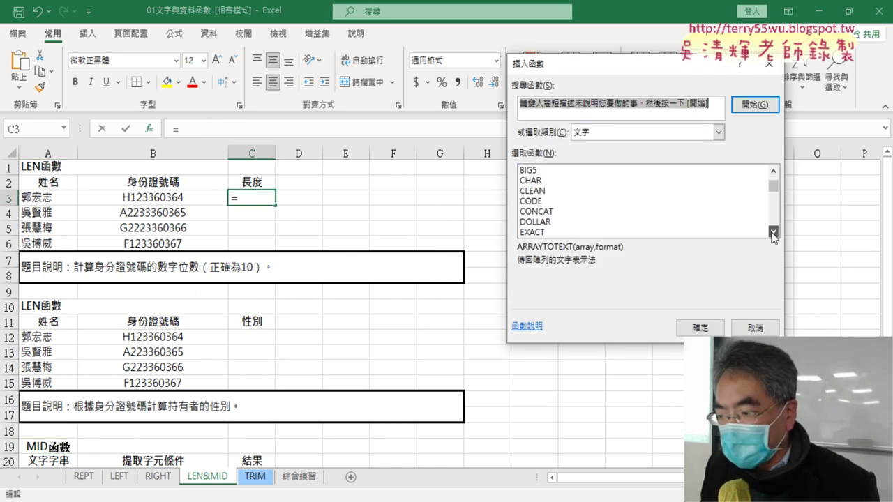
click(773, 233)
click(773, 232)
click(773, 232)
click(773, 232)
click(773, 232)
click(773, 232)
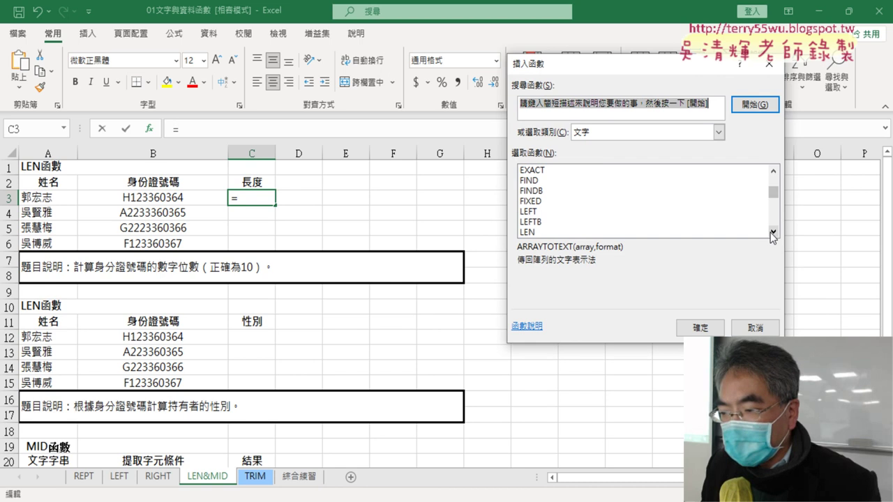
click(773, 233)
click(542, 222)
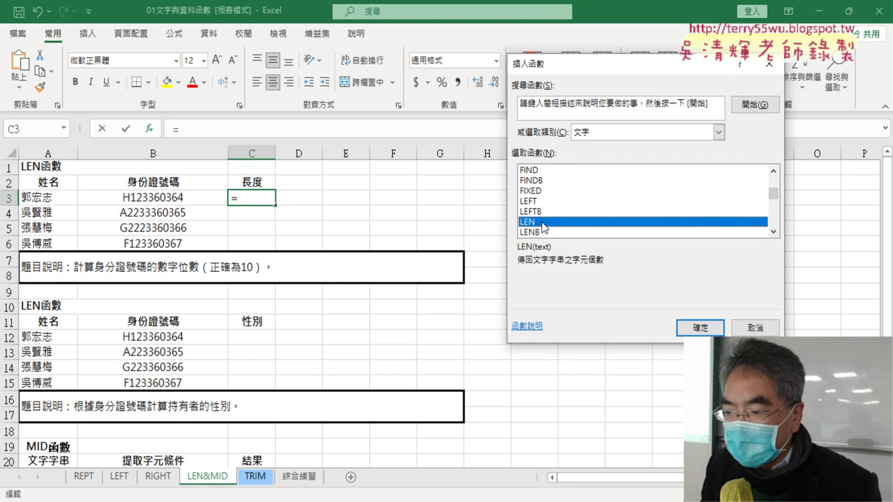
click(700, 328)
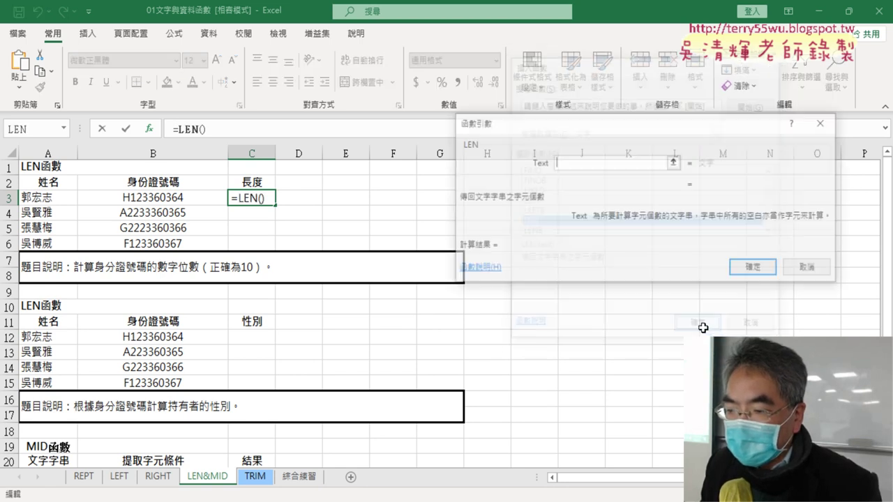
Make C3 =LEN(B3), fill it to C6 (10, 11, 11, 10), and select B4:B5.
click(162, 199)
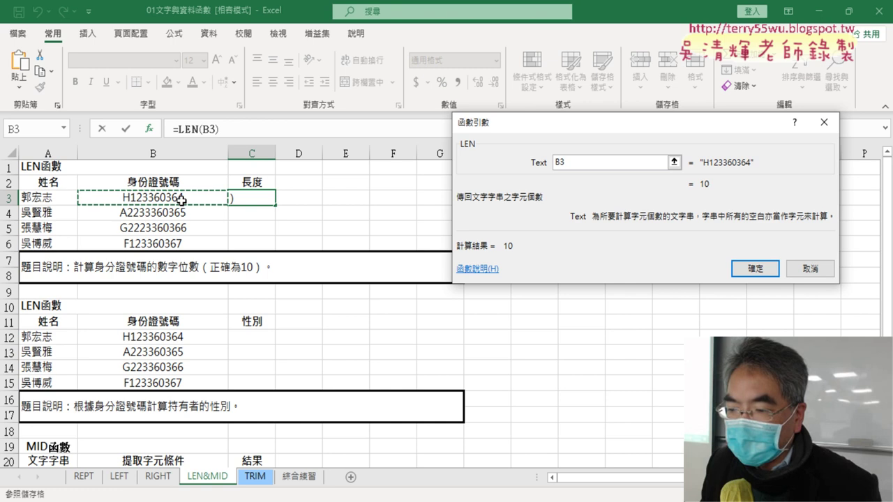
click(755, 268)
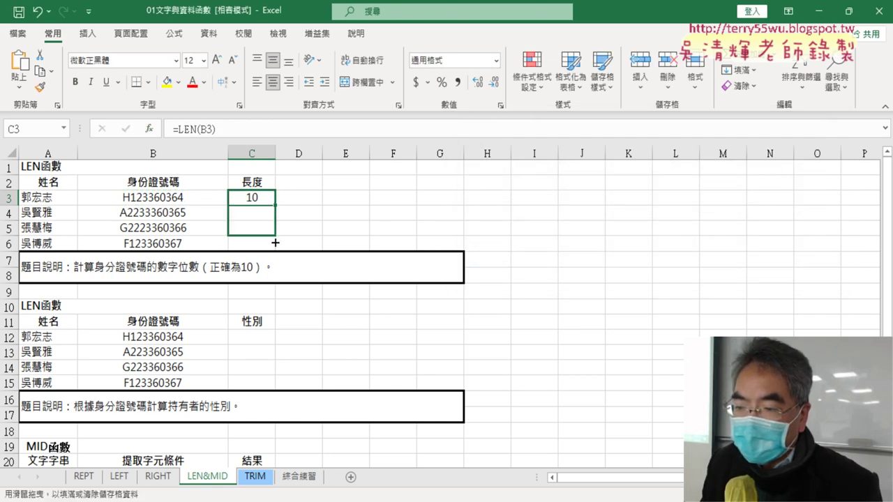
drag(278, 207, 276, 250)
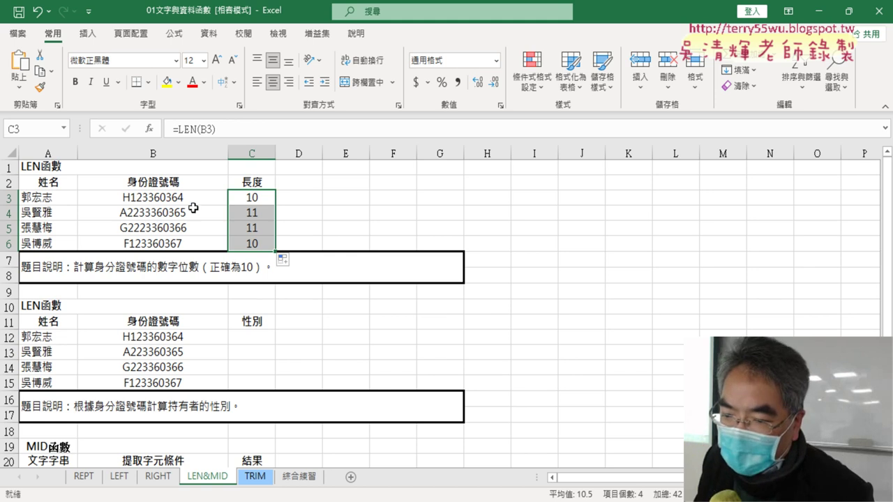
drag(193, 208, 189, 229)
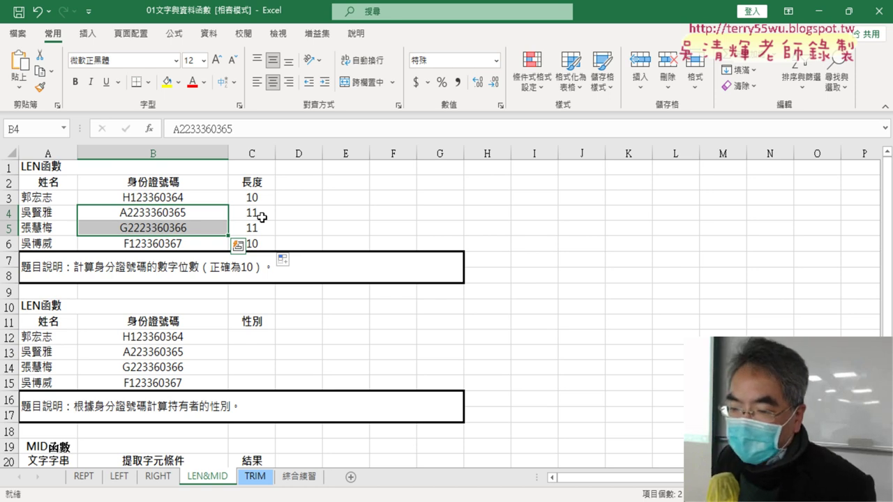
scroll(374, 277, down, 2)
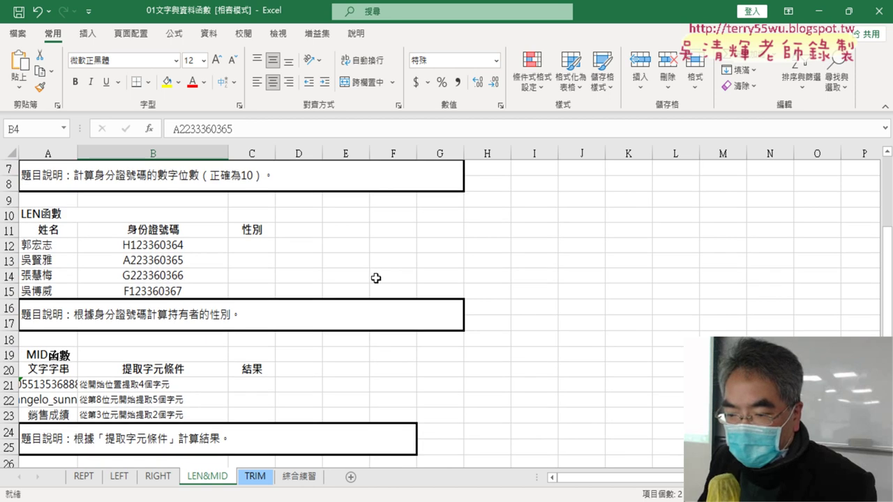
scroll(374, 277, down, 1)
scroll(375, 277, up, 2)
click(254, 297)
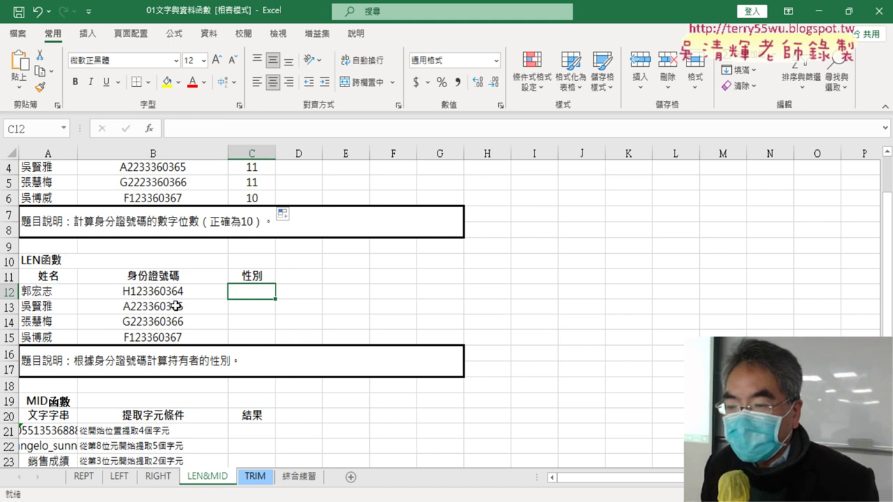
Insert the MID function into C12 from the Text function category.
click(150, 129)
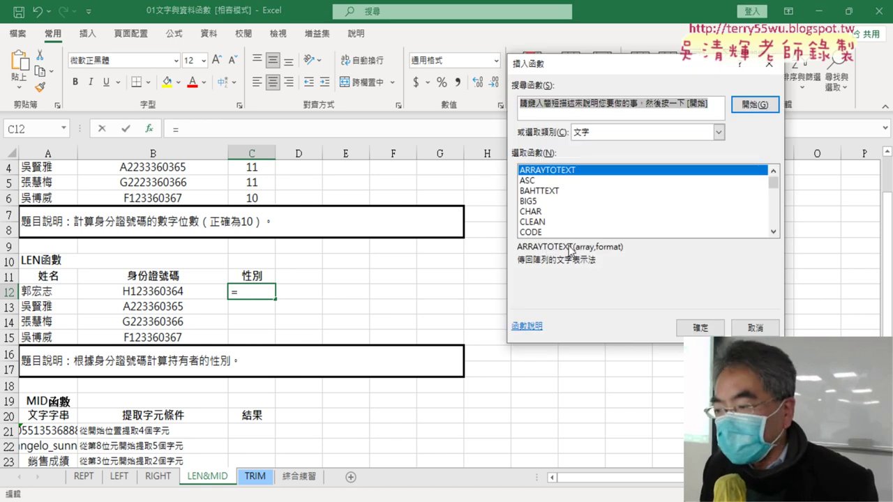
click(773, 231)
click(773, 231)
click(773, 232)
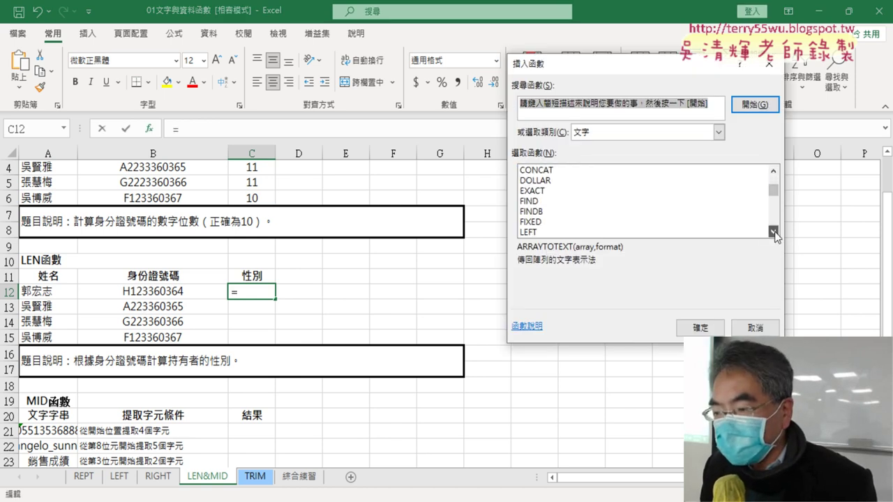
click(773, 232)
click(773, 232)
click(773, 232)
click(773, 231)
click(773, 232)
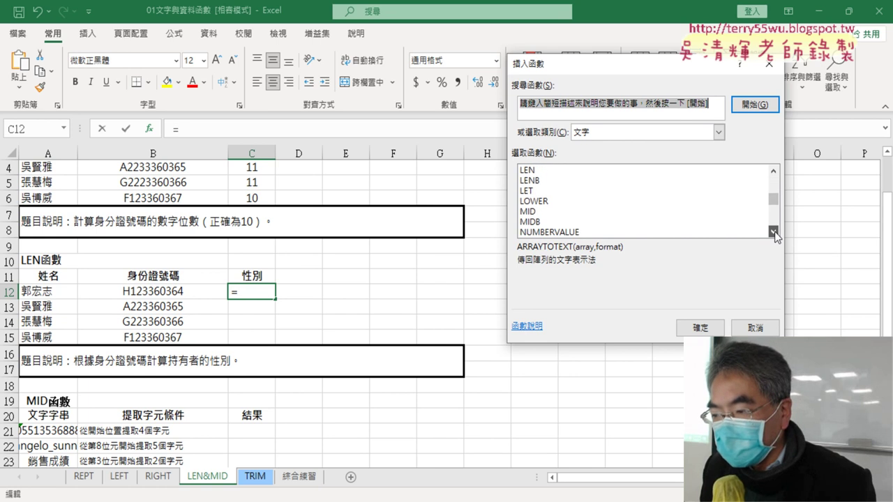
click(549, 211)
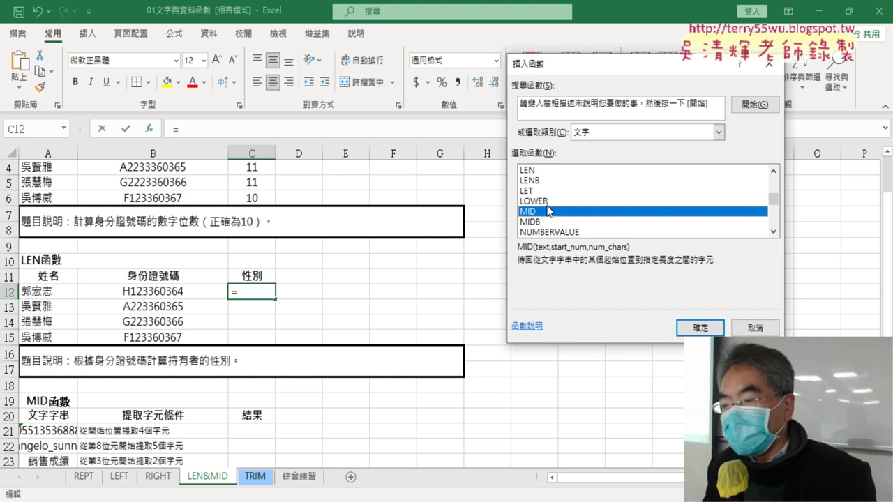
click(698, 327)
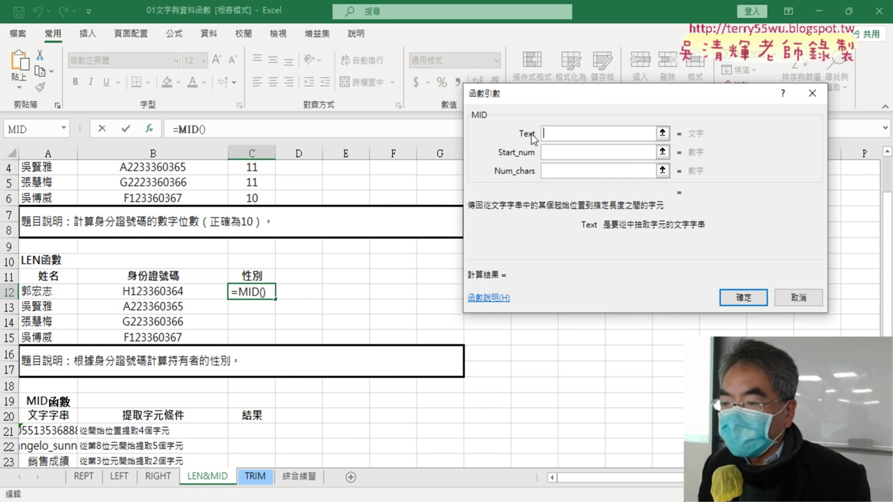
Set C12 to =MID(B12,2,1) so it shows the ID's second digit, 1.
click(162, 291)
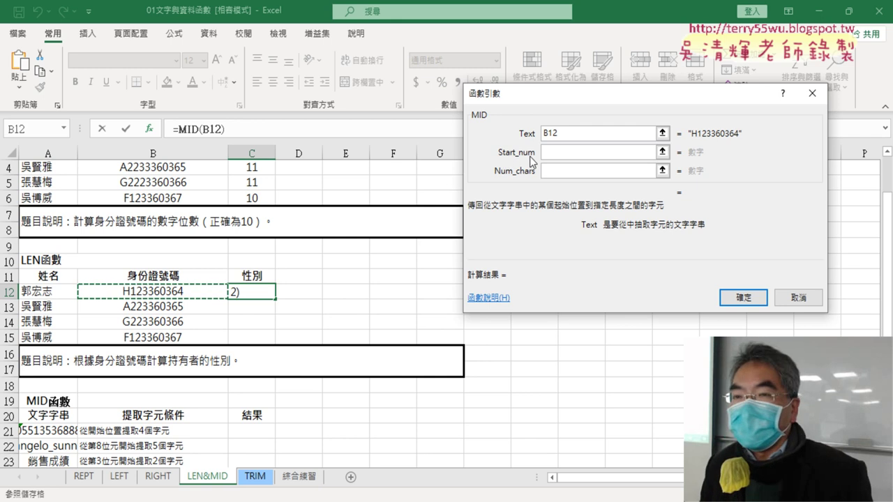
click(563, 152)
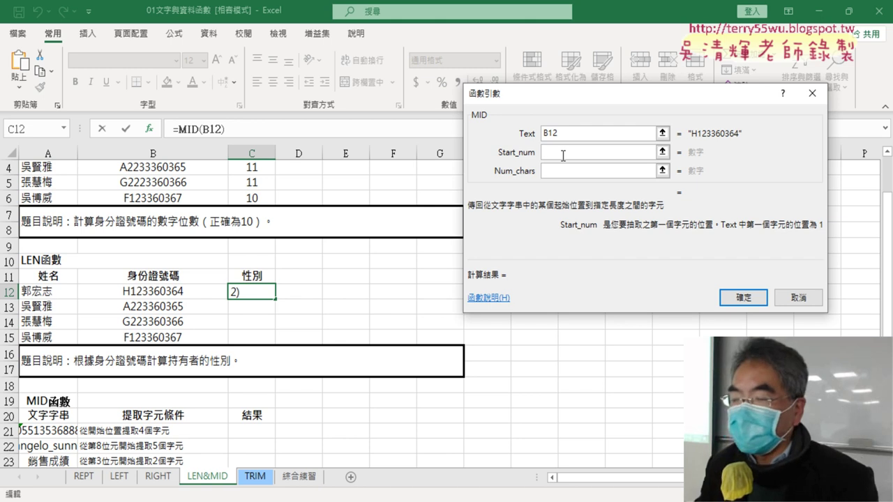
text(2)
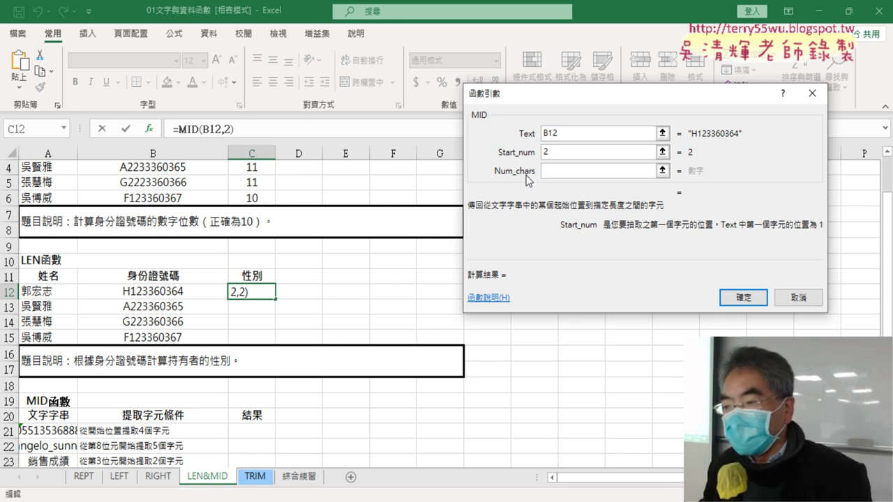
click(554, 173)
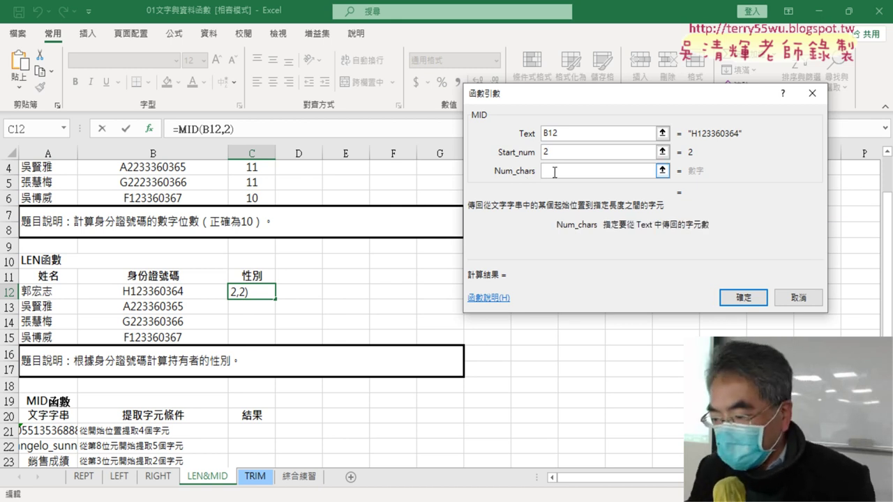
text(1)
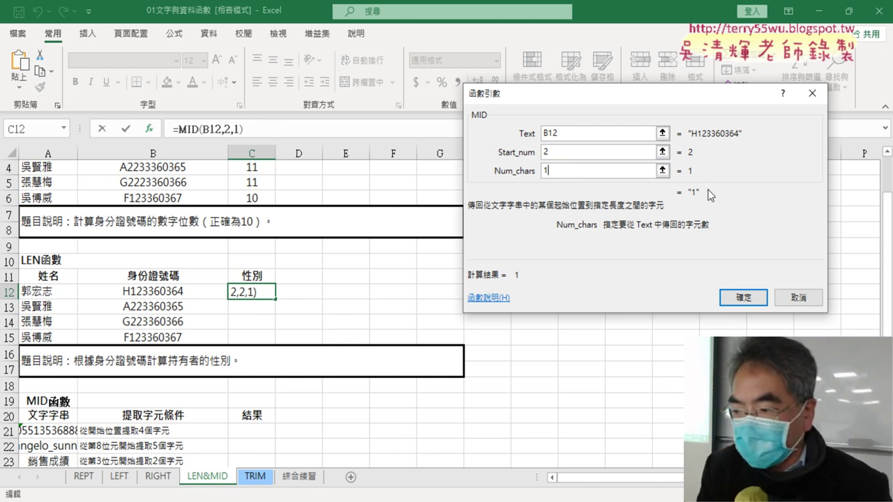
mouse_move(698, 206)
mouse_down()
mouse_move(680, 185)
mouse_move(713, 210)
mouse_up()
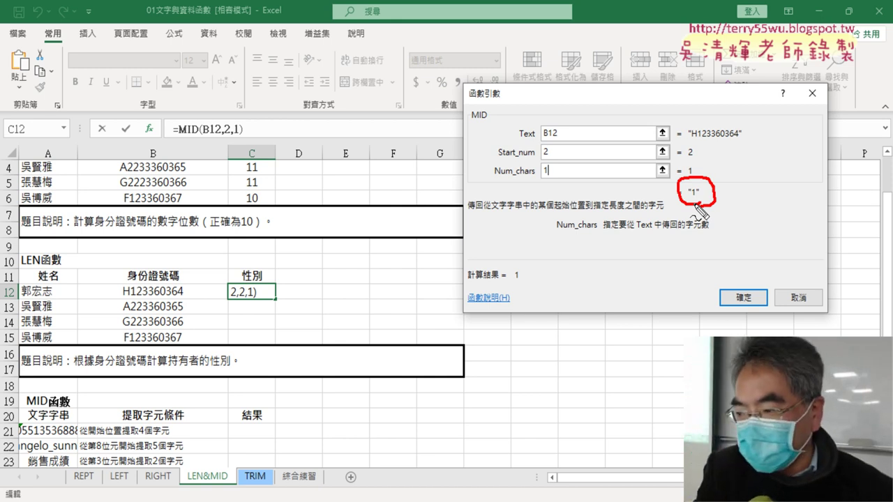
key(Escape)
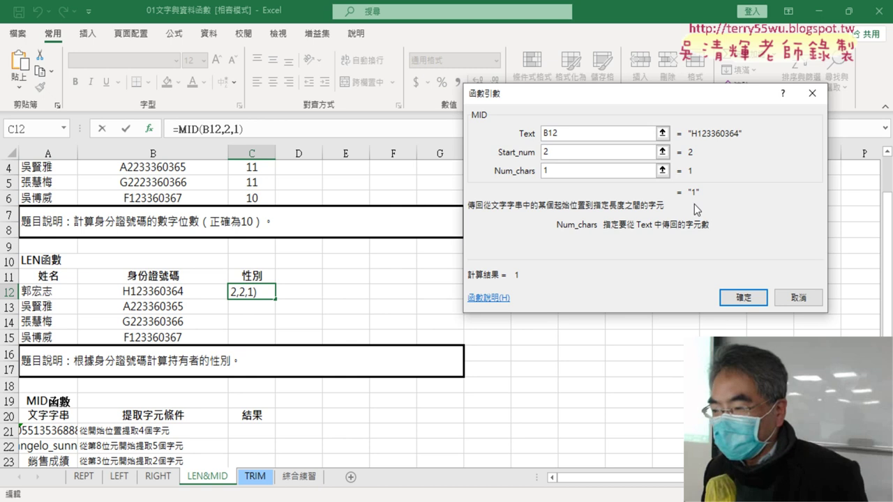
click(743, 299)
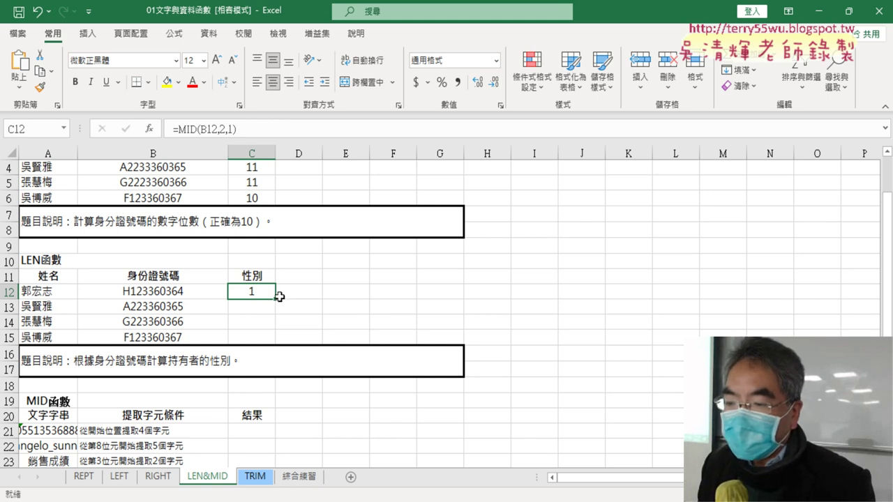
Copy C12's MID formula down to C15, giving 1, 2, 2, 1, then reselect C12.
drag(279, 298, 275, 341)
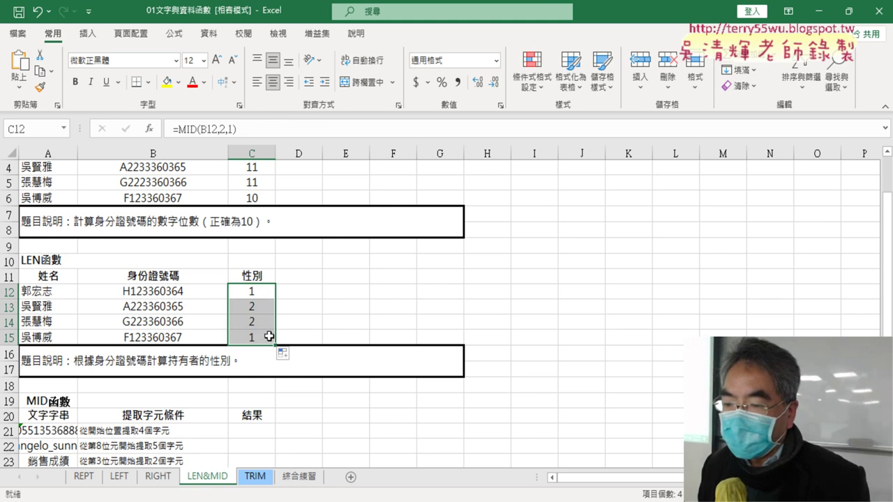
click(253, 290)
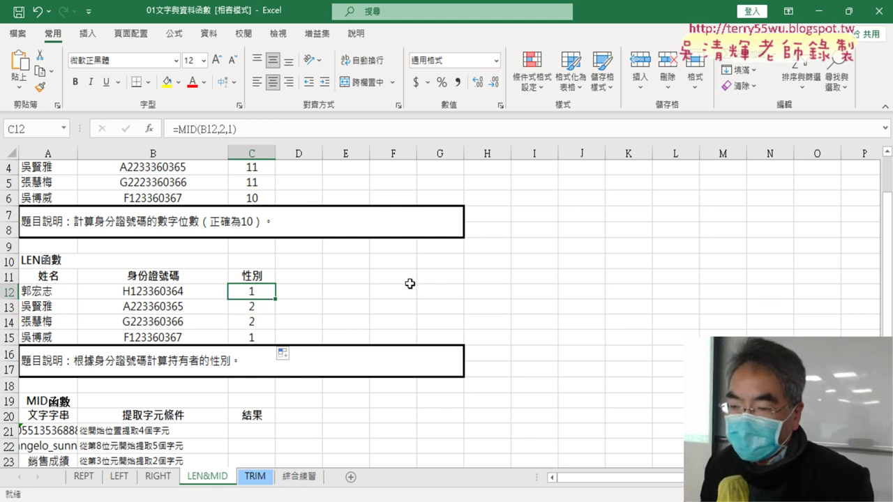
Cut the MID expression from C12's formula and insert an IF function from the 邏輯 category.
click(234, 130)
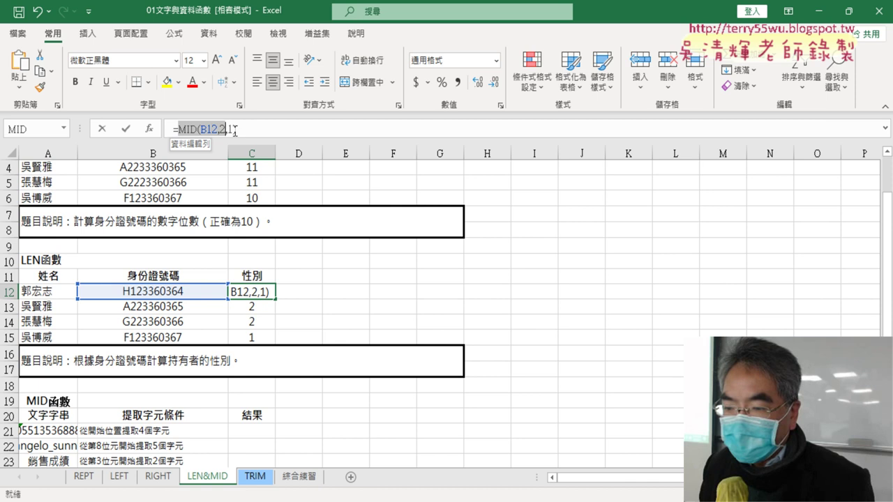
drag(235, 130, 252, 130)
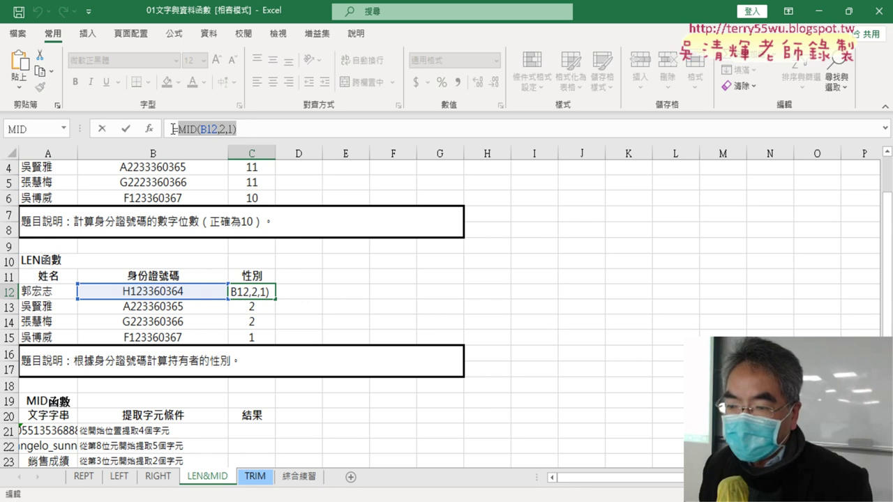
right_click(235, 129)
click(254, 138)
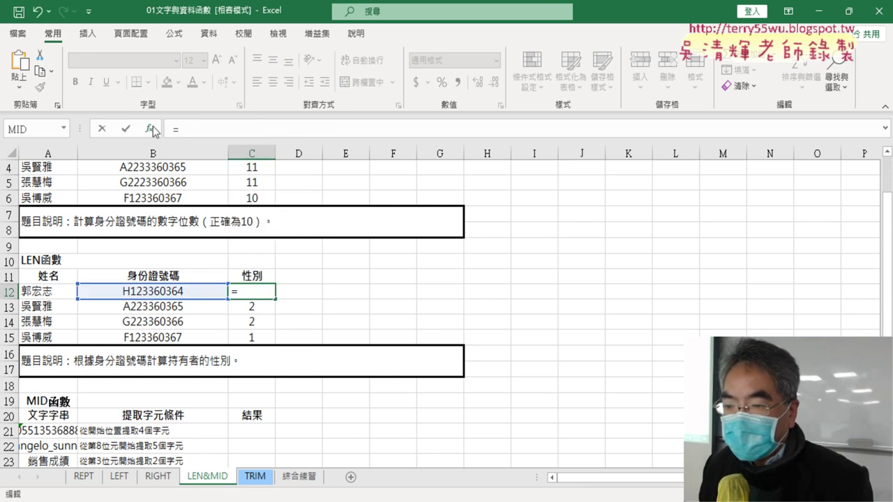
click(150, 129)
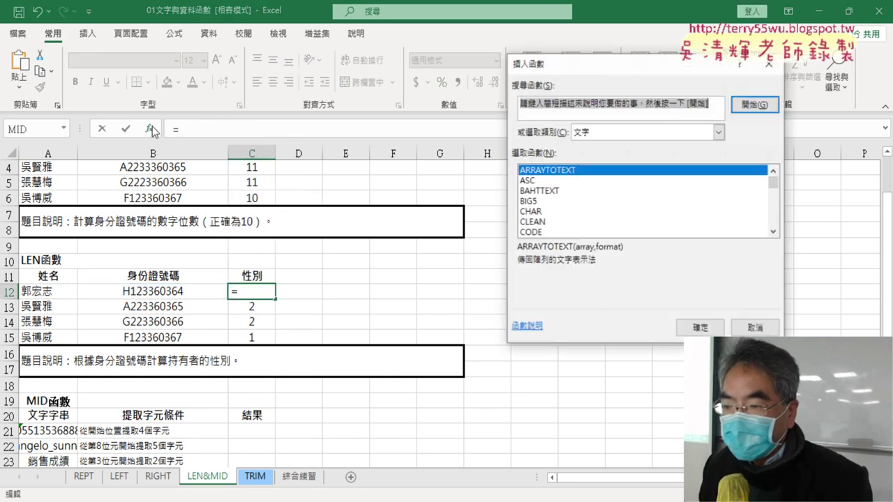
click(616, 133)
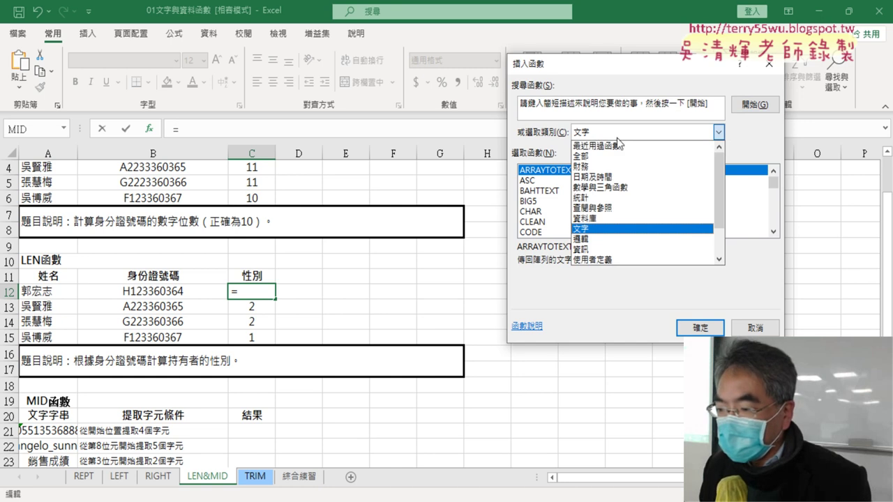
click(589, 239)
click(543, 191)
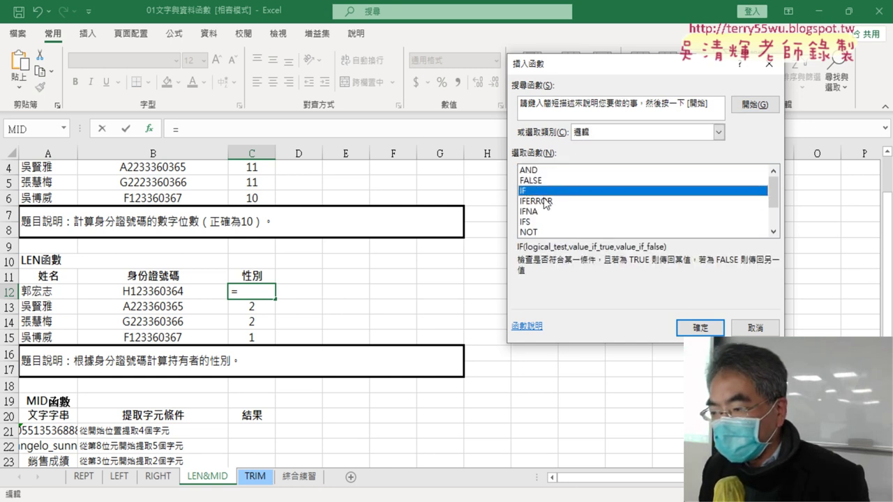
click(701, 328)
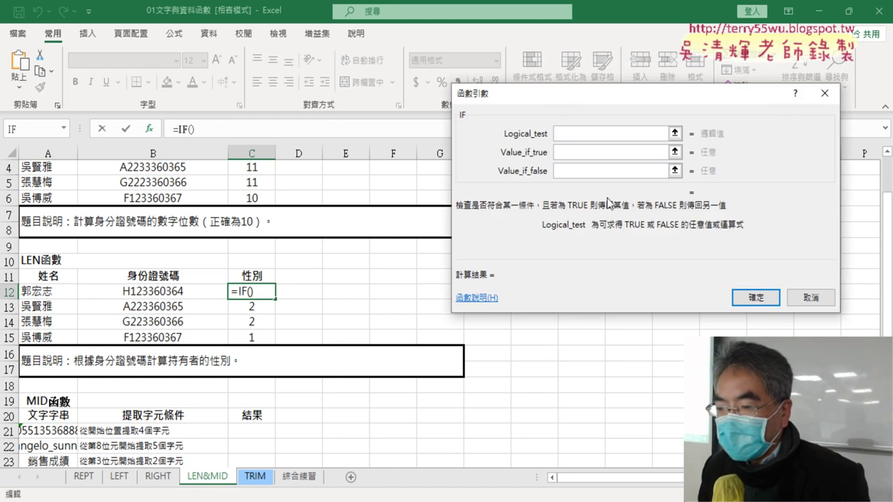
Set the IF test to MID(B12,2,1)=1, with 男 if true and 女 if false.
right_click(572, 134)
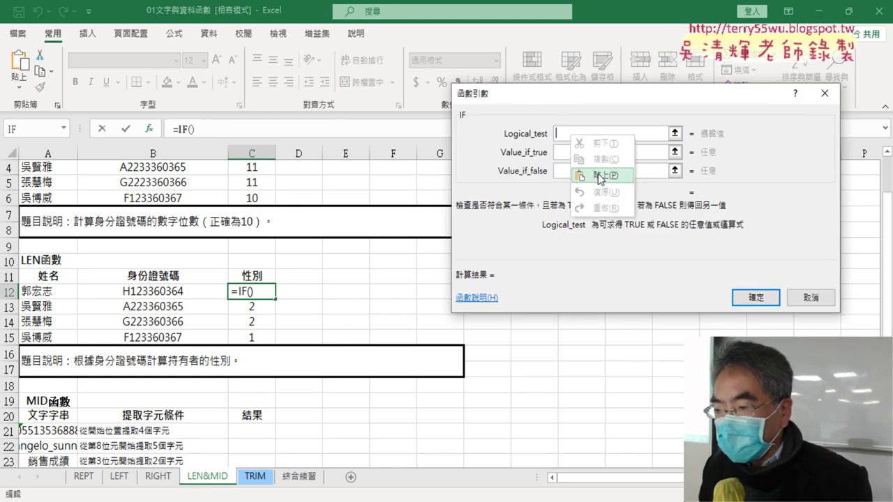
click(598, 174)
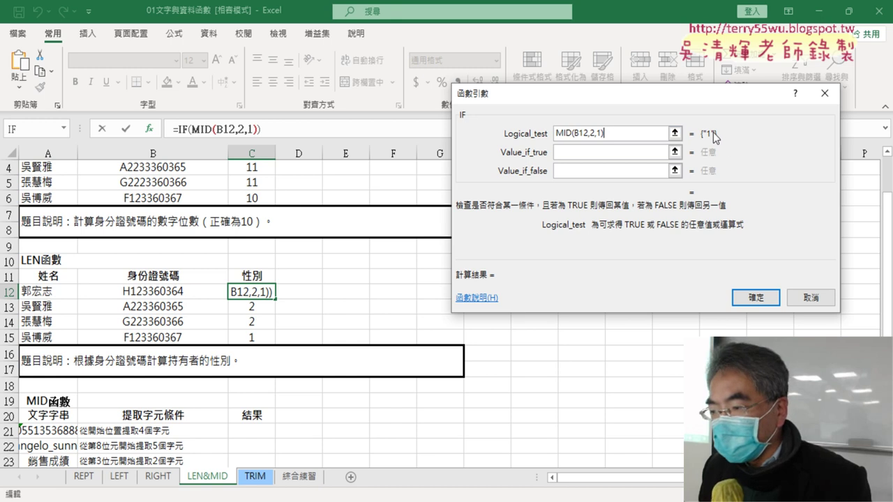
text(儿)
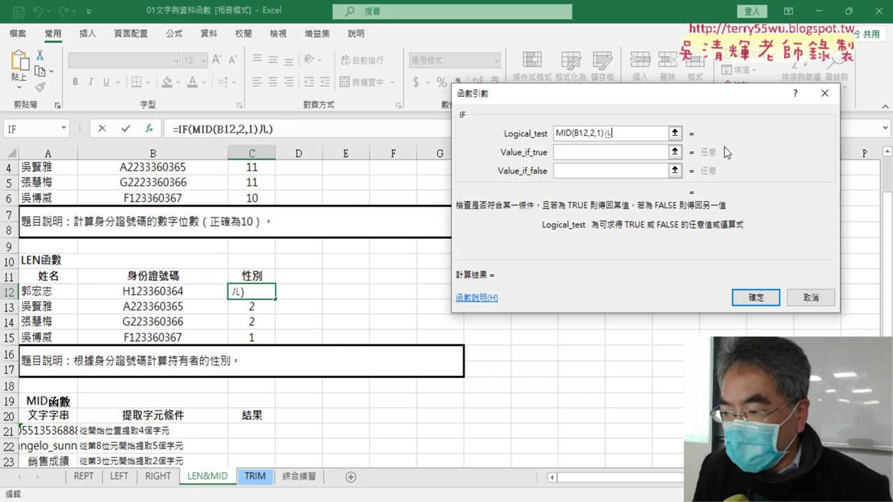
key(BackSpace)
text(=)
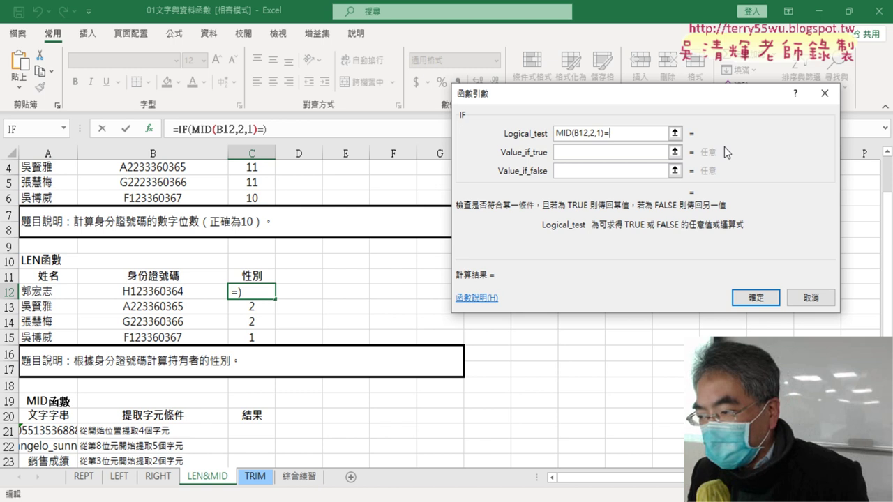
text(1)
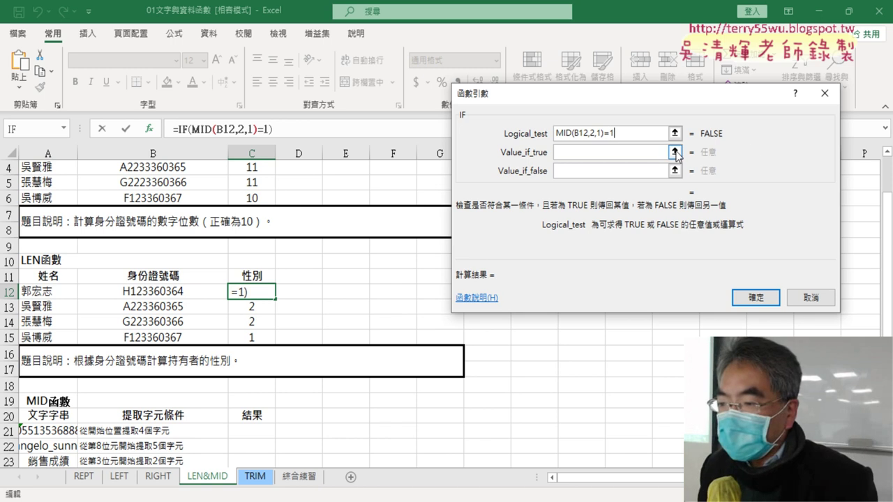
click(556, 153)
text(n)
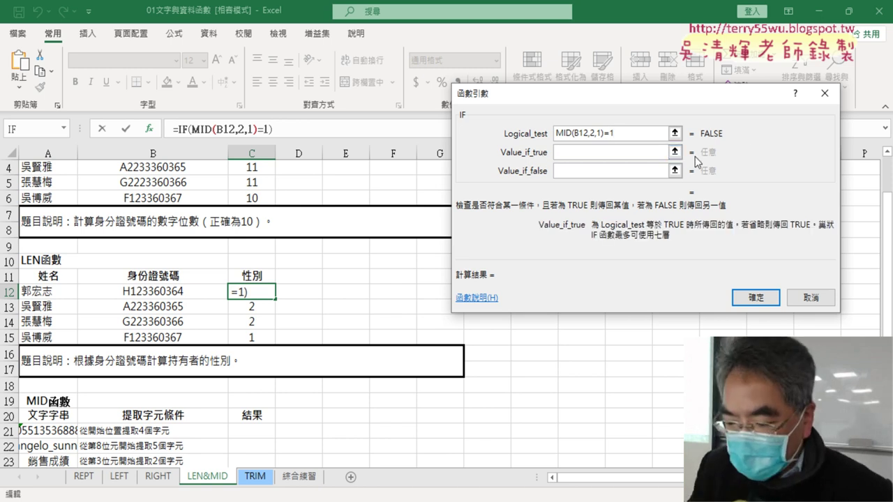
key(BackSpace)
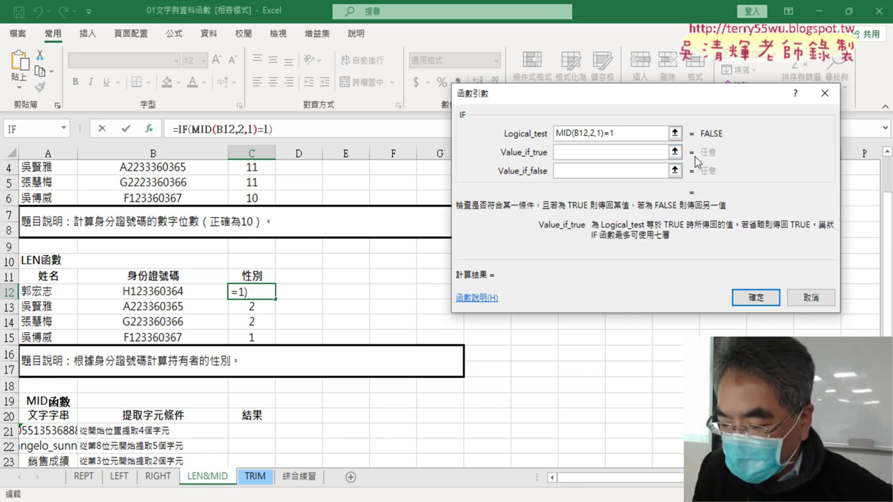
text(ㄋㄢ6)
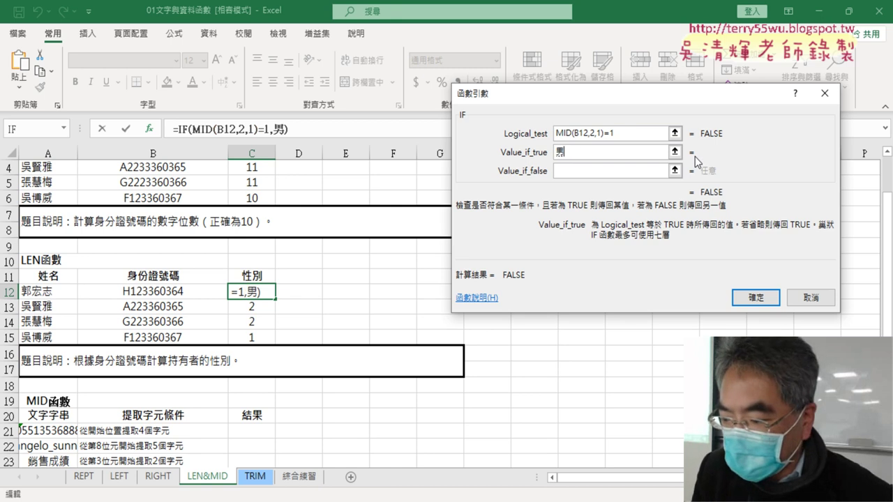
key(Tab)
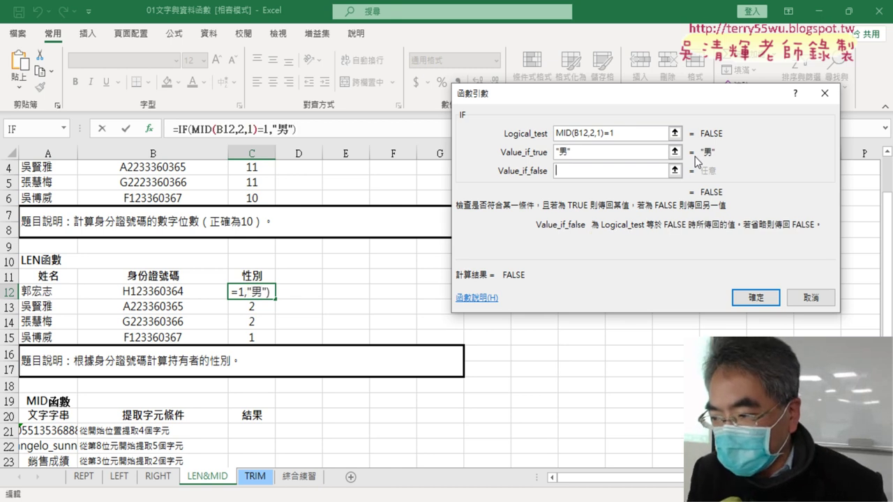
text(ㄋㄩ3)
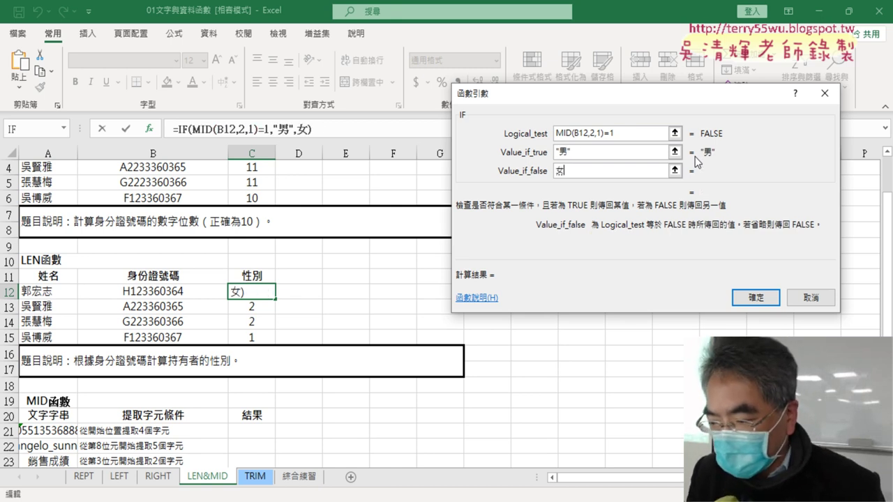
click(648, 151)
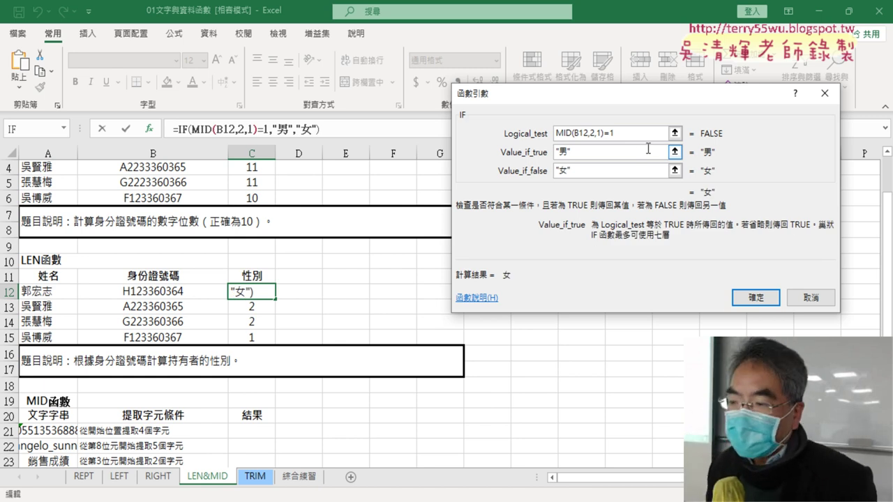
Commit the IF formula in C12, fill it to C15 (all 女), and reopen C12's formula.
click(756, 298)
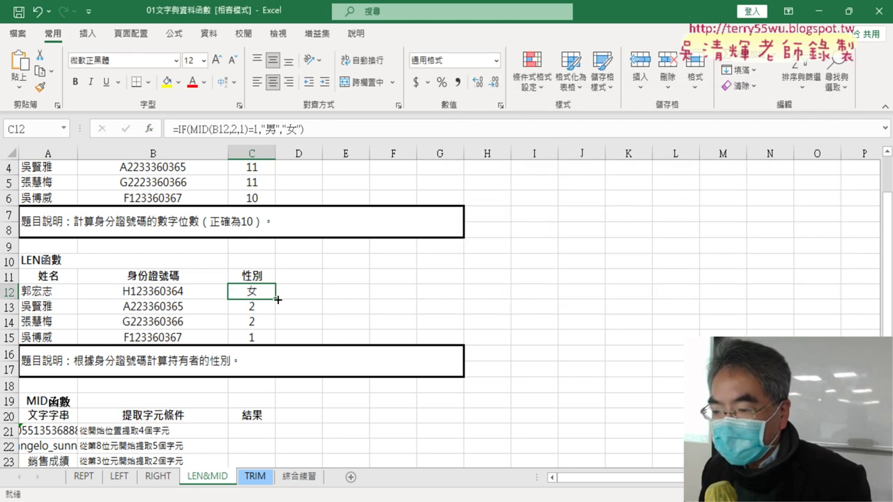
drag(278, 299, 277, 341)
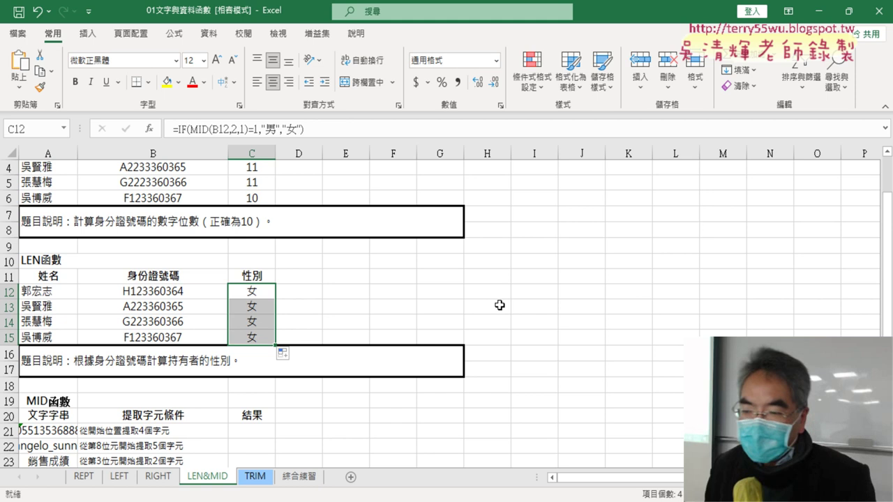
click(269, 292)
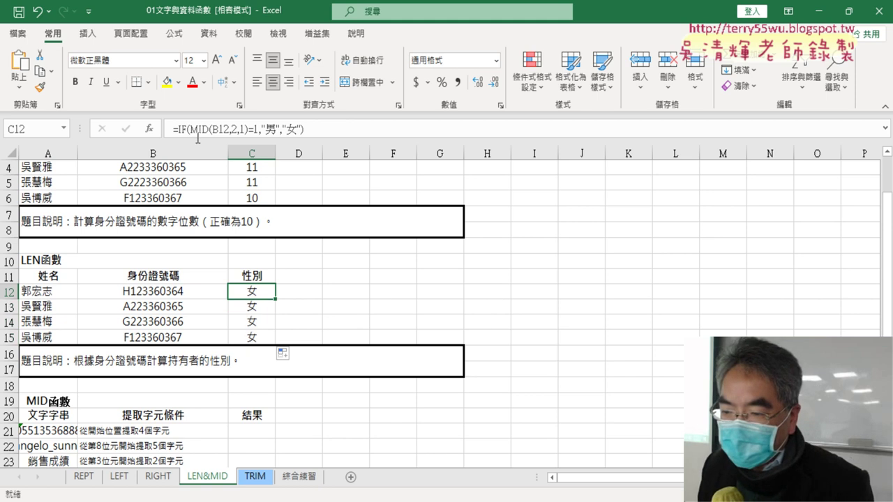
click(183, 130)
click(149, 129)
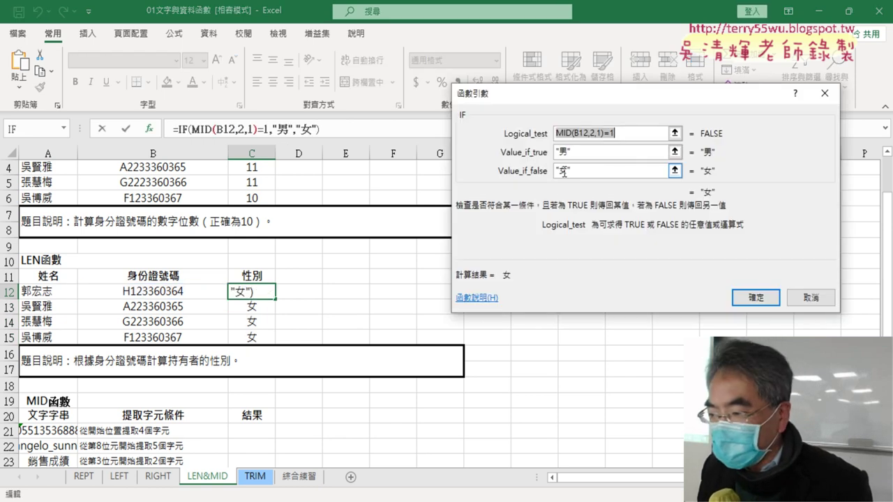
click(565, 133)
drag(604, 133, 536, 137)
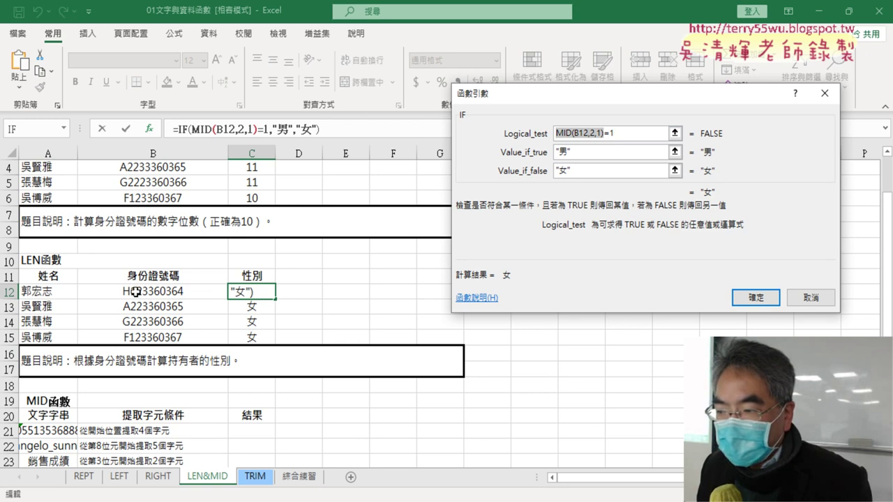
click(611, 134)
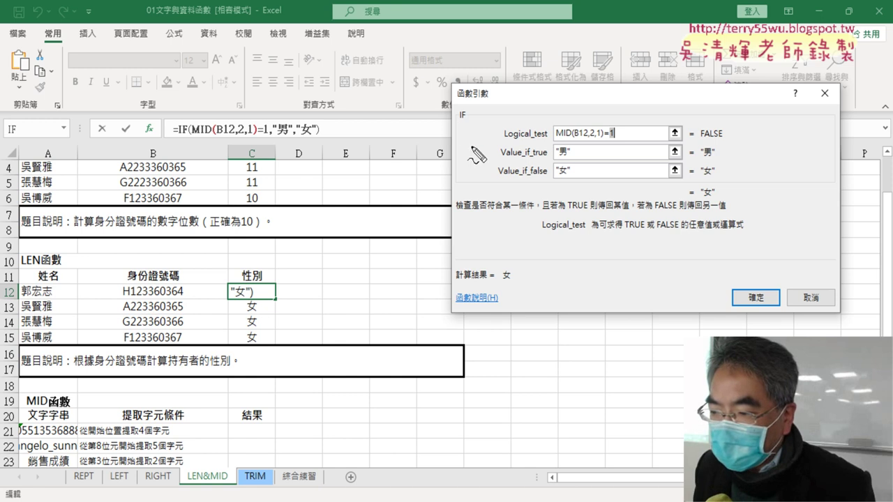
drag(131, 299, 145, 299)
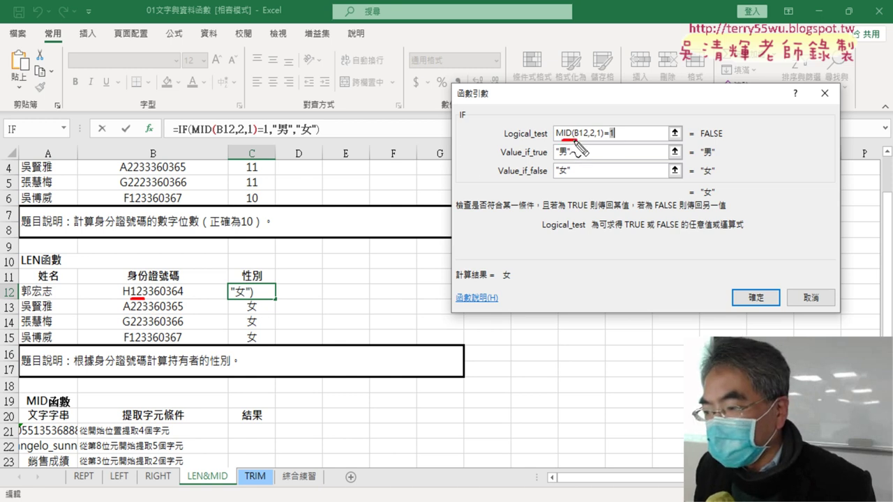
drag(558, 140, 602, 140)
drag(533, 87, 553, 120)
drag(560, 79, 566, 92)
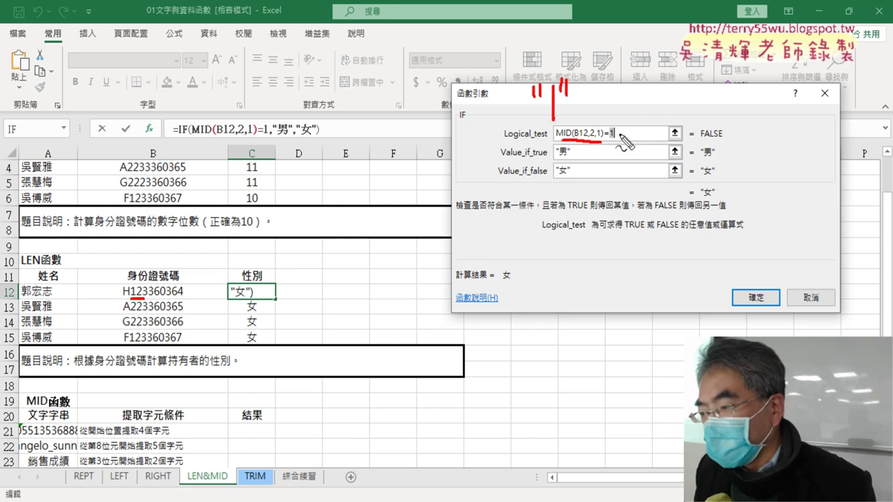
drag(607, 139, 618, 139)
drag(579, 98, 607, 109)
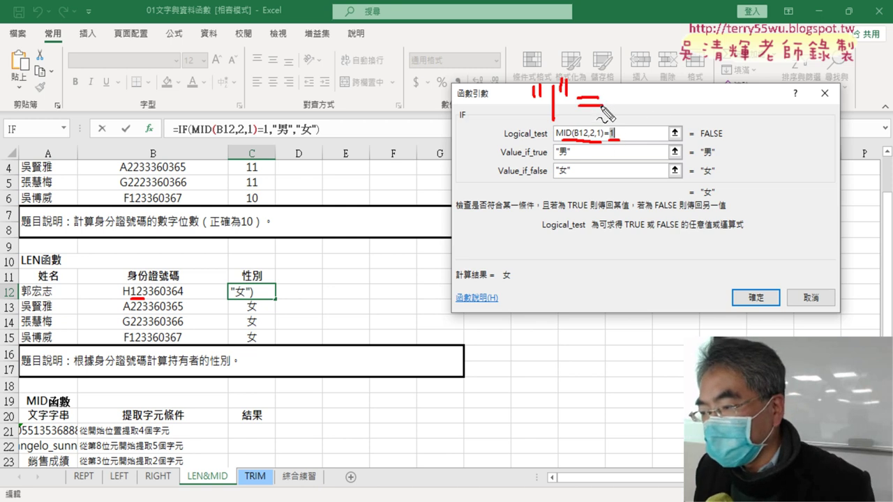
drag(627, 75, 630, 115)
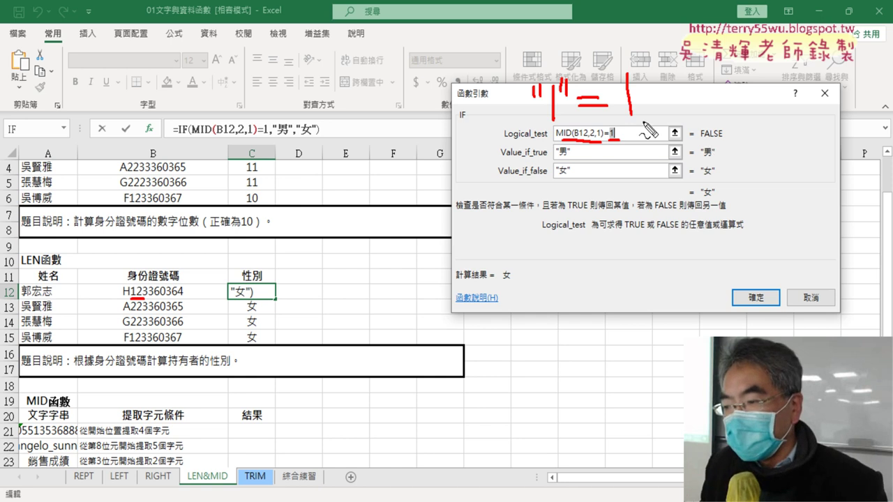
drag(628, 129, 649, 137)
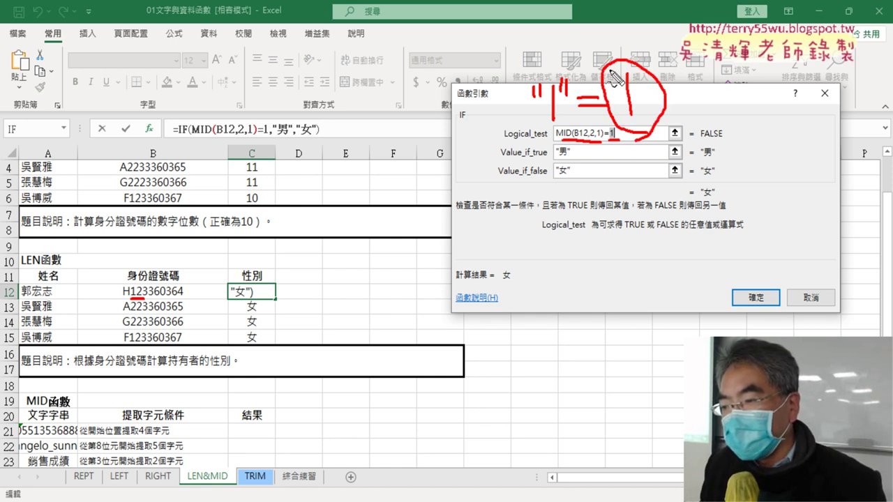
mouse_move(591, 45)
mouse_down()
mouse_move(594, 64)
mouse_move(640, 66)
mouse_up()
drag(671, 39, 656, 70)
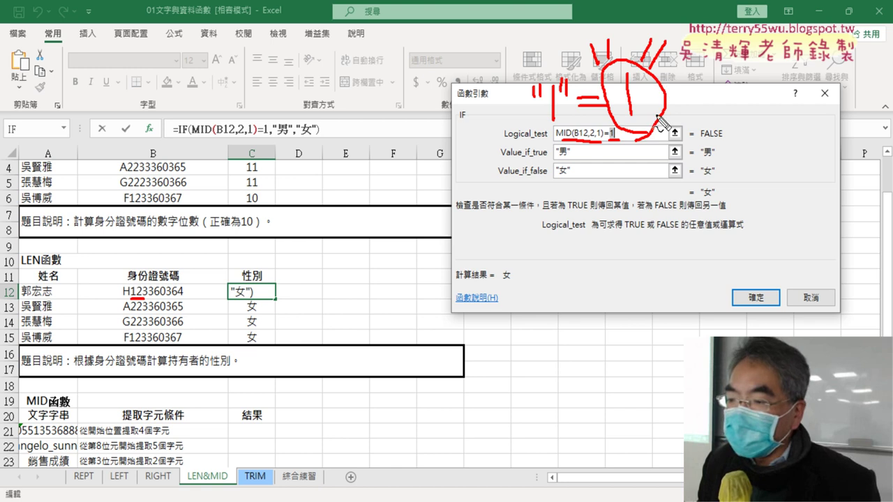
drag(558, 146, 573, 143)
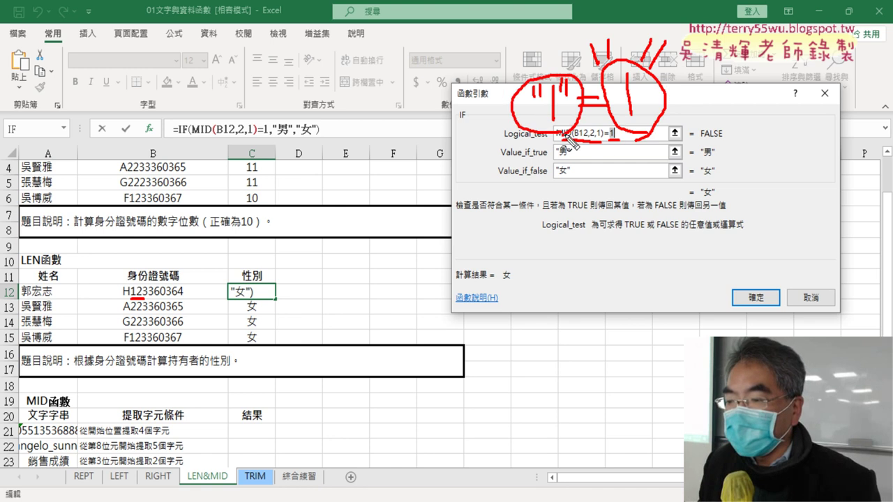
drag(753, 88, 771, 131)
mouse_move(793, 85)
mouse_down()
mouse_move(793, 99)
mouse_move(828, 118)
mouse_move(803, 129)
mouse_up()
drag(846, 84, 846, 131)
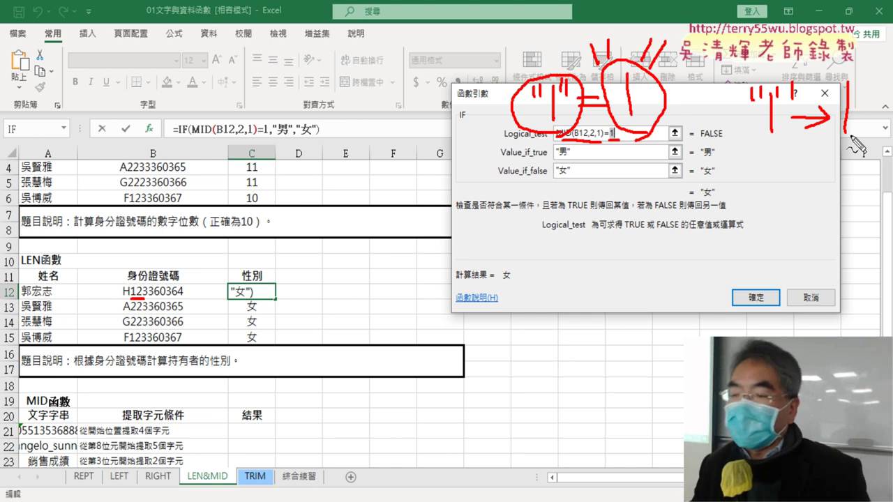
Change the IF condition to MID(B12,2,1)="1" so the test previews 男.
key(Escape)
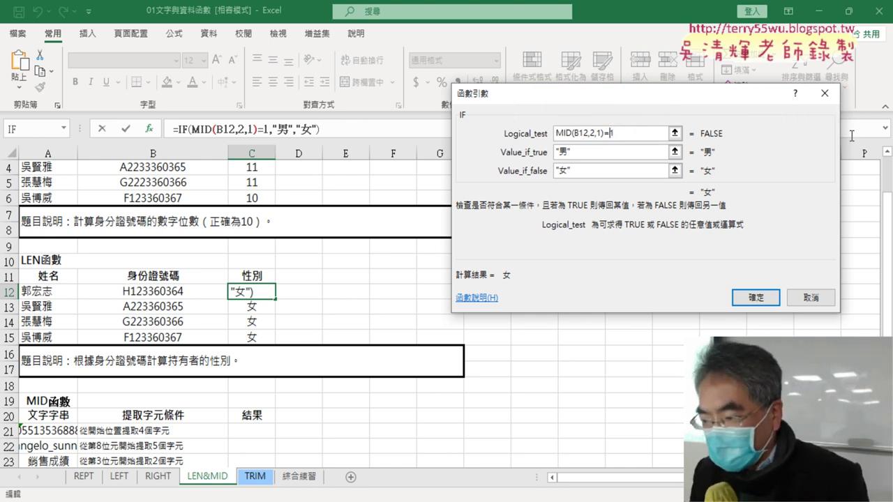
text("女)
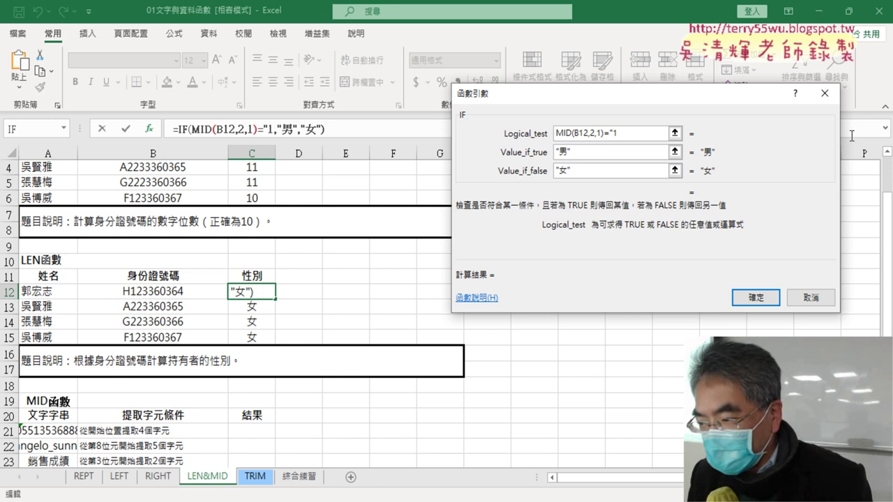
text(")
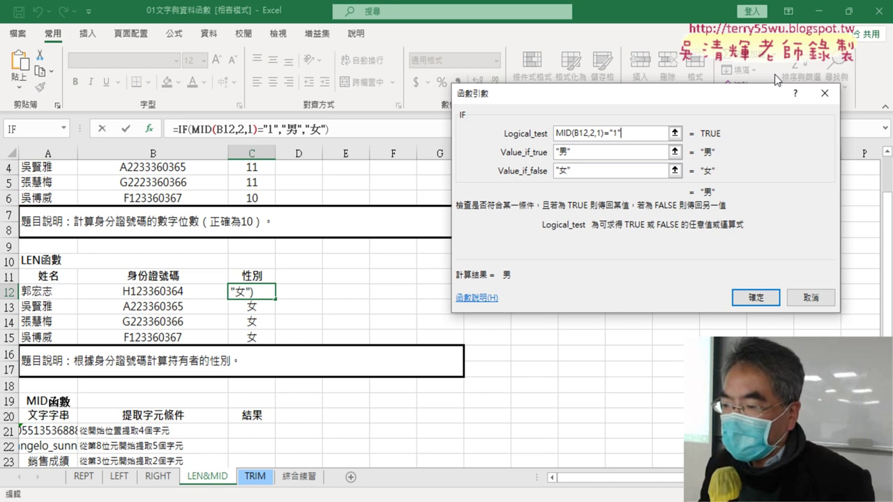
drag(621, 133, 605, 125)
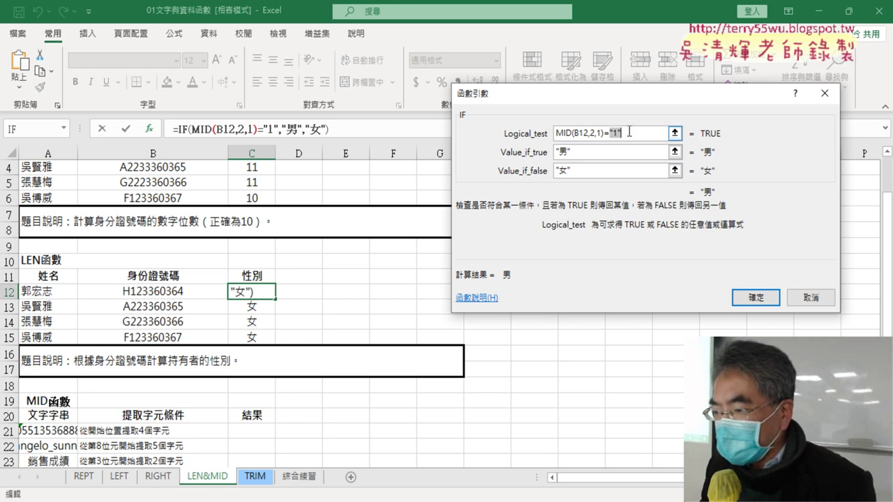
Commit the quoted-1 condition in C12, copy it to C15, and reopen its IF arguments.
click(754, 298)
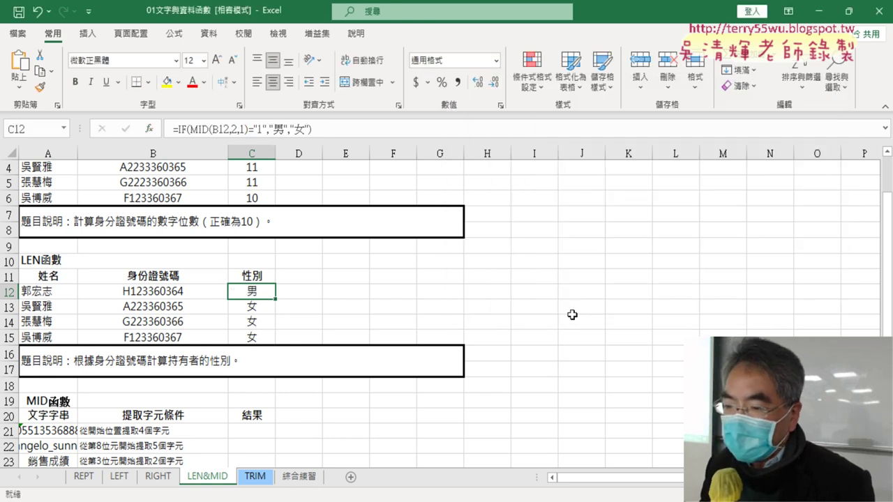
drag(277, 300, 277, 344)
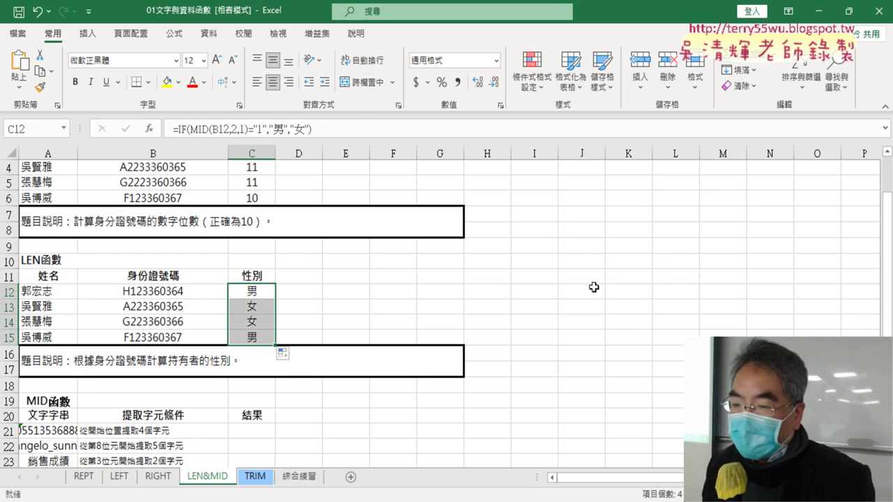
click(184, 130)
click(149, 129)
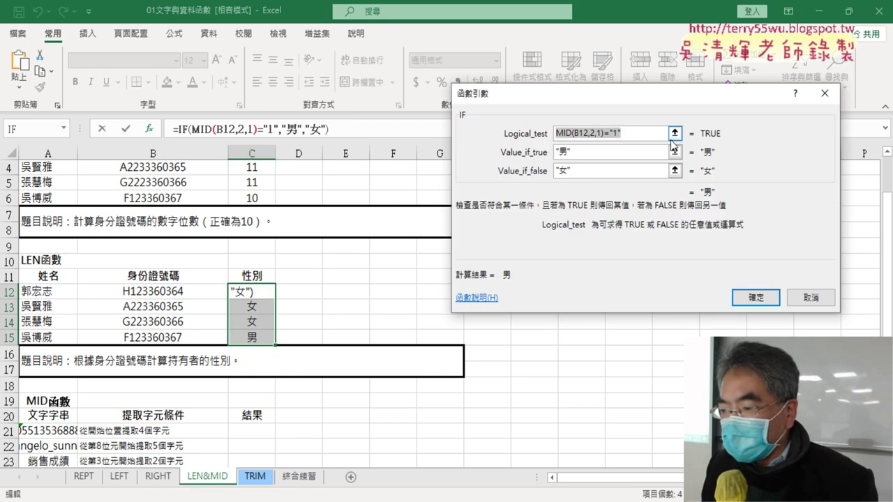
click(625, 134)
Delete the quotes around 1 in Logical_test, then cancel to discard the trial edit.
drag(609, 132, 621, 133)
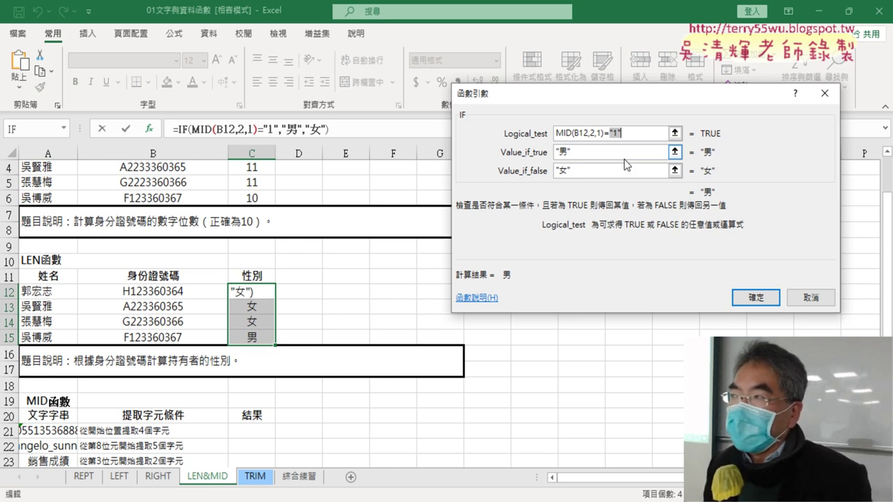
click(619, 164)
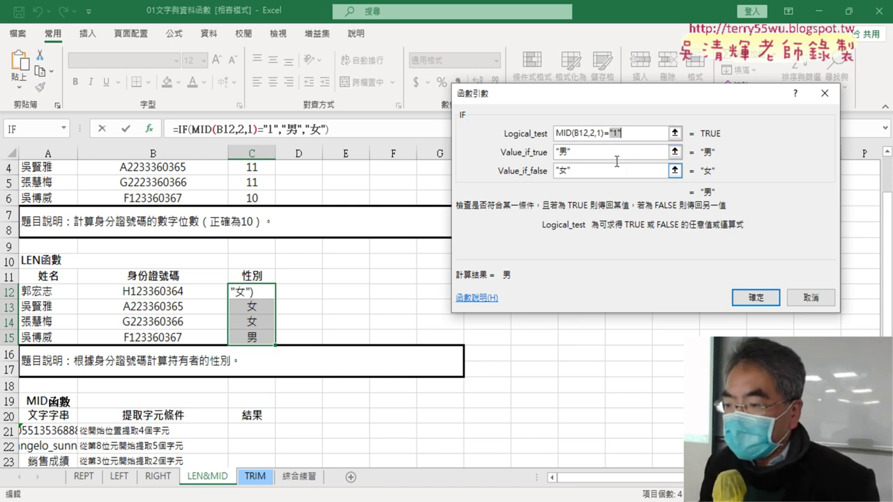
drag(557, 132, 585, 133)
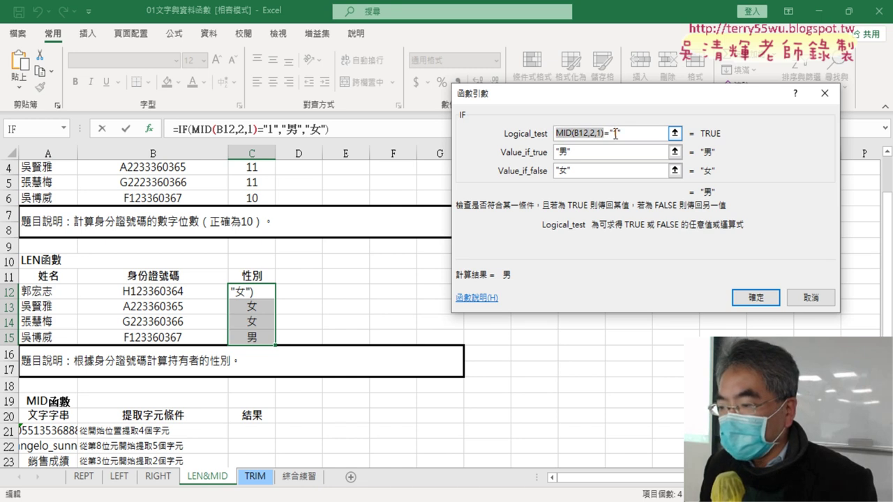
click(611, 133)
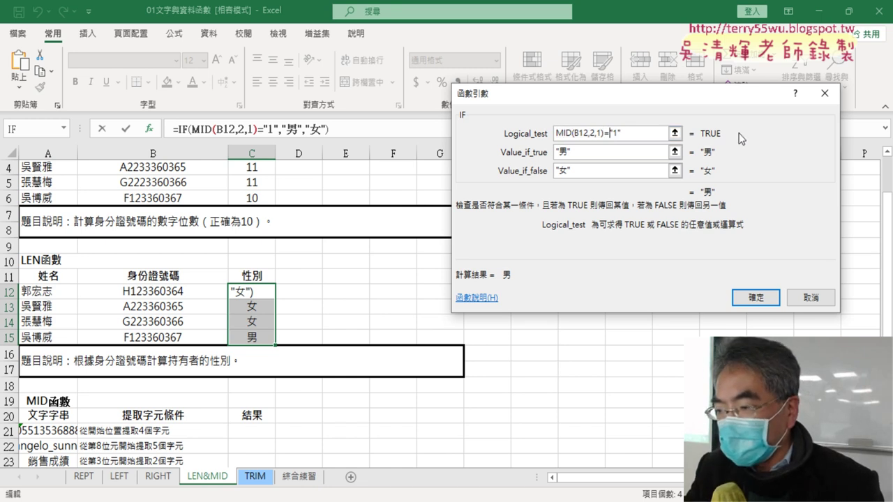
key(Delete)
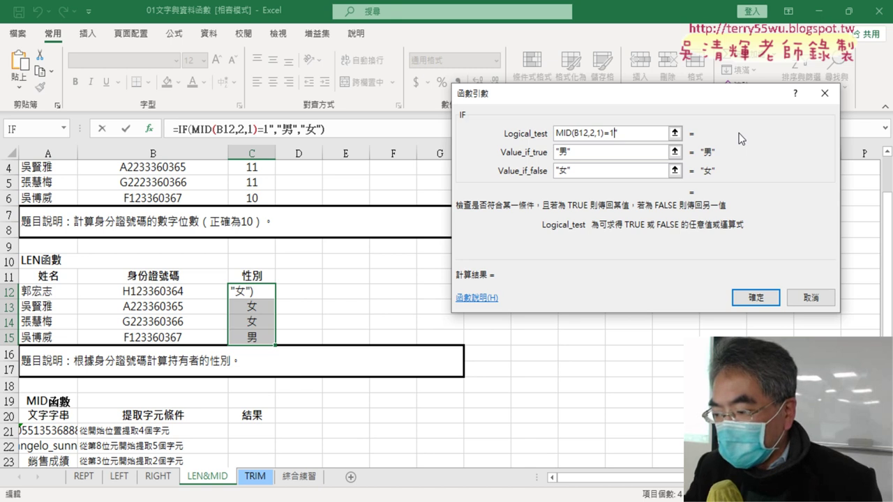
key(Delete)
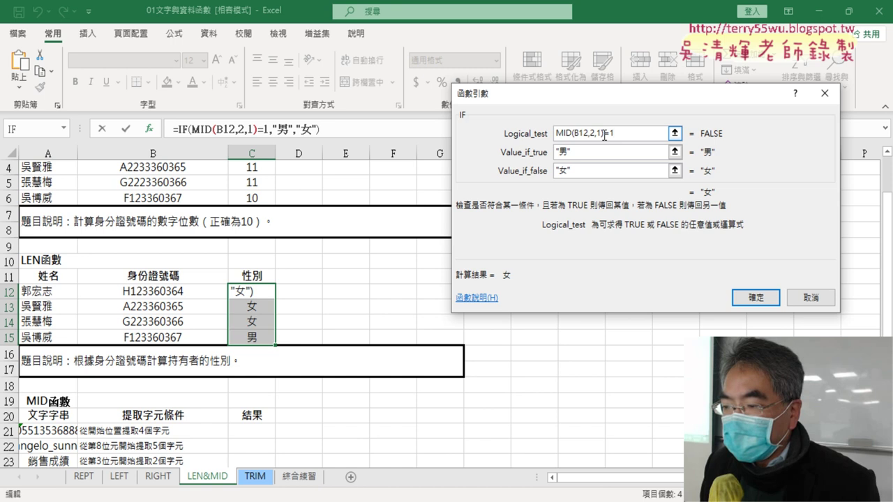
drag(604, 133, 556, 133)
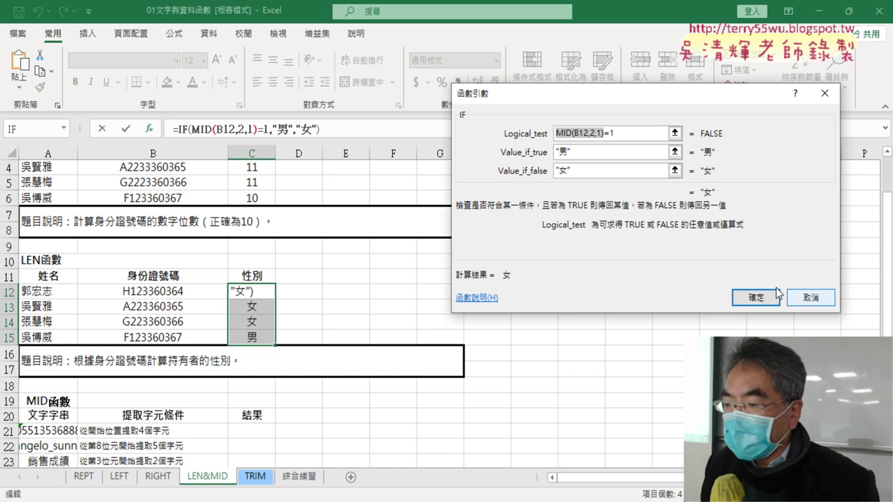
click(756, 297)
click(314, 297)
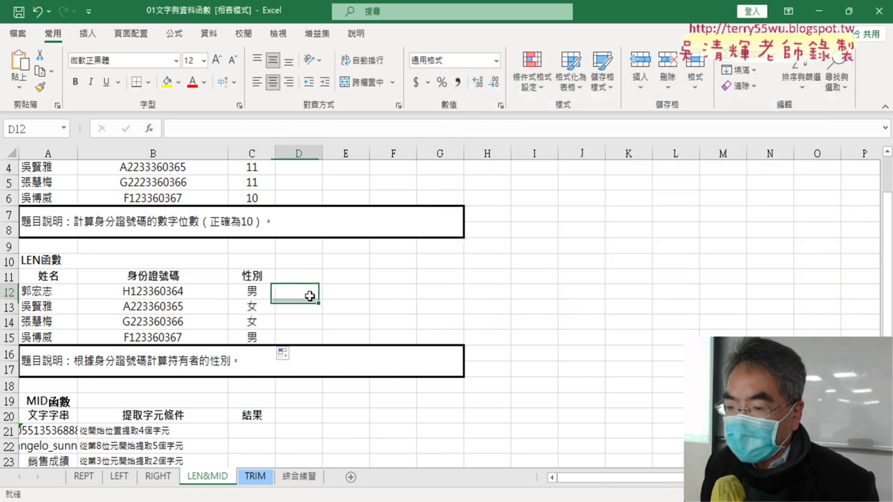
click(148, 129)
click(645, 133)
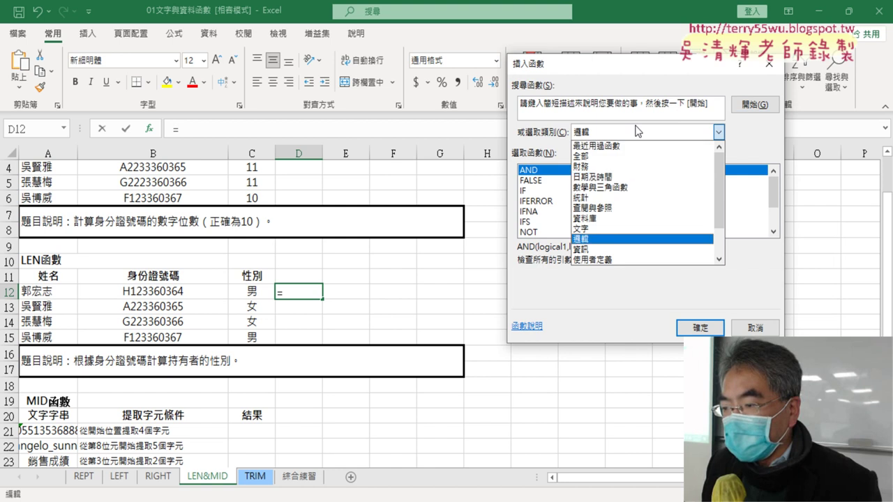
click(639, 227)
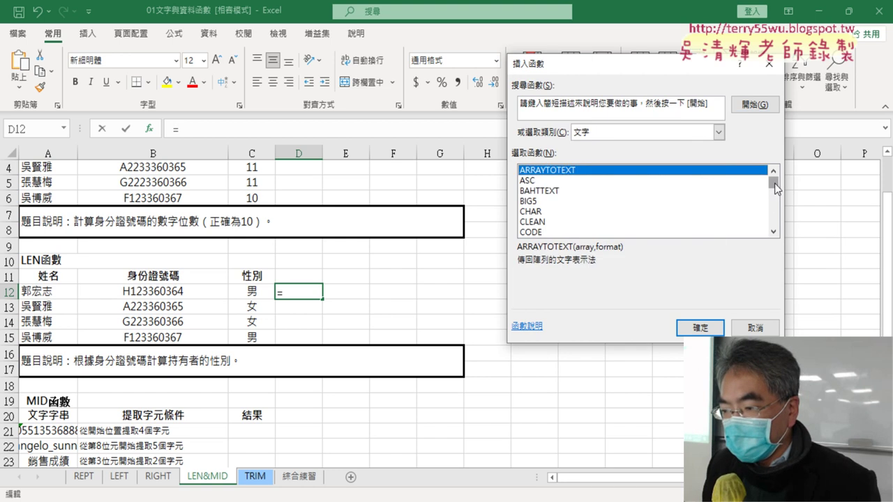
click(536, 181)
click(584, 192)
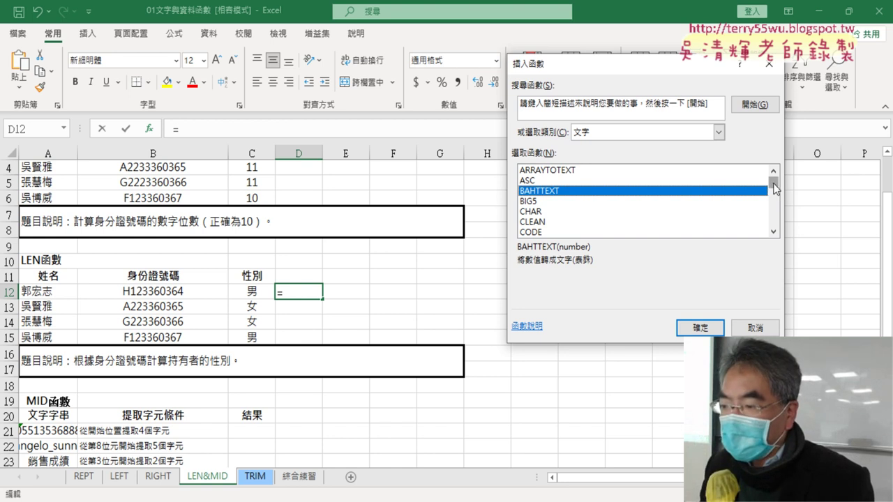
drag(772, 185, 778, 235)
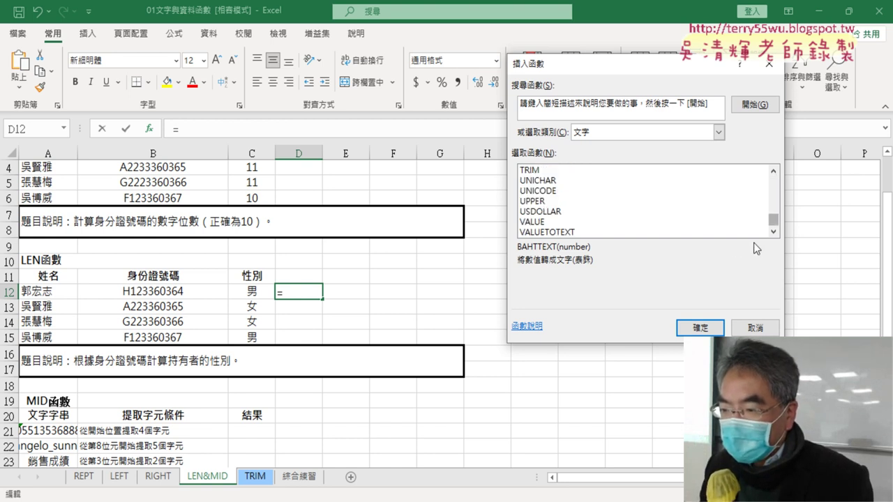
click(537, 222)
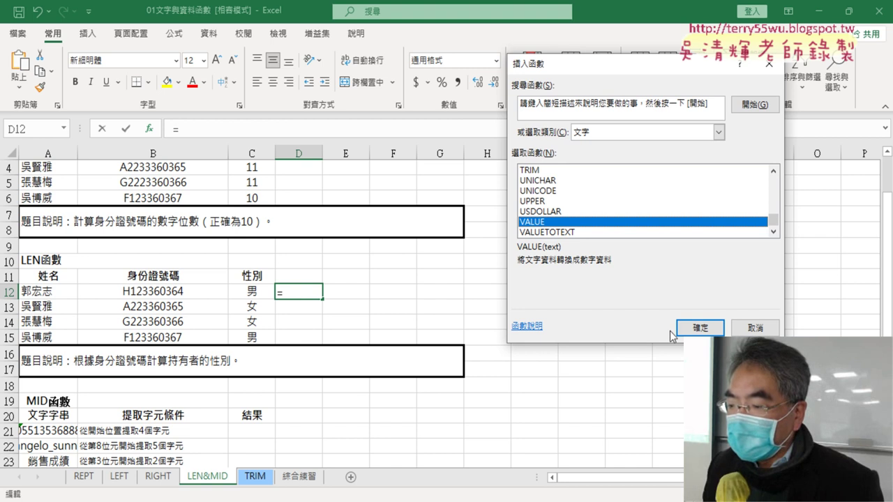
click(765, 330)
click(244, 293)
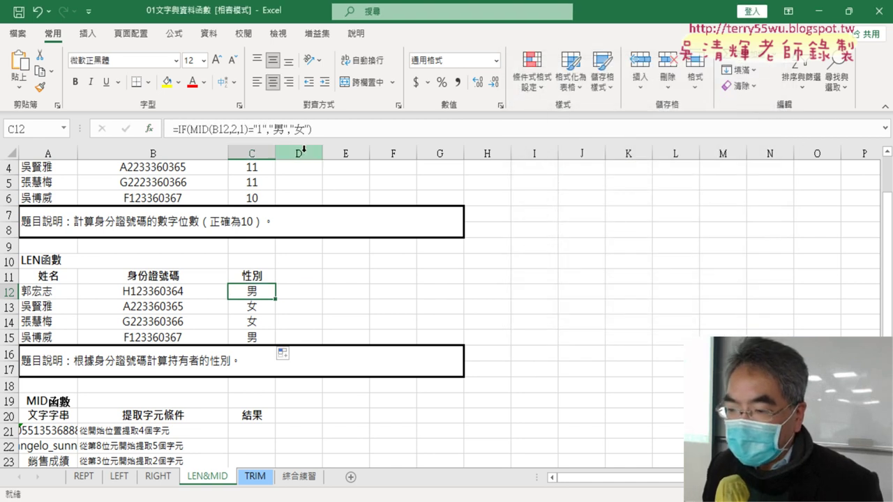
Change C12's logical test to VALUE(MID(B12,2,1))=1, dropping the quotes around 1.
click(185, 129)
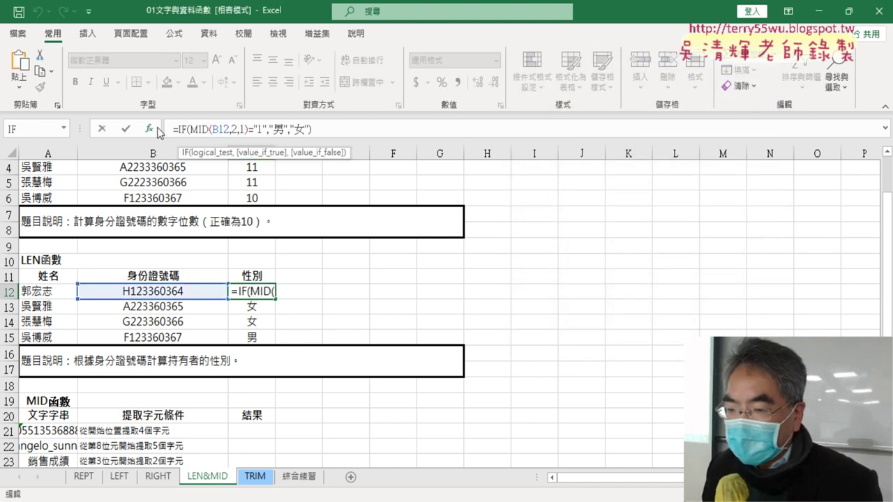
click(148, 129)
click(663, 133)
key(BackSpace)
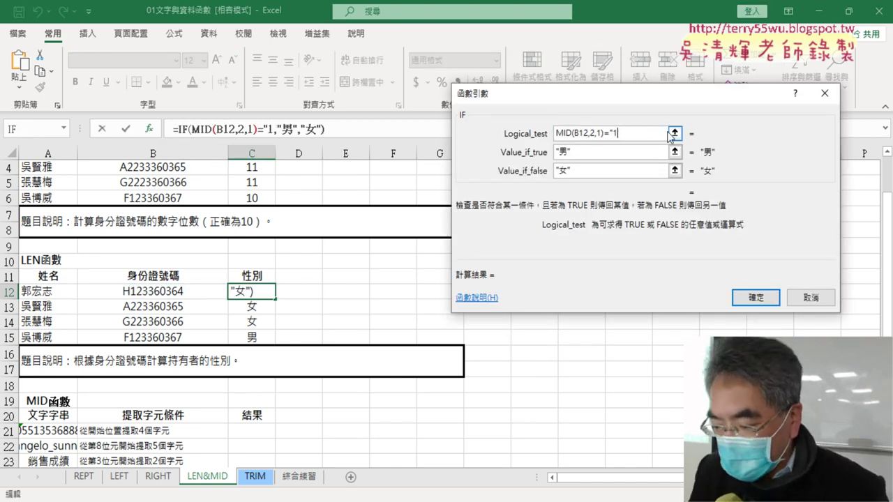
key(Left)
key(BackSpace)
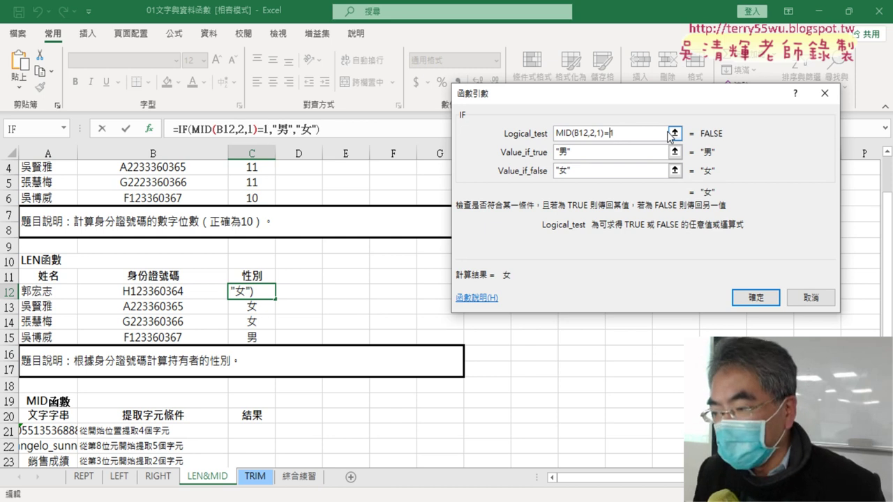
key(Left)
key(Left)
key(Left)
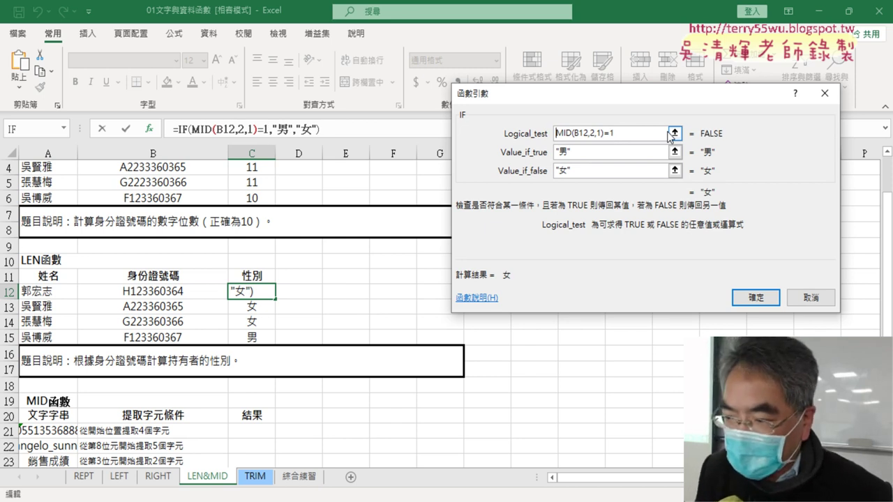
key(Home)
text(《)
key(BackSpace)
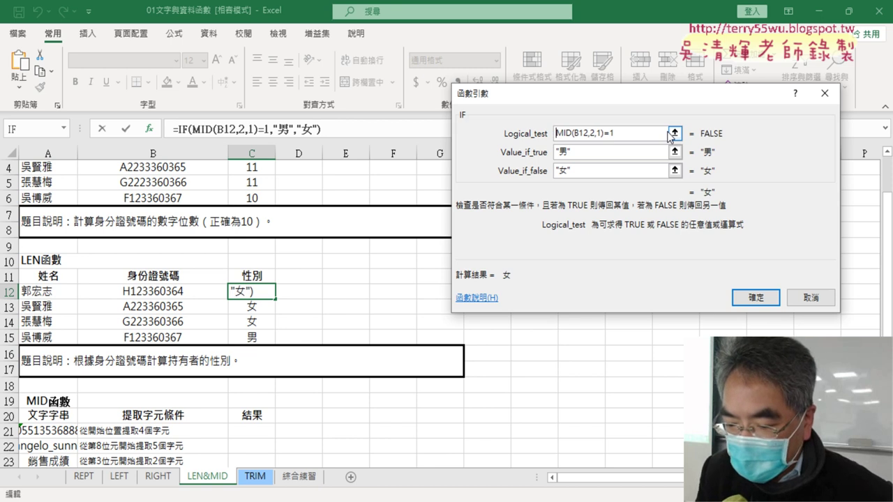
text(value)
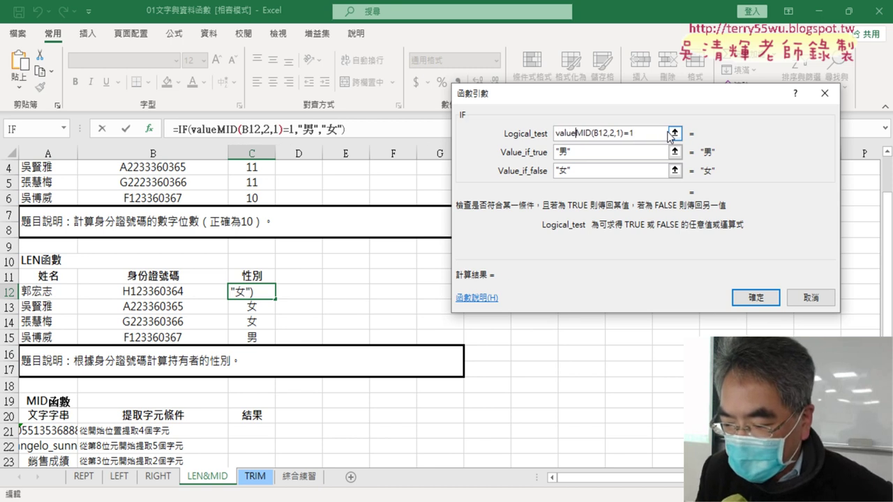
text(()
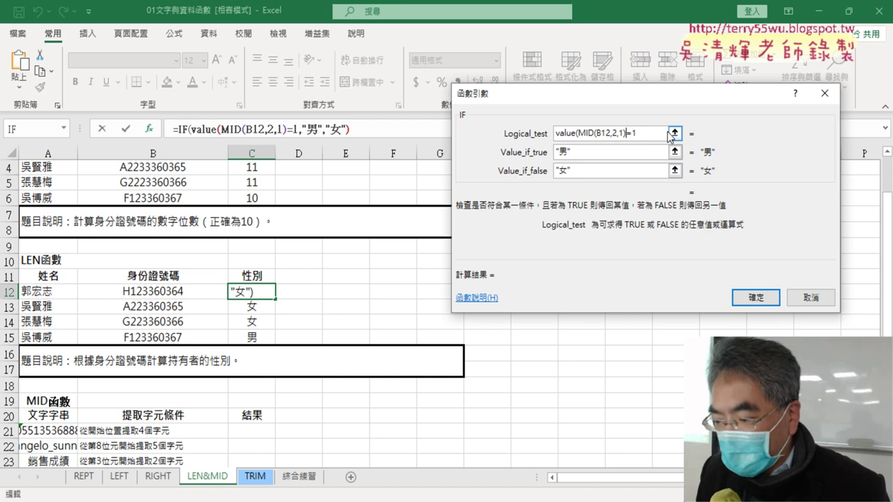
text())
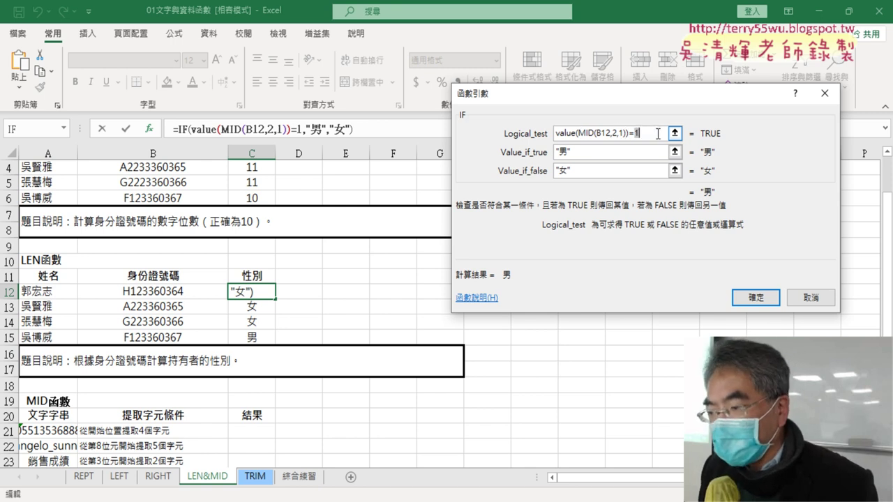
click(756, 297)
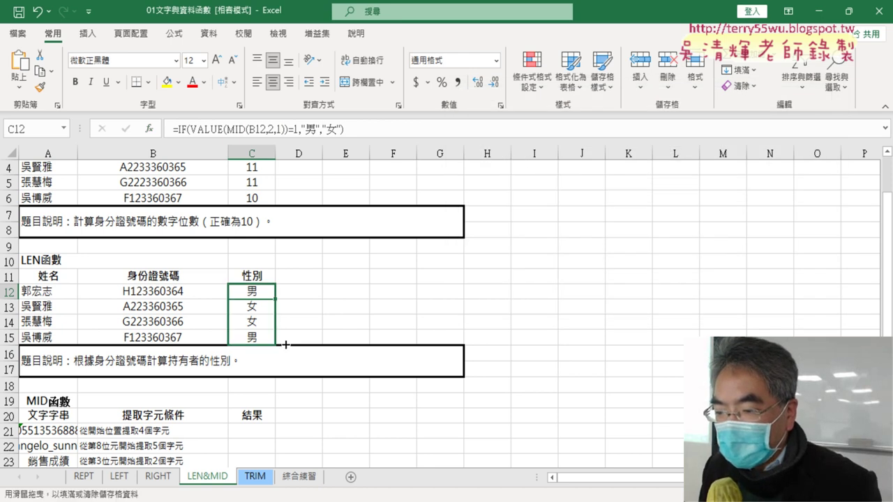
Fill the gender formula down to C15 and confirm the logical test evaluates TRUE.
drag(275, 303, 279, 339)
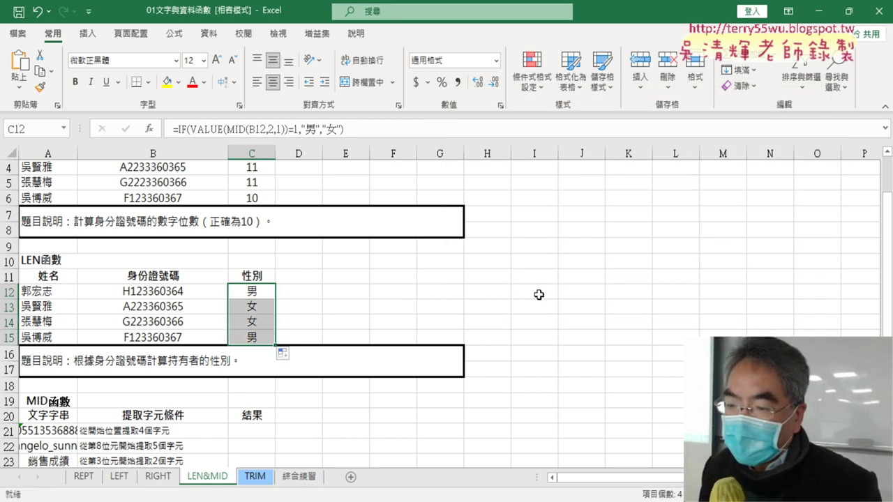
click(179, 130)
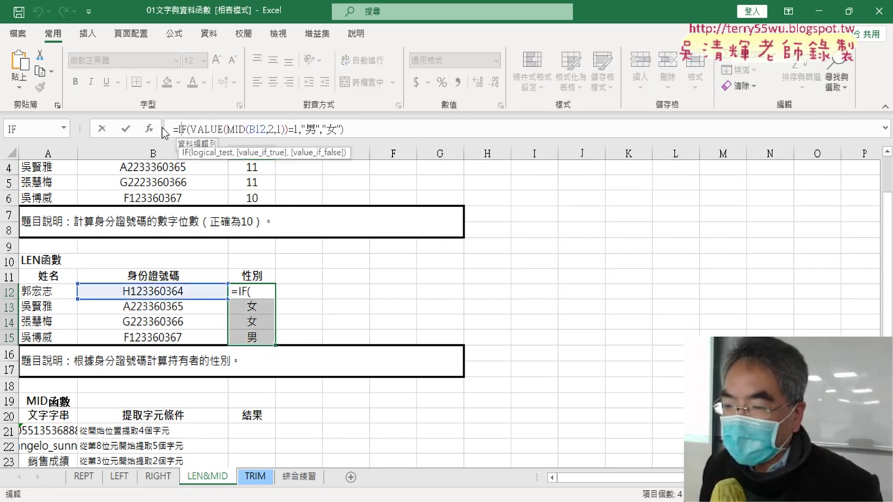
click(149, 129)
click(647, 133)
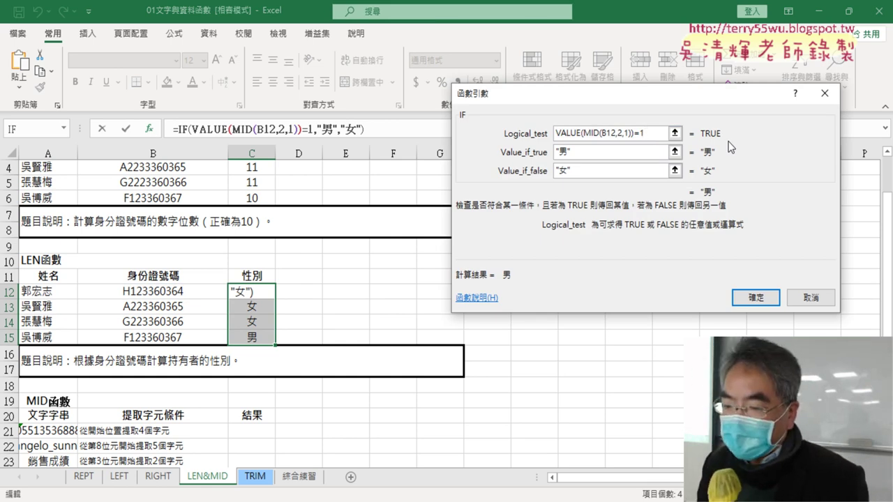
click(809, 299)
Auto-fit column A and review the extraction conditions in B21:B23.
scroll(545, 328, down, 3)
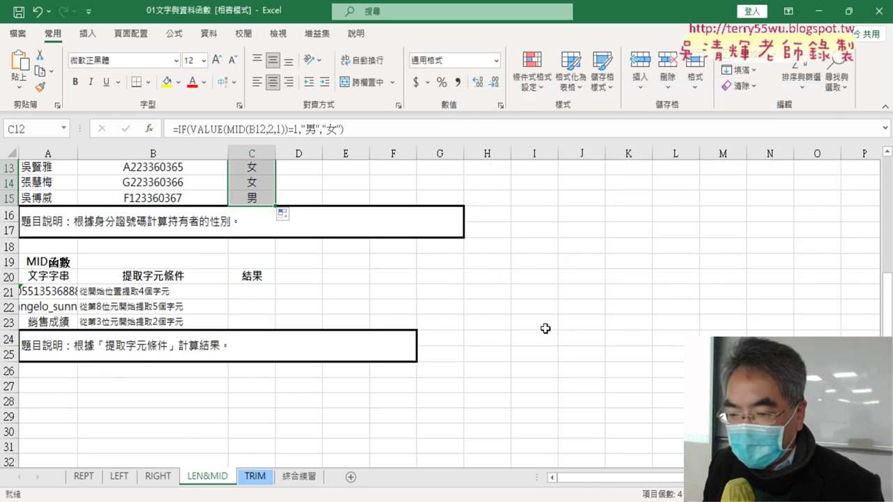
click(131, 293)
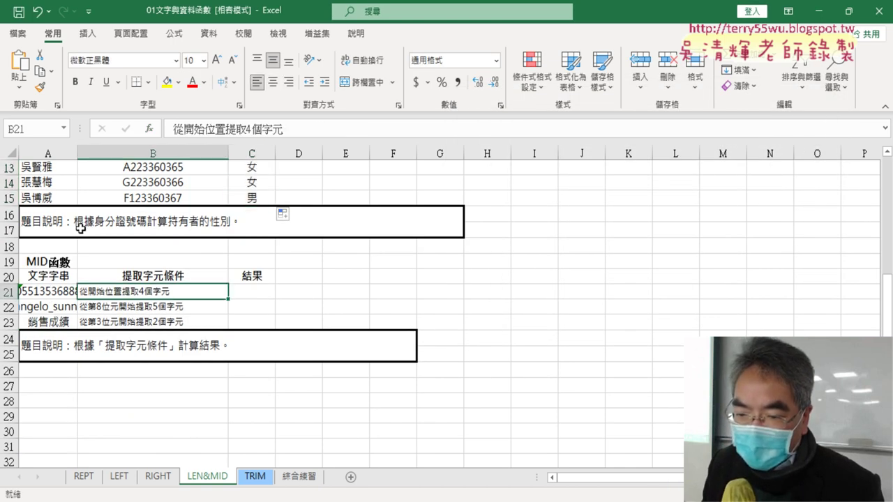
double_click(77, 149)
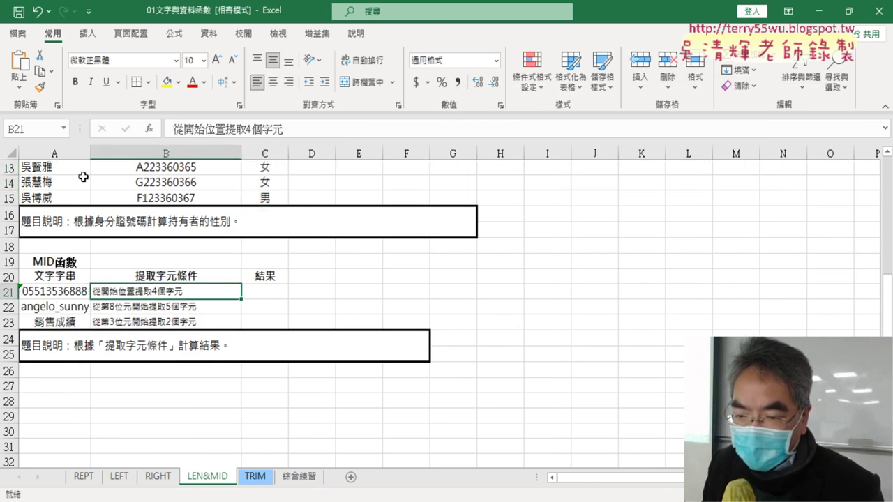
click(185, 308)
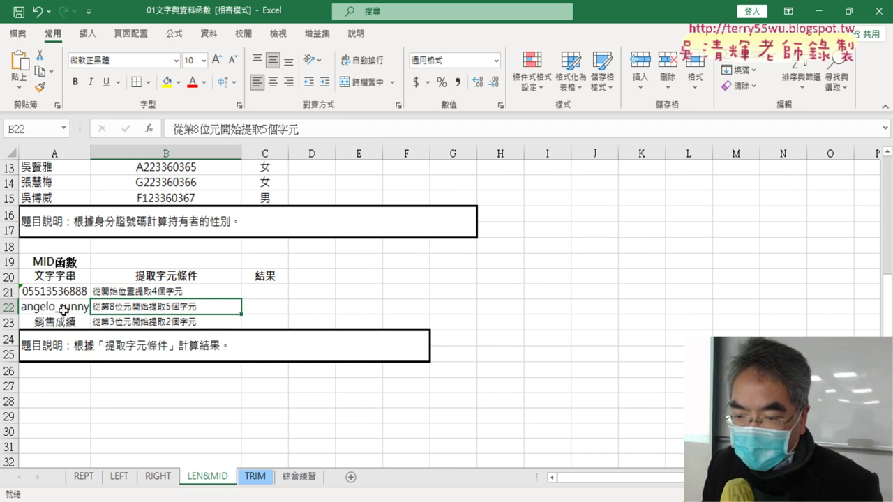
click(167, 325)
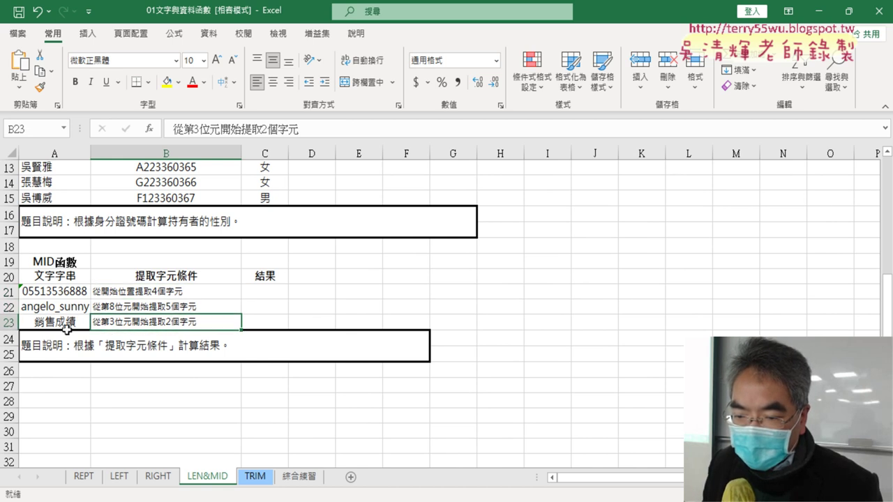
Start a MID function in C21 from the Insert Function list.
click(260, 292)
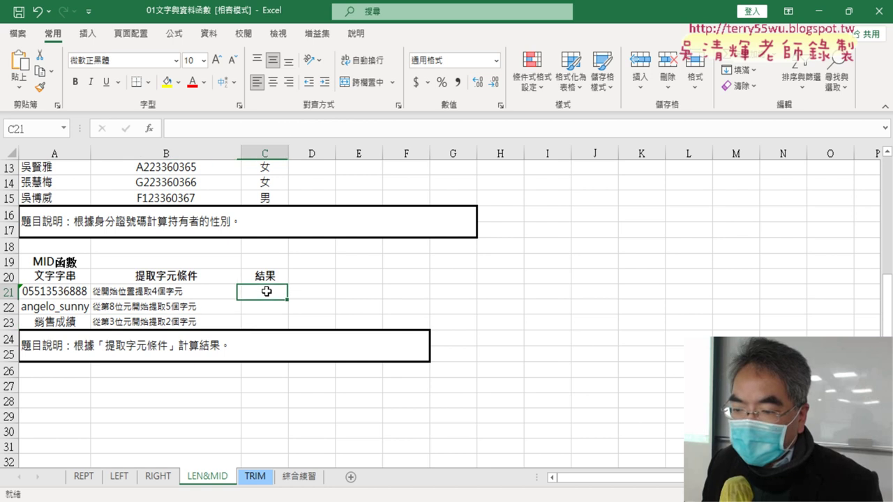
click(145, 129)
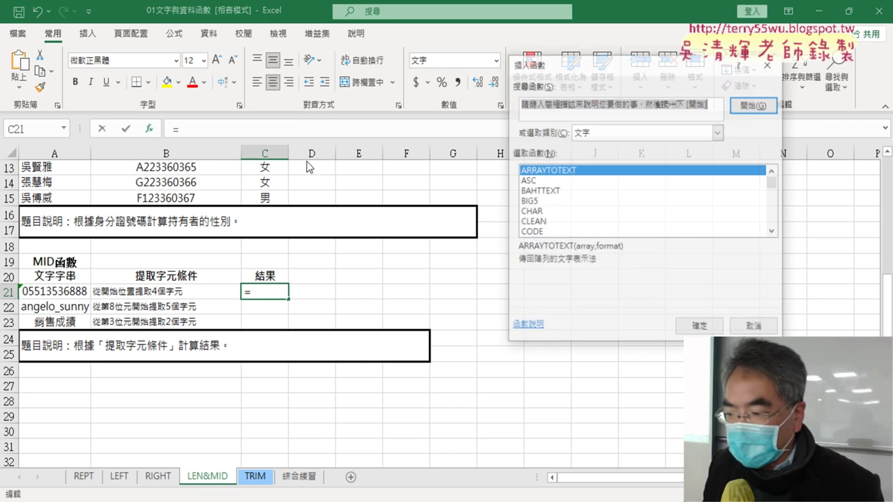
click(773, 232)
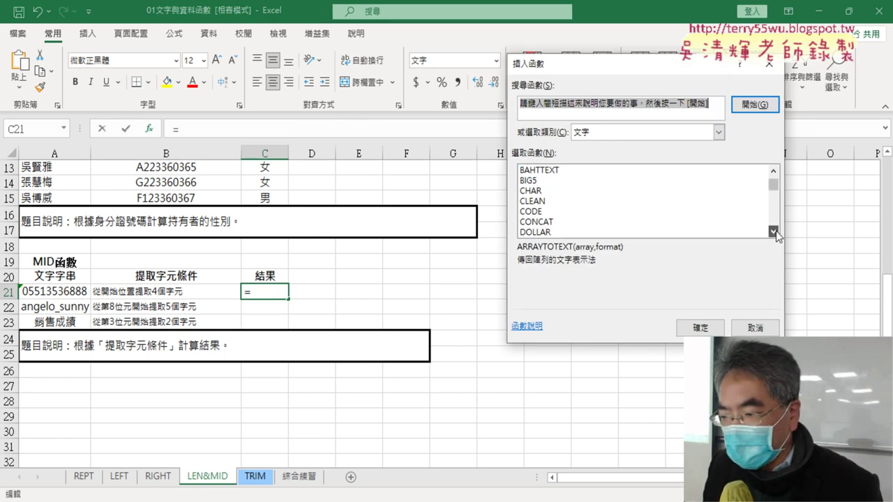
click(773, 232)
click(773, 232)
click(773, 232)
click(773, 231)
click(773, 231)
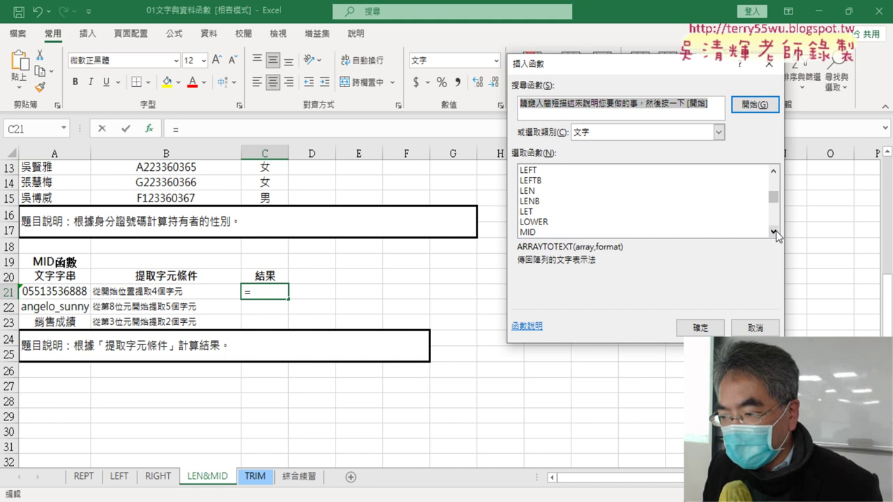
click(773, 231)
double_click(567, 211)
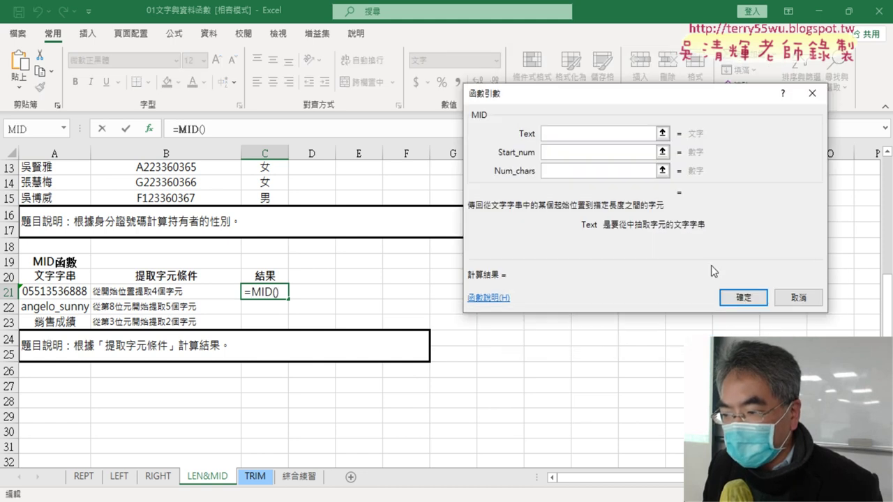
Set MID's arguments to Text A21, Start_num 1, Num_chars 4.
click(81, 293)
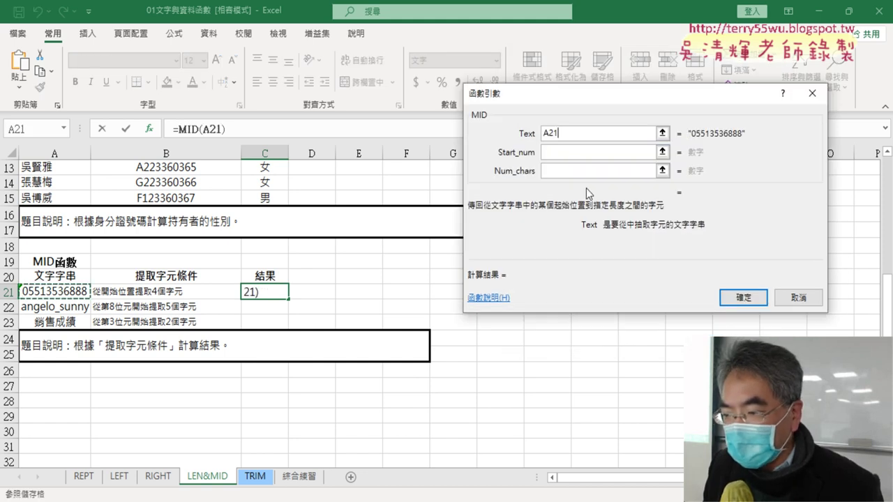
click(572, 152)
text(1)
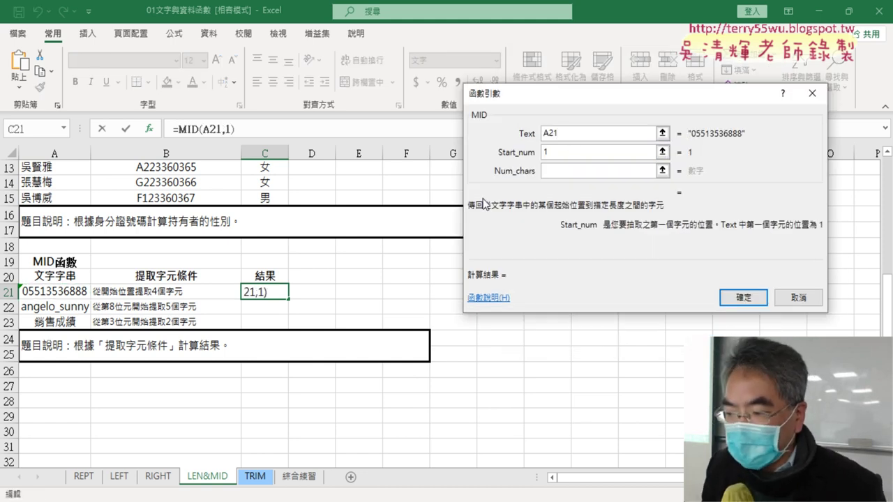
click(555, 173)
text(4)
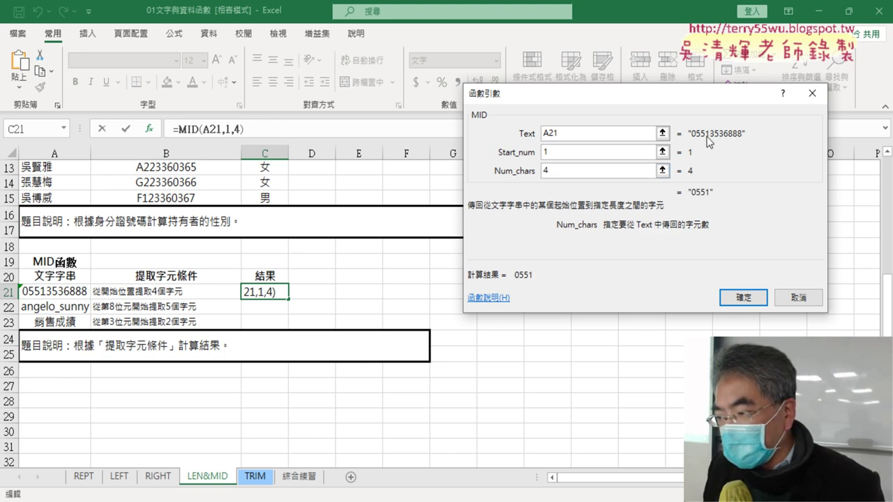
click(754, 300)
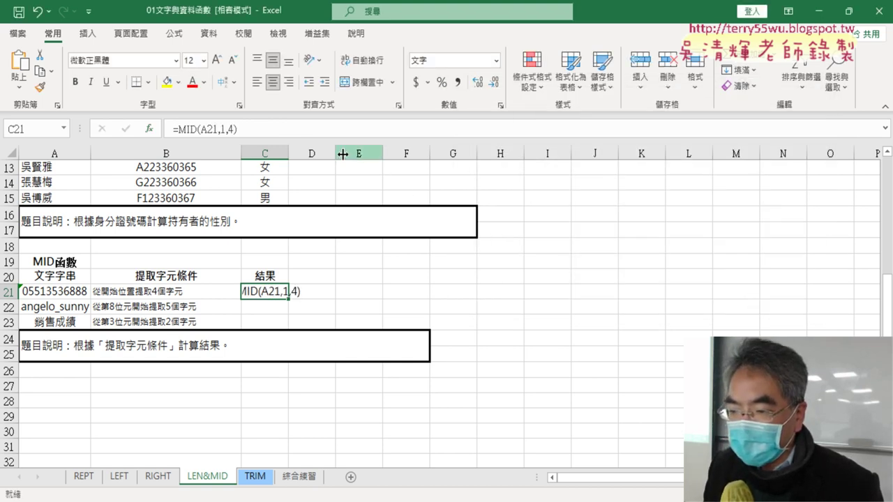
Widen column C and fill C21's MID formula down to C23.
drag(288, 153, 356, 154)
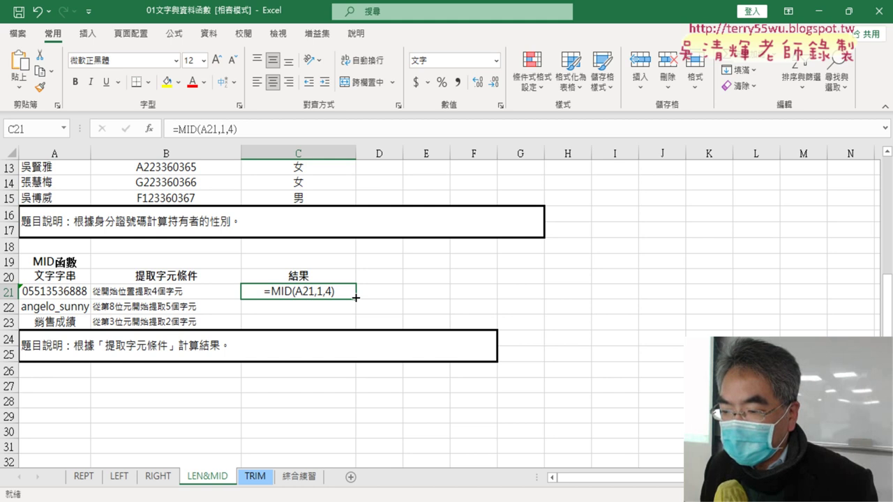
drag(356, 298, 356, 327)
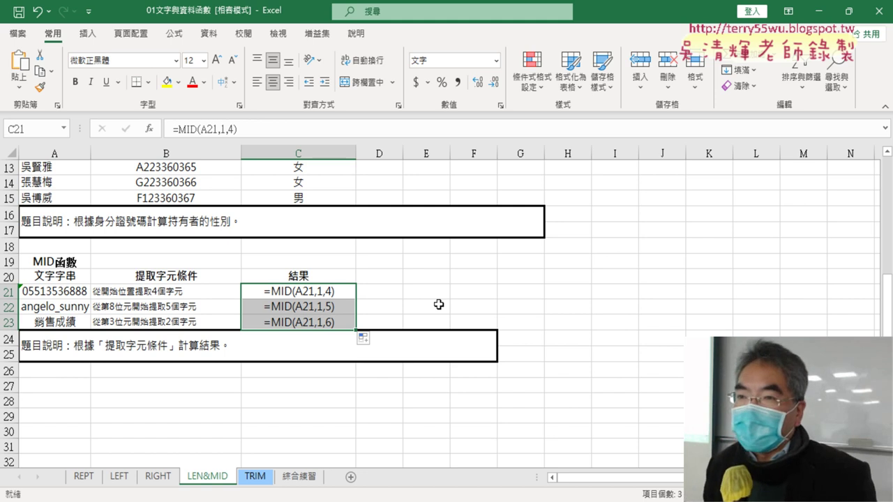
Open Format Cells for C21:C23, reposition the dialog, then close it unchanged.
right_click(328, 296)
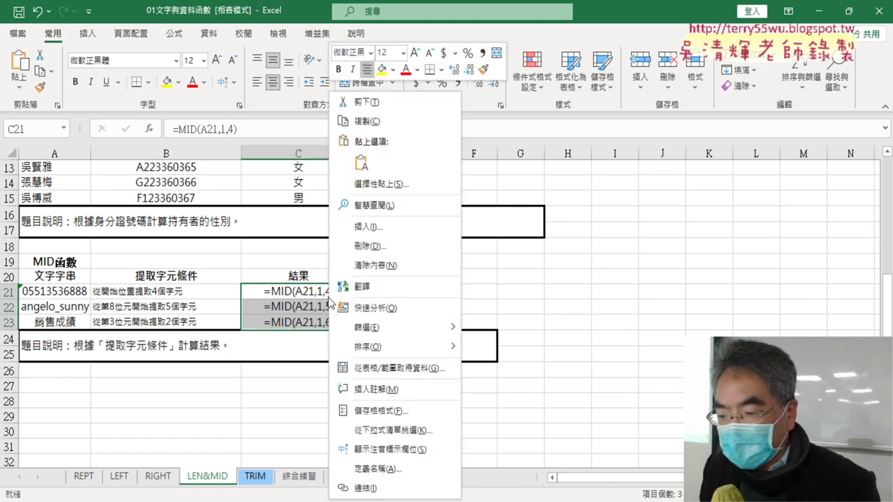
click(436, 413)
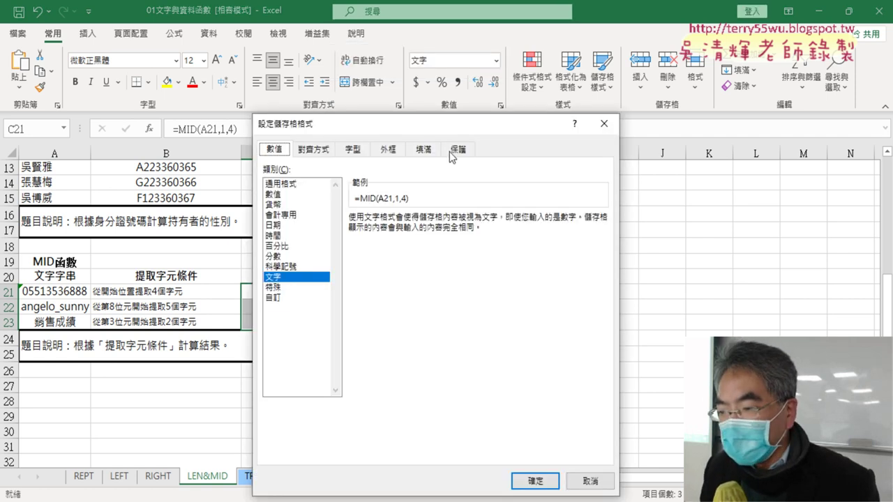
drag(461, 125, 649, 71)
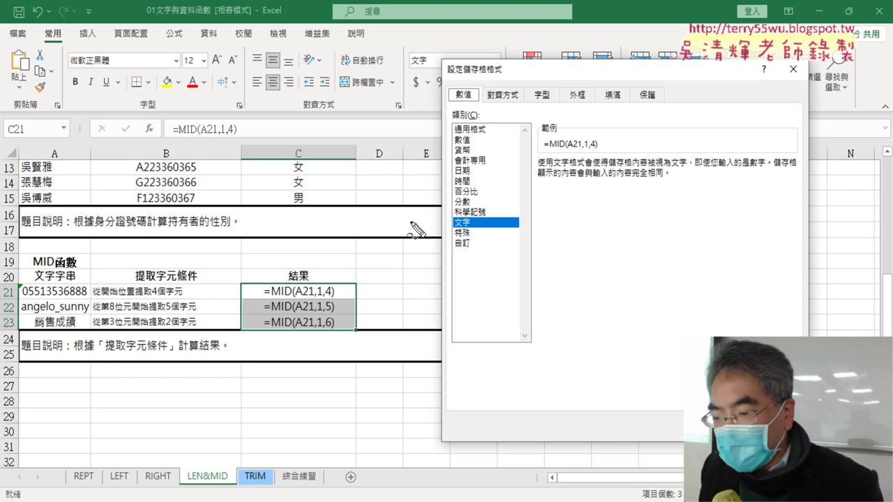
drag(267, 296, 329, 285)
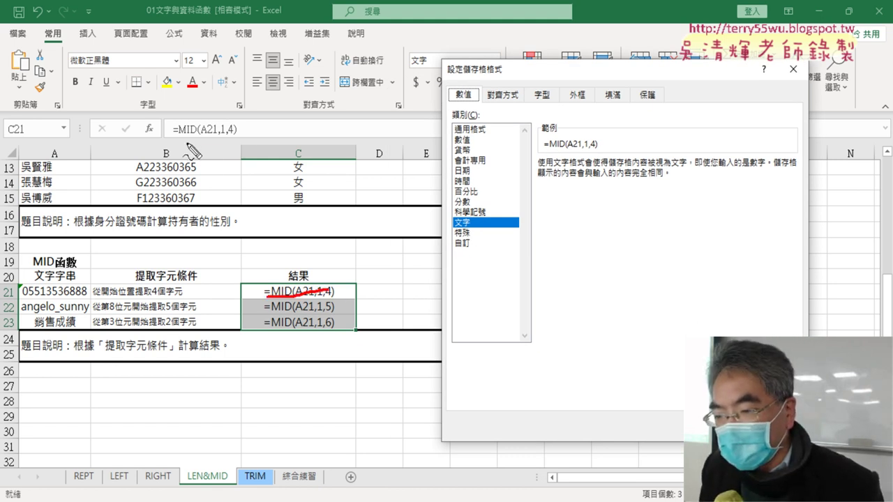
mouse_move(181, 135)
mouse_down()
mouse_move(236, 134)
mouse_move(273, 288)
mouse_move(247, 286)
mouse_up()
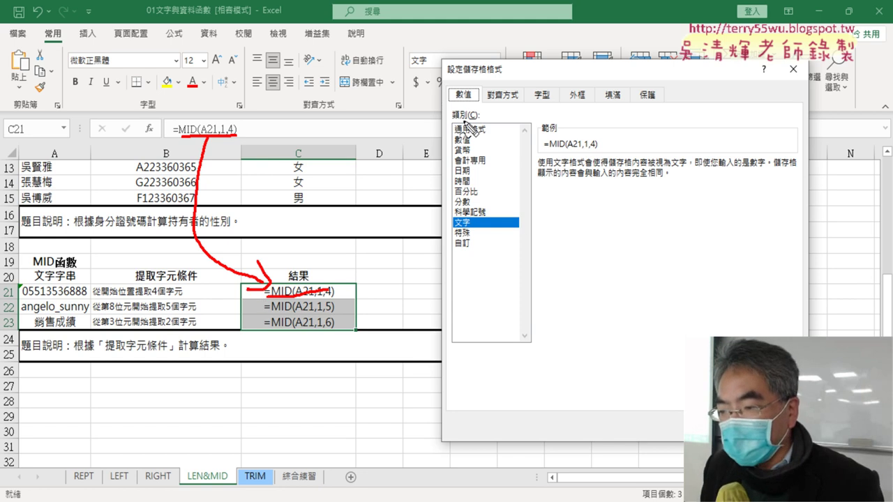
mouse_move(464, 111)
mouse_down()
mouse_move(492, 106)
mouse_move(455, 136)
mouse_up()
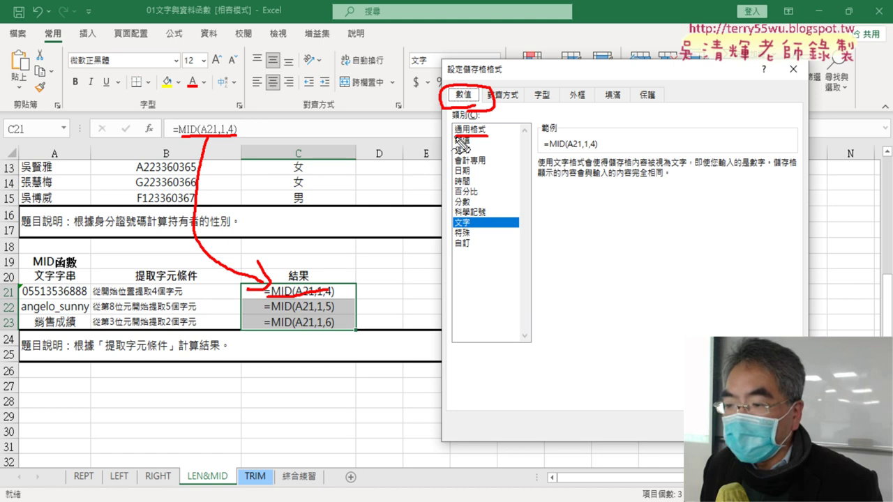
drag(481, 218, 478, 234)
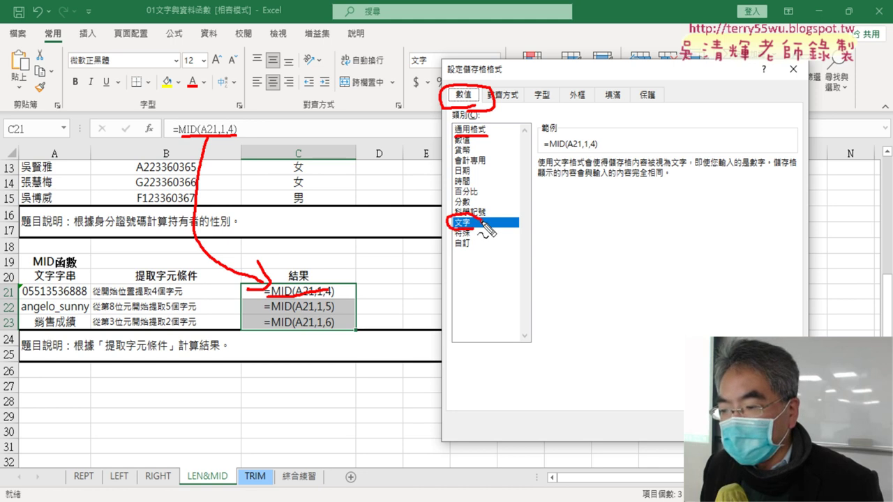
mouse_move(428, 142)
mouse_down()
mouse_move(447, 209)
mouse_move(558, 203)
mouse_move(496, 143)
mouse_move(506, 134)
mouse_up()
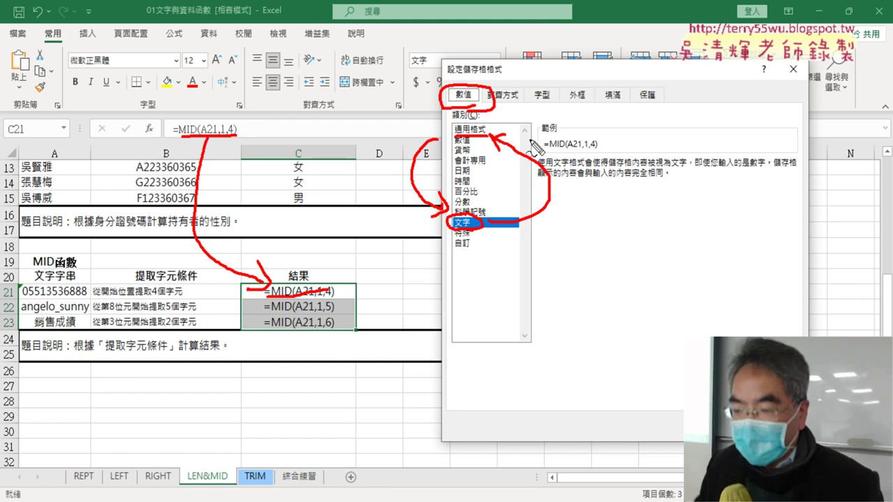
key(Escape)
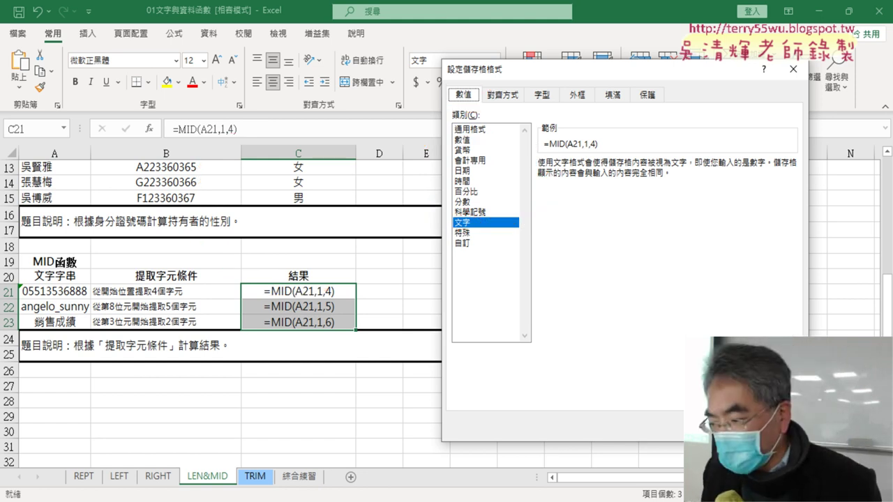
key(Escape)
Switch C21:C23's number format from Text to General.
right_click(304, 290)
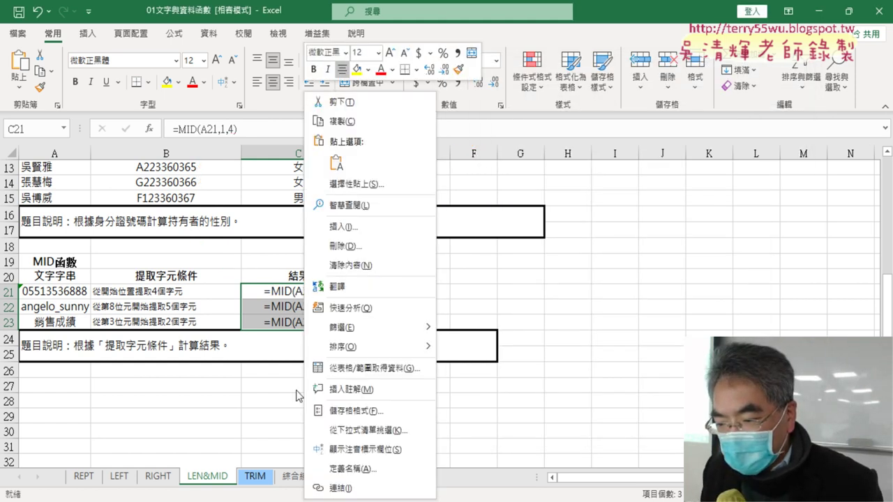
click(377, 411)
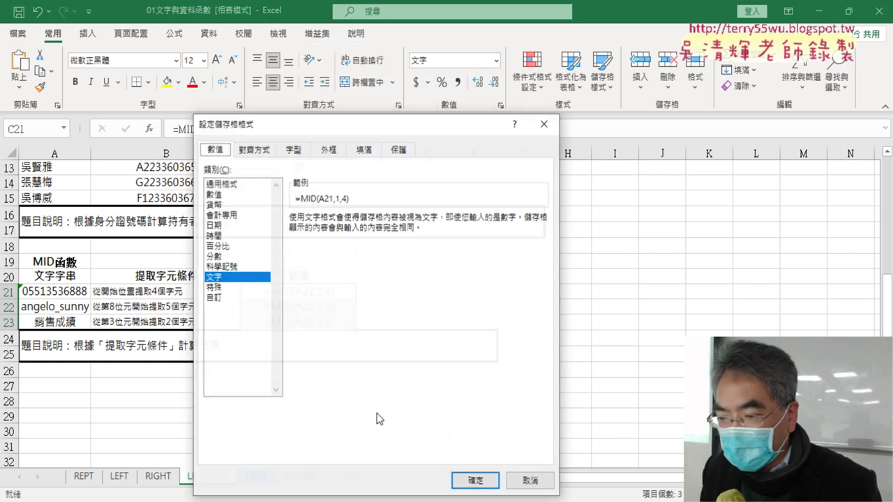
mouse_move(314, 130)
mouse_down()
mouse_move(473, 51)
mouse_move(538, 51)
mouse_up()
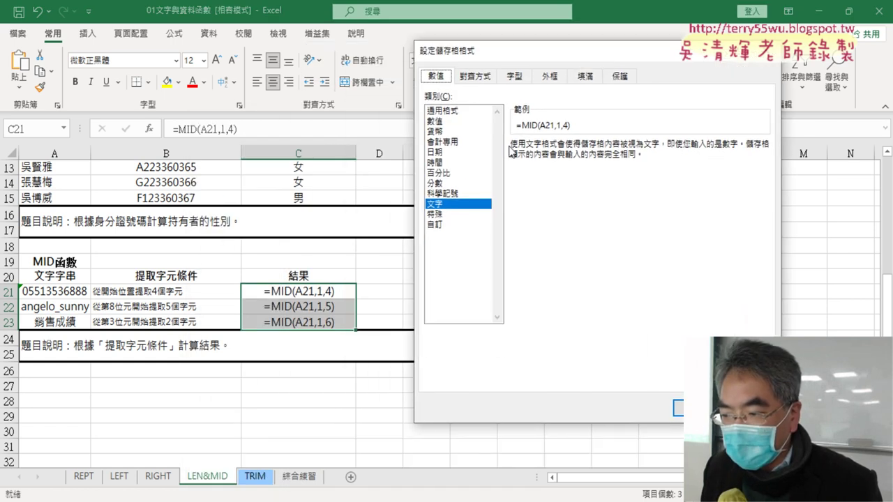
click(460, 112)
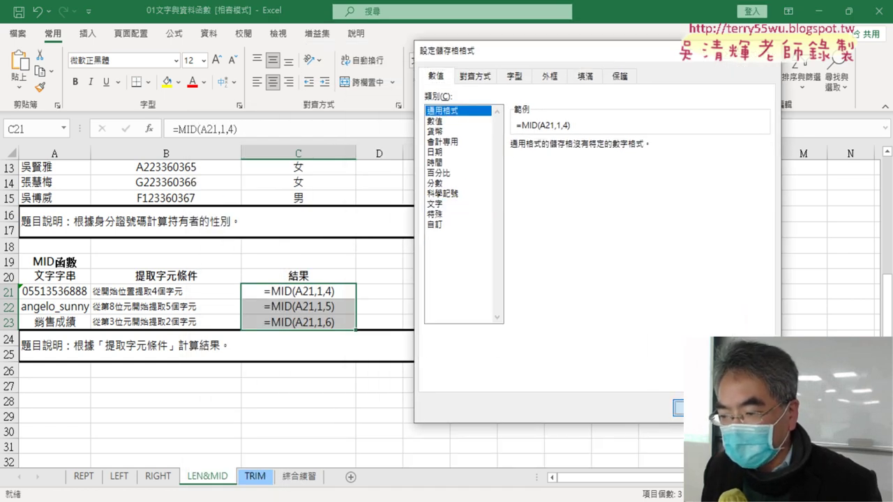
key(Return)
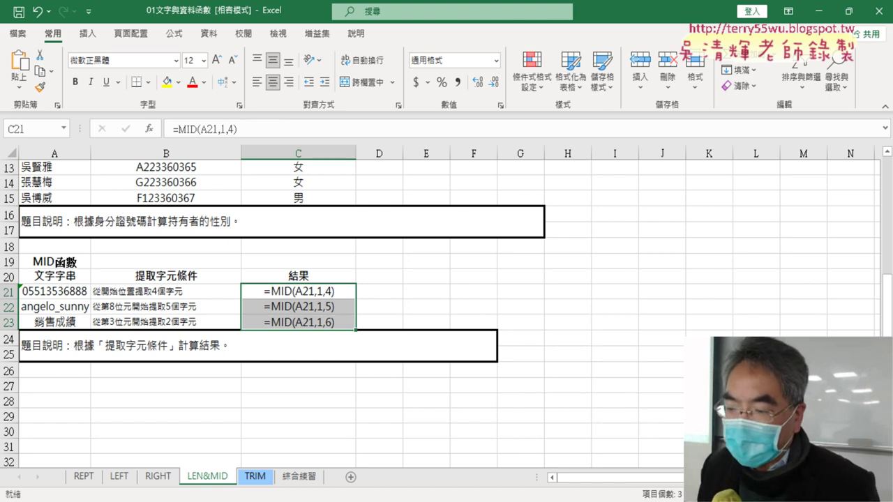
Re-enter the MID formulas so they calculate, with C21 showing 0551.
click(337, 294)
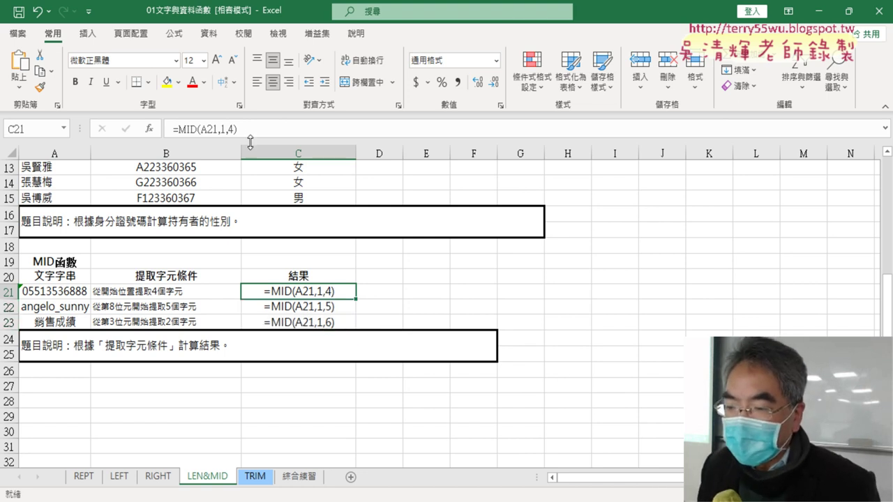
click(206, 130)
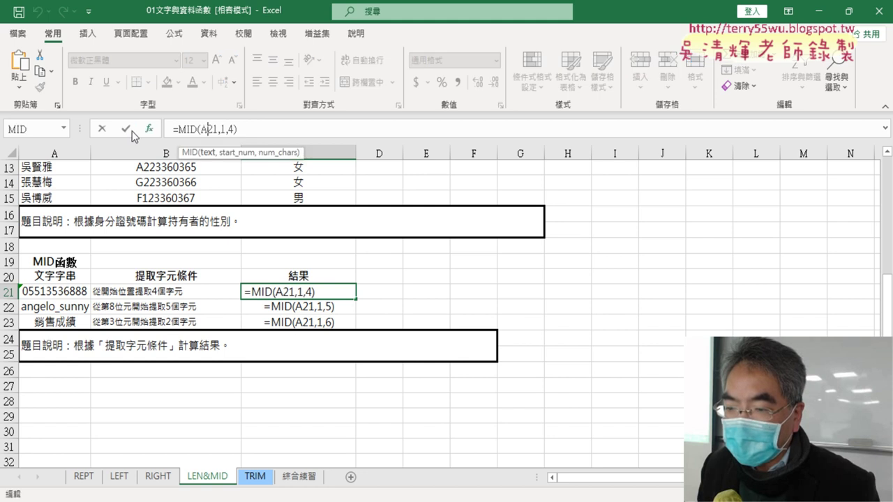
click(126, 131)
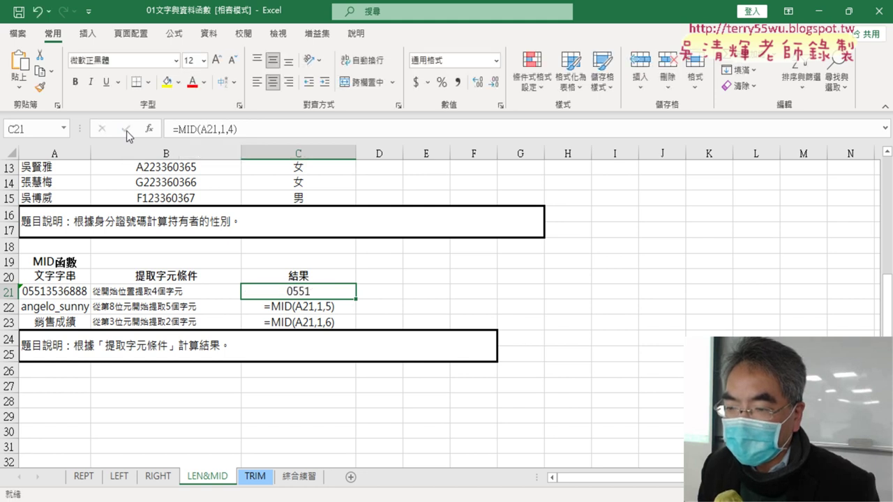
drag(319, 307, 323, 306)
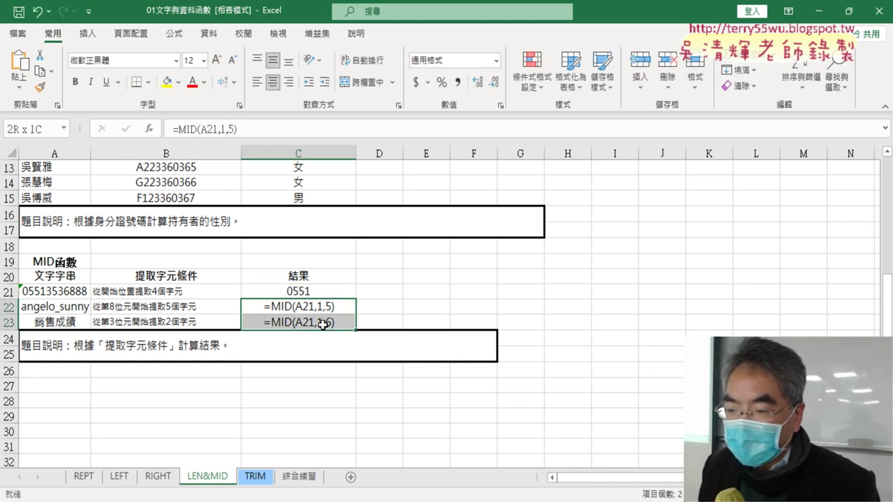
click(218, 130)
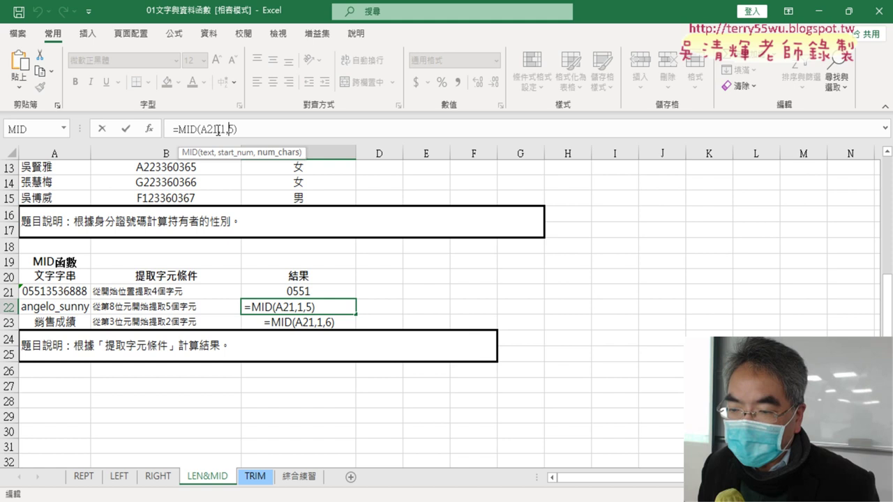
click(126, 131)
text())
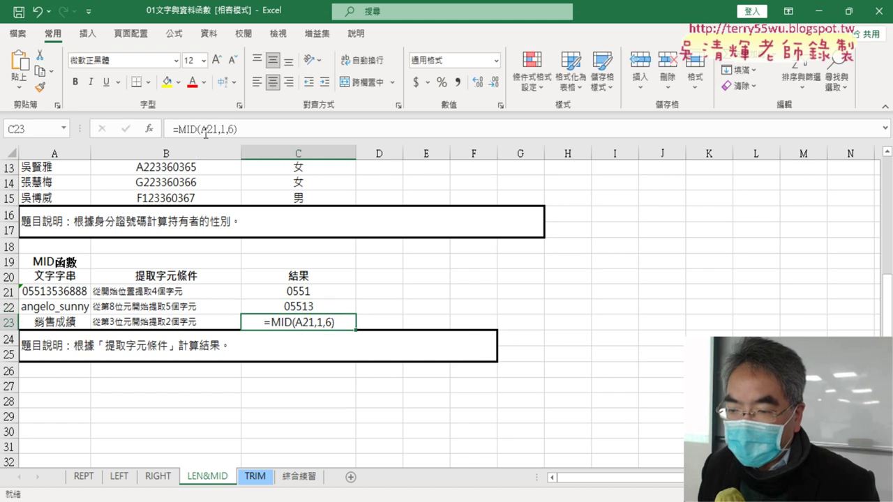
key(ctrl+Return)
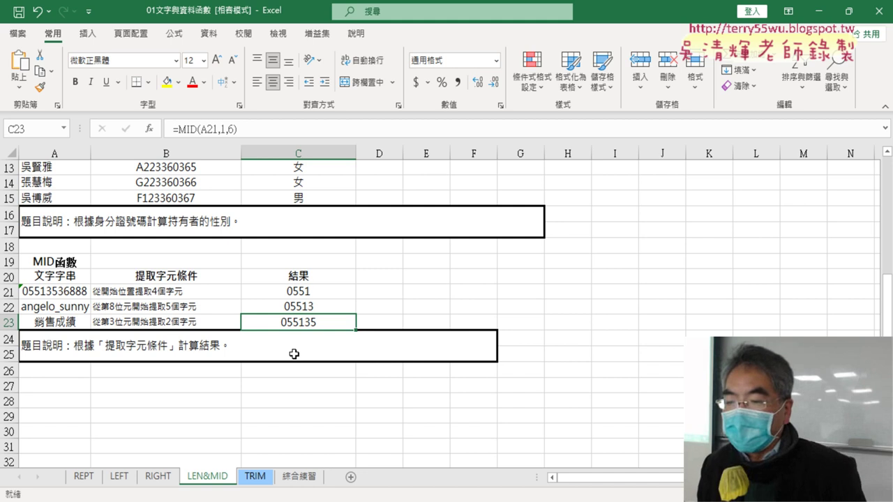
Change C22's formula to =MID(A22,8,5) so it shows sunny.
click(310, 307)
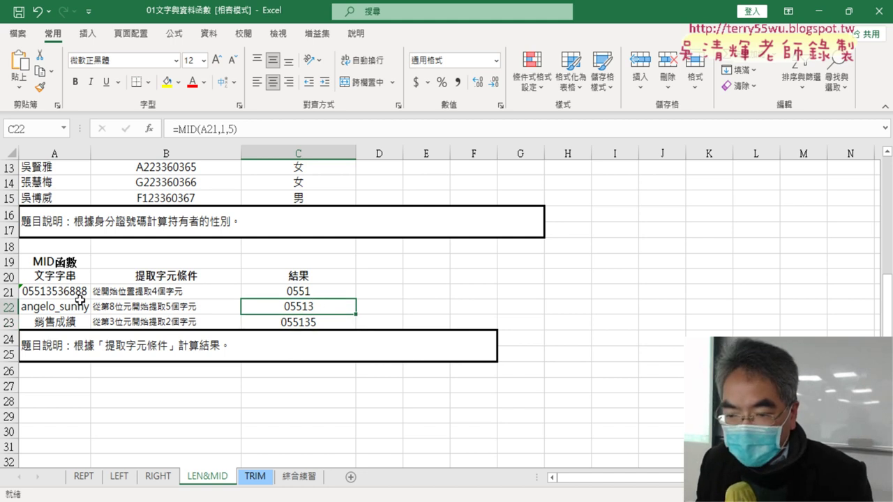
click(222, 130)
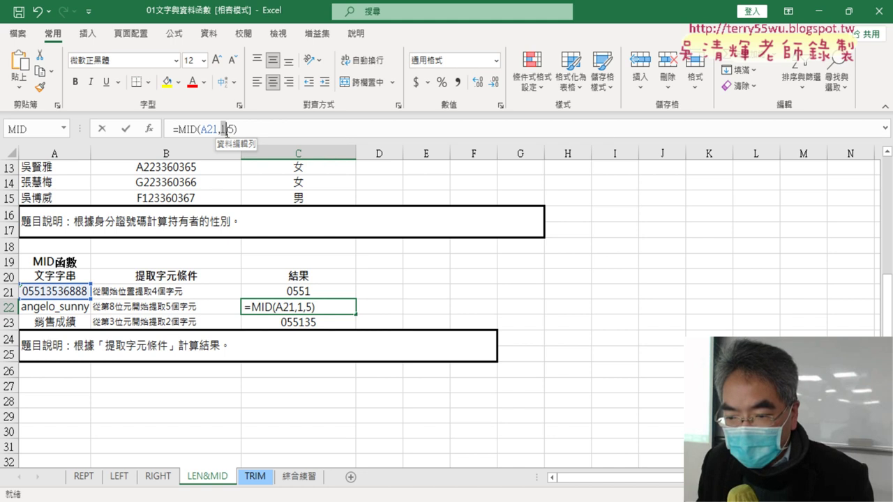
double_click(224, 130)
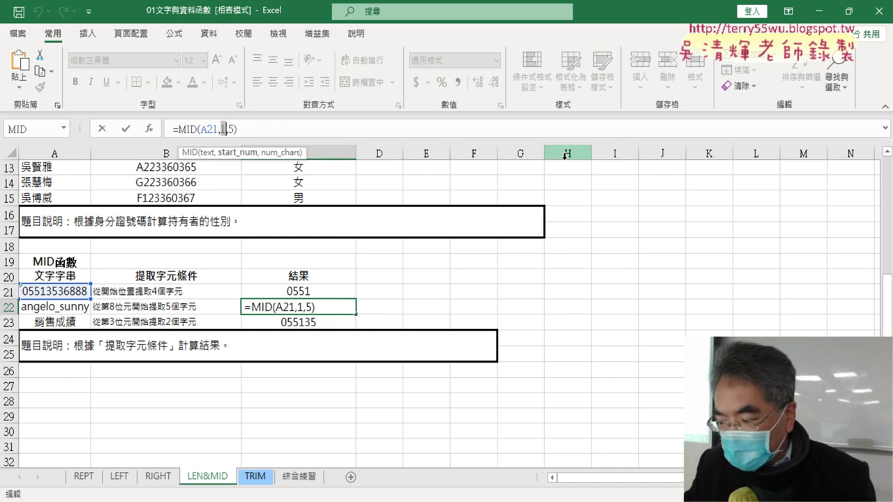
text(8)
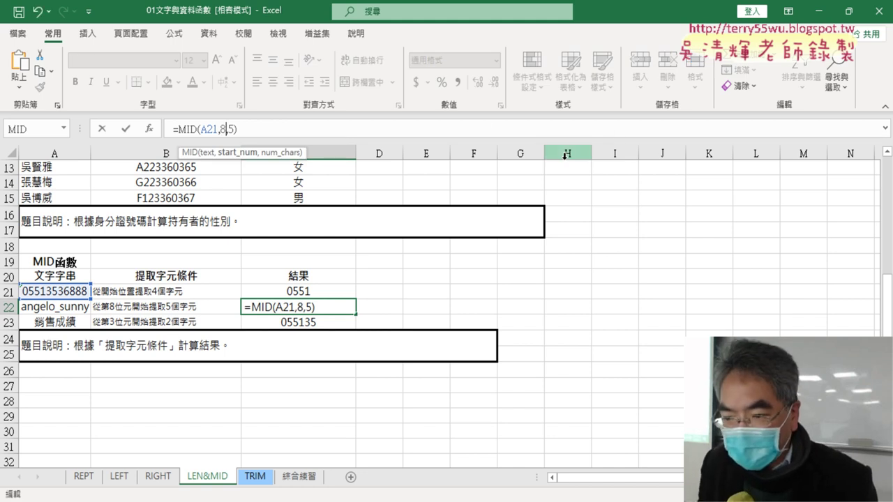
click(125, 130)
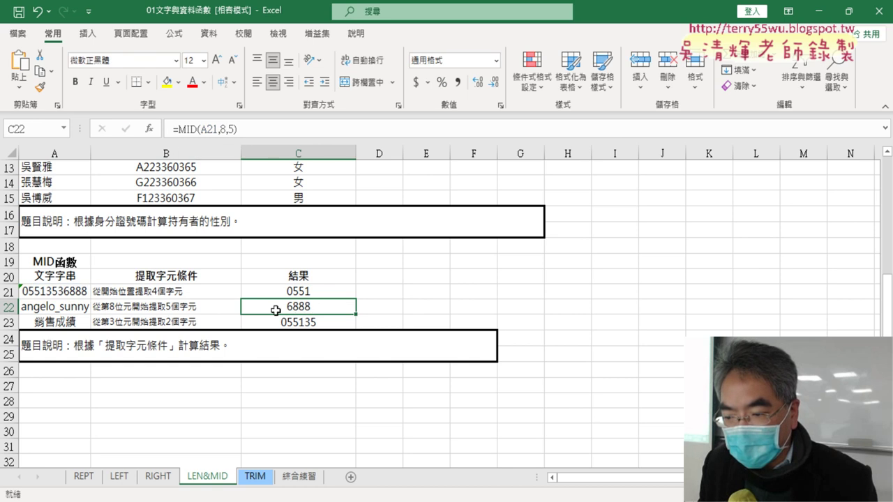
double_click(217, 129)
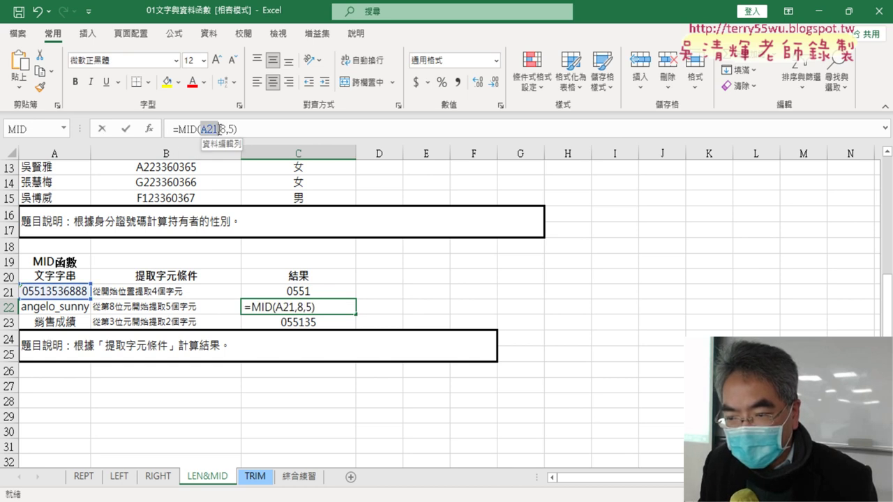
click(63, 307)
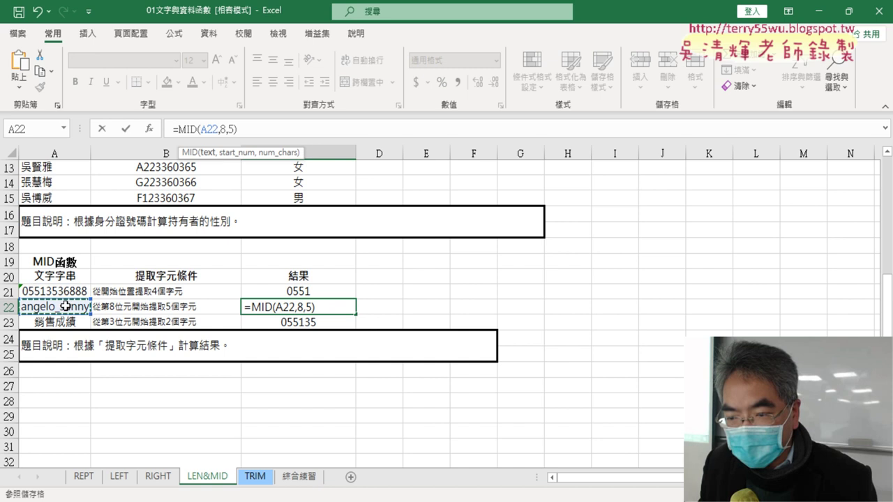
click(126, 130)
Set C23's MID arguments to A23, start 3, 2 characters, giving 成績.
click(299, 322)
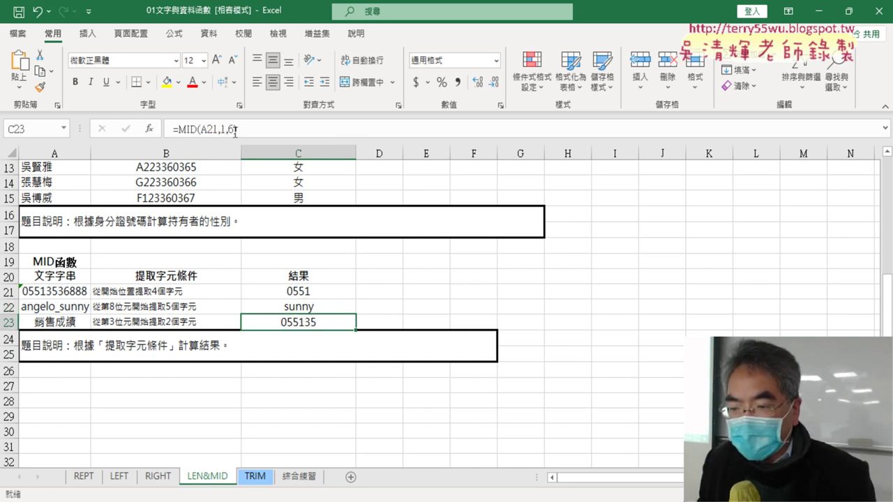
click(213, 129)
click(55, 323)
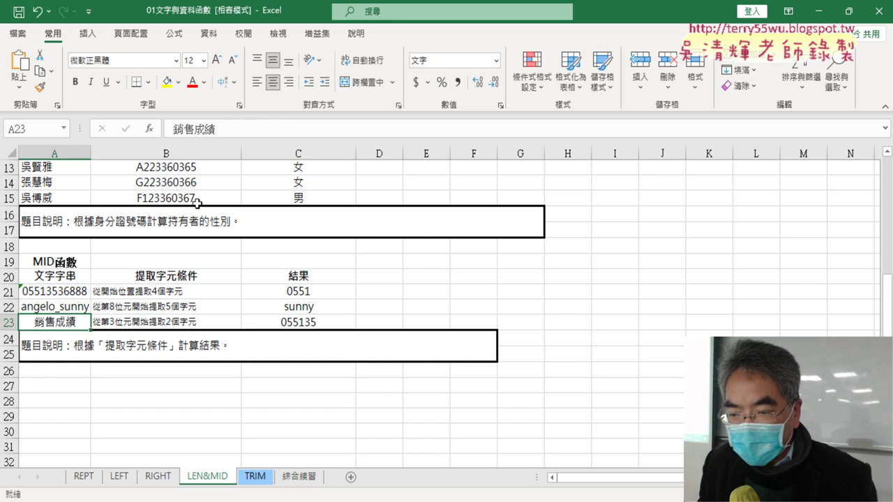
click(305, 326)
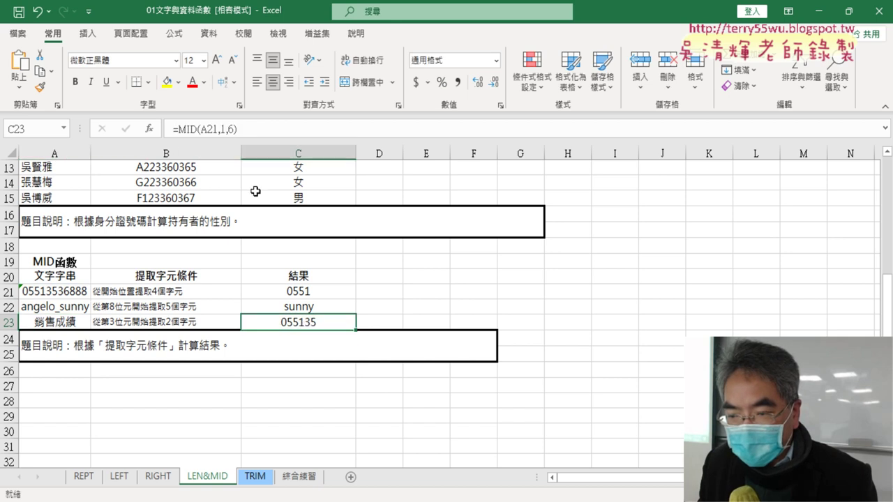
click(185, 129)
click(149, 129)
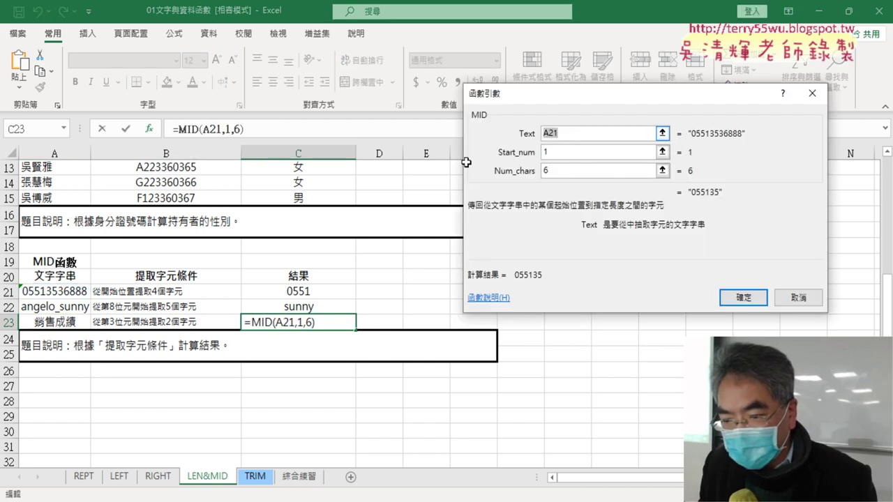
click(55, 325)
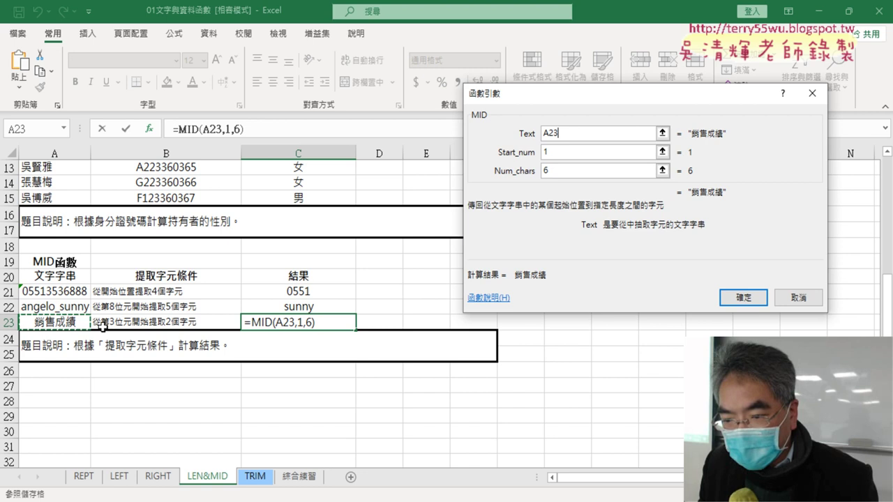
key(Tab)
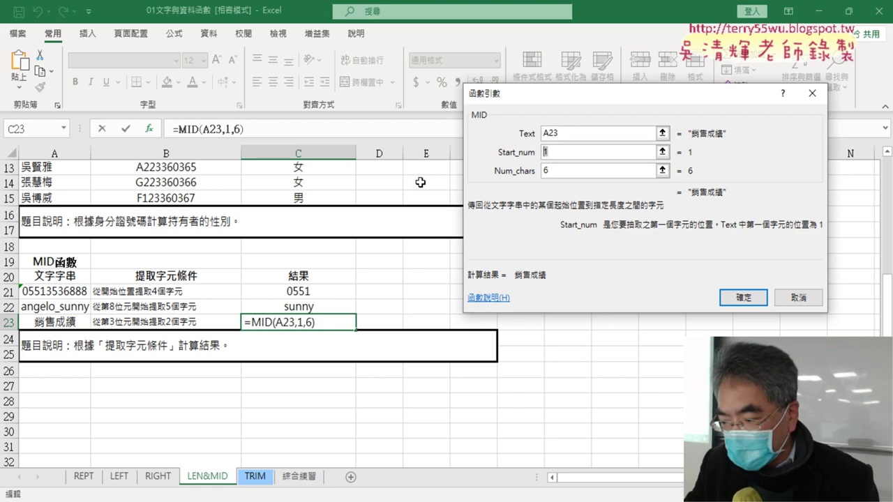
text(3)
key(Tab)
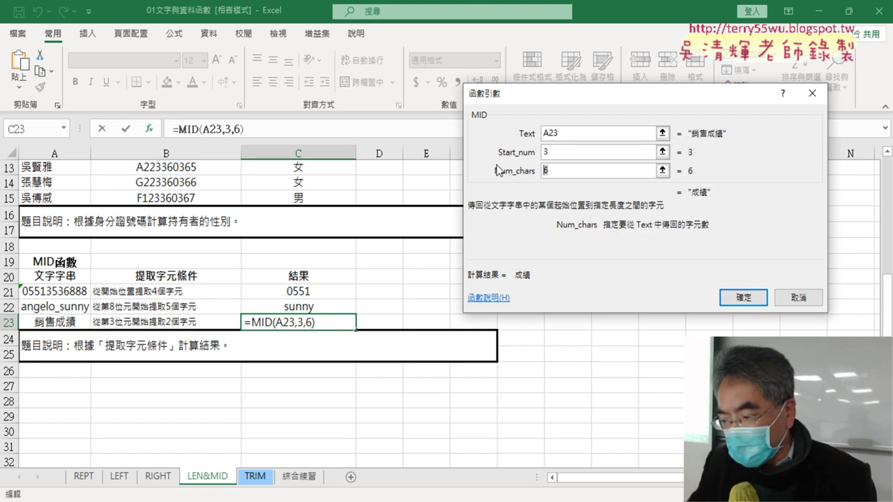
text(2)
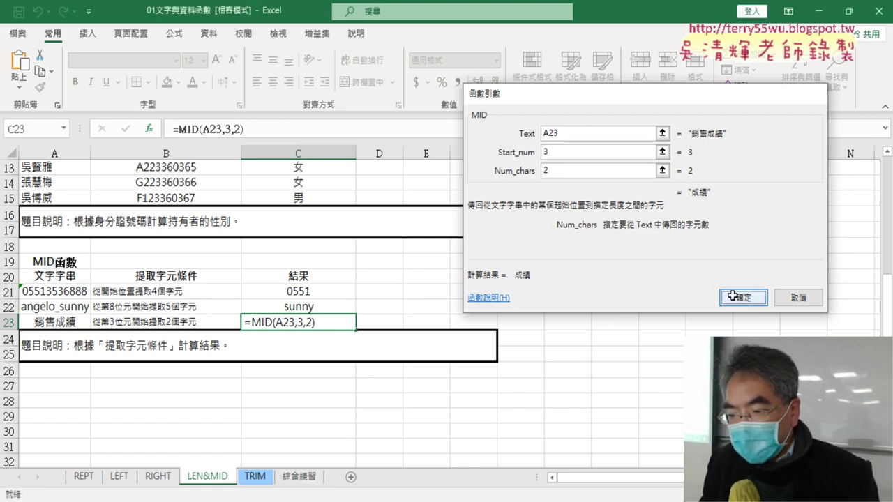
click(744, 298)
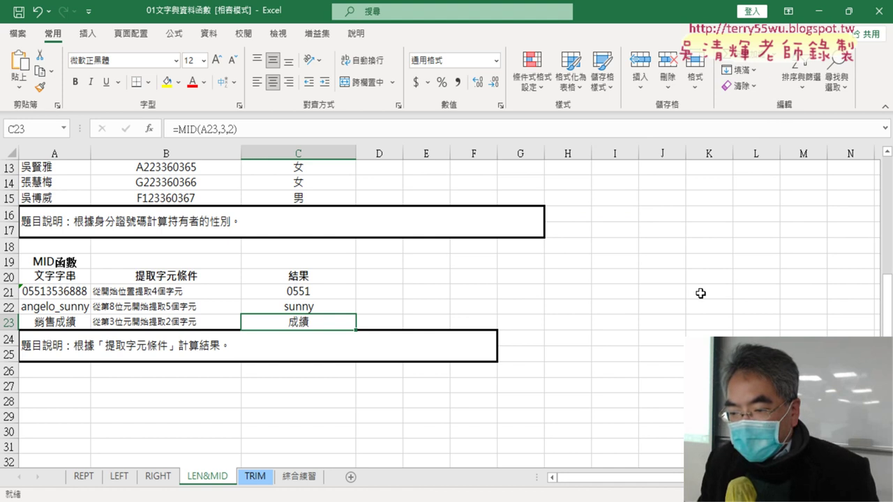
On the TRIM sheet, delete rows 5–7 (SON Y, Hi Net, 遠傳電信).
click(254, 478)
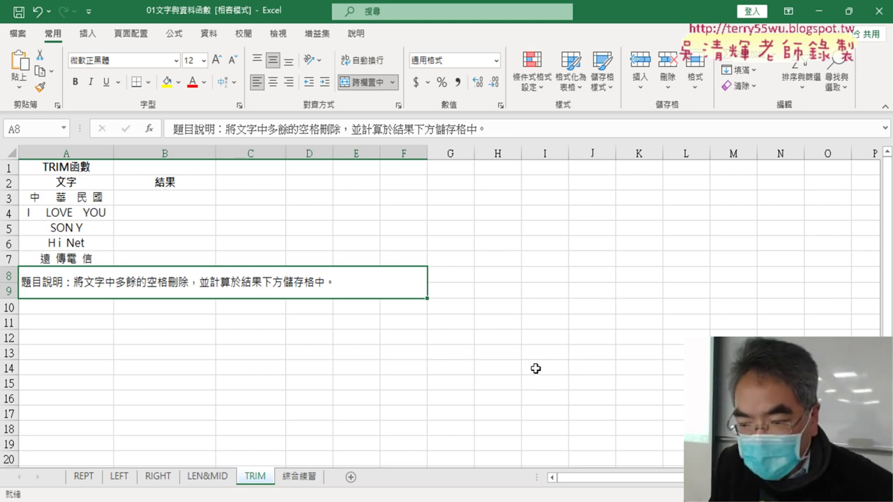
drag(8, 227, 8, 254)
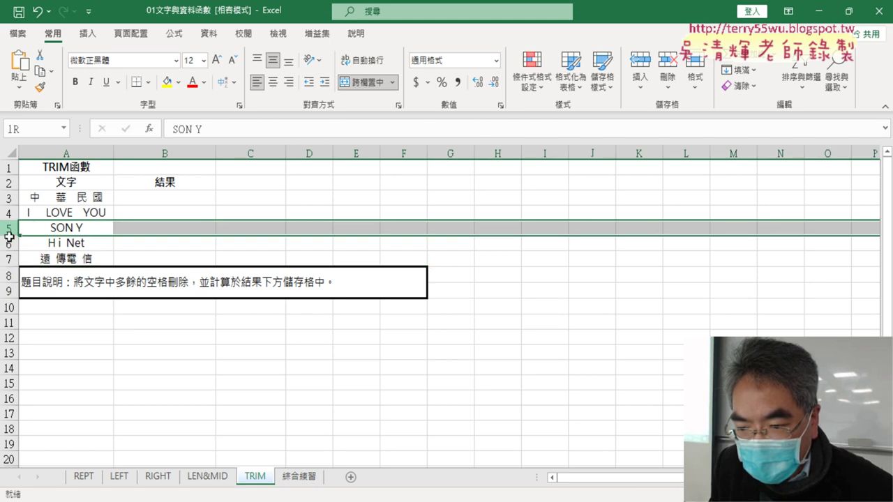
drag(9, 198, 8, 259)
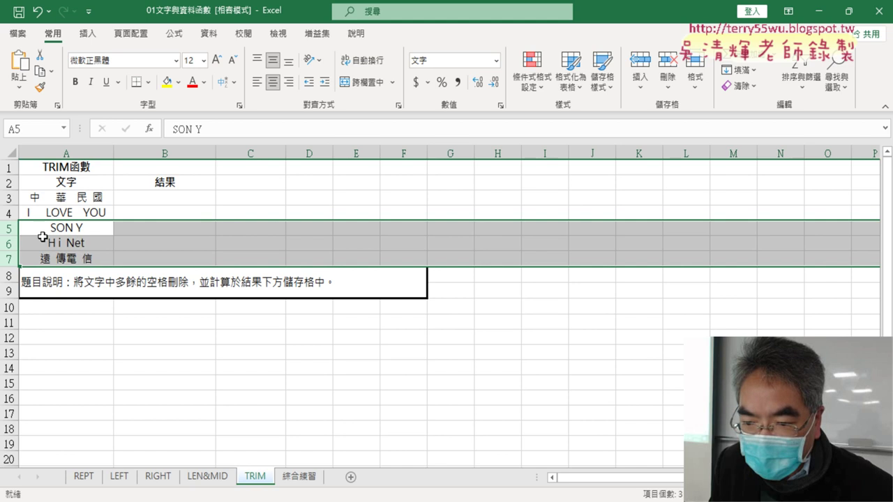
right_click(86, 245)
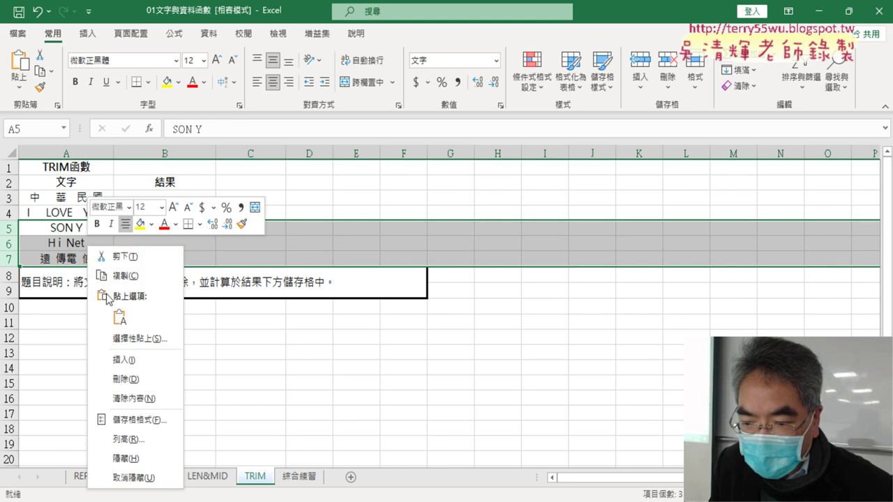
click(123, 380)
Review the remaining sample texts in A3 and A4.
click(87, 200)
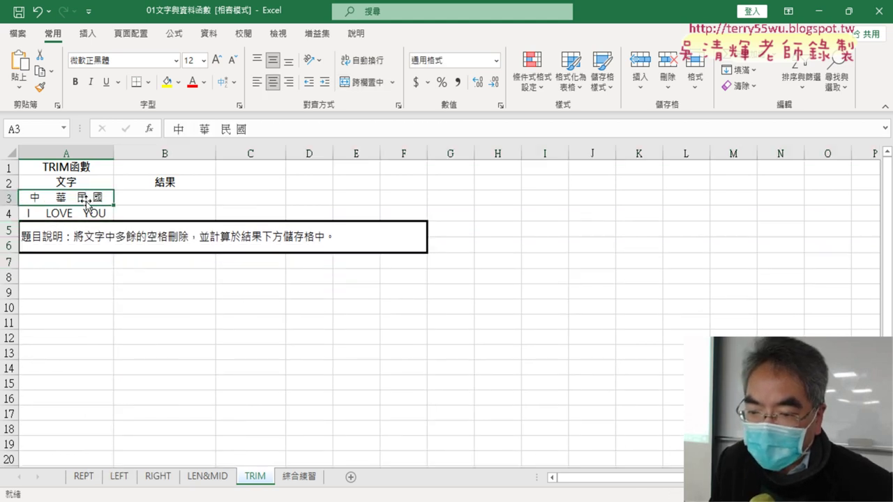
click(88, 213)
click(91, 198)
click(92, 211)
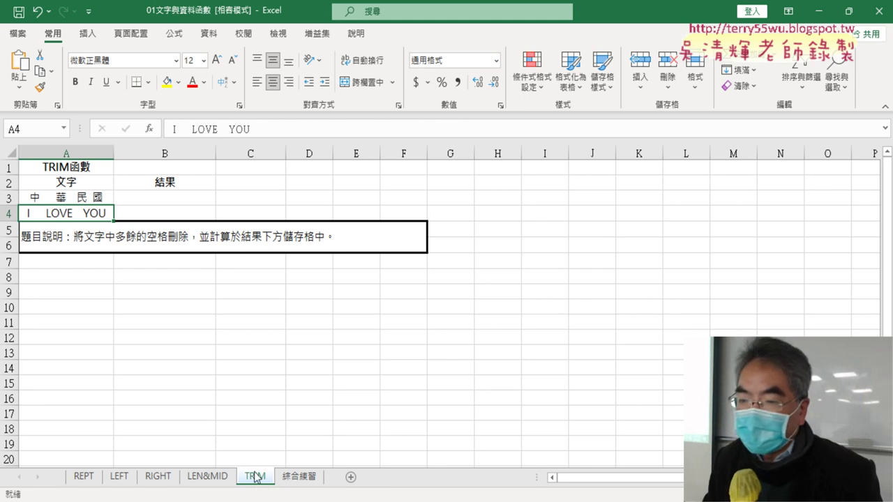
Enter =TRIM(A3) in B3 via Insert Function, showing 中華民國.
click(178, 199)
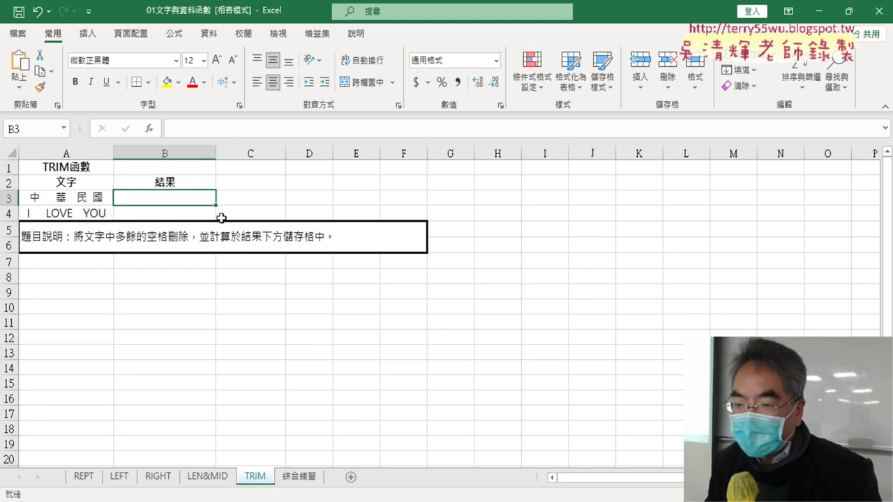
click(148, 130)
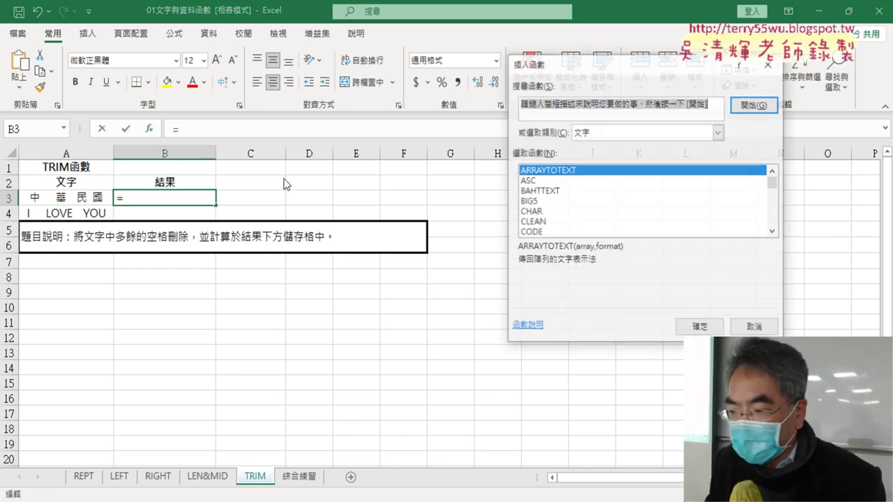
drag(776, 194, 774, 222)
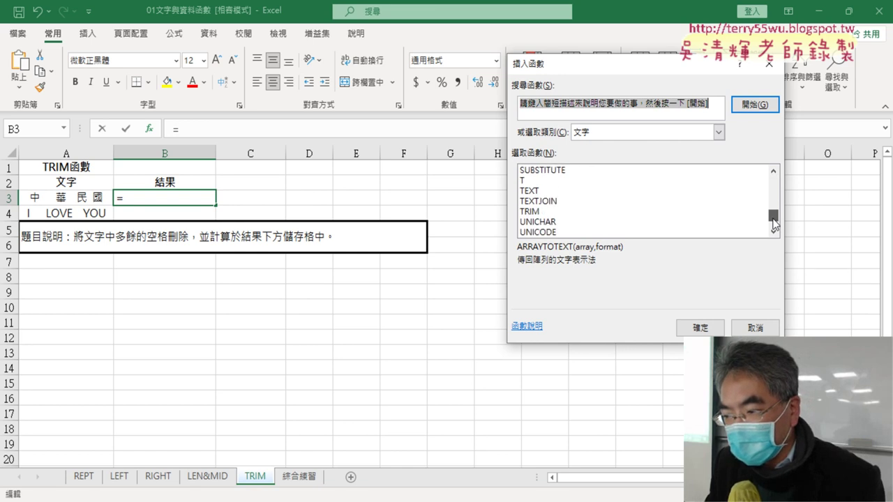
click(601, 210)
click(703, 328)
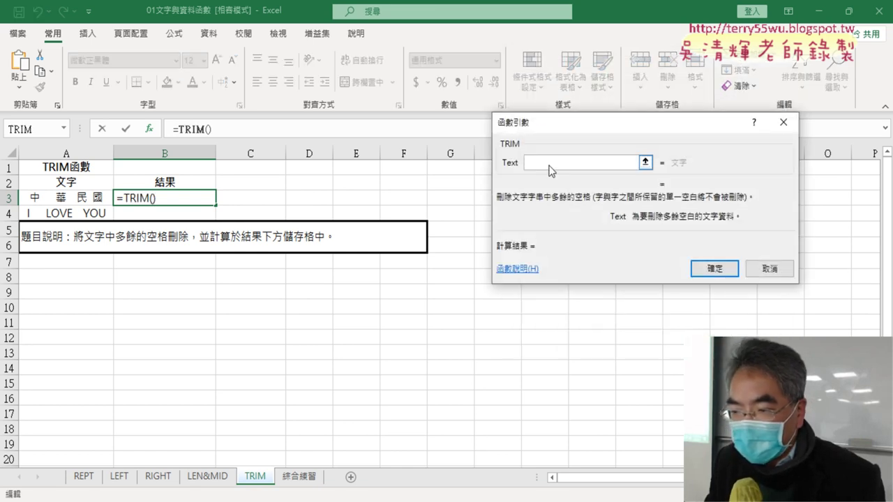
click(46, 200)
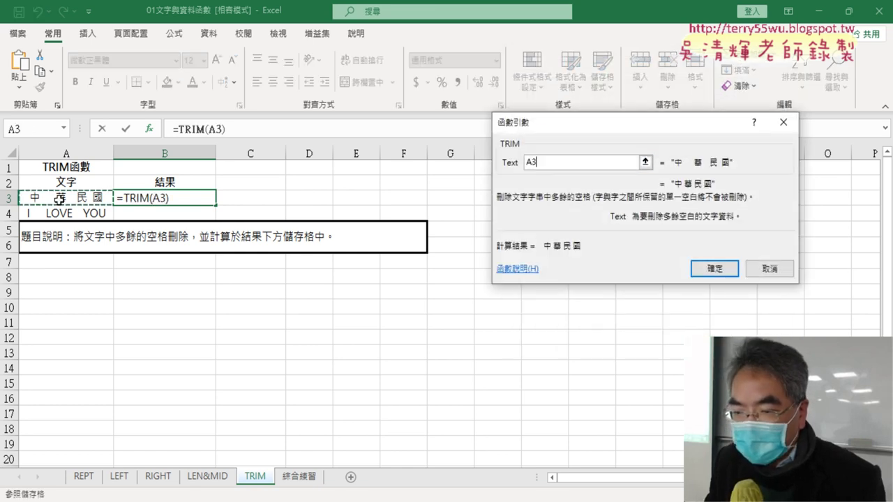
click(716, 272)
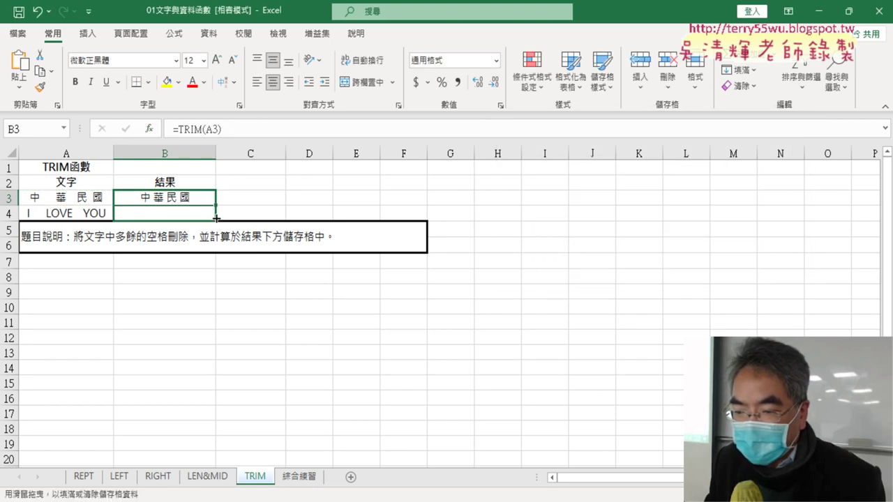
Fill the TRIM formula down to B4 and check the formulas in B4 and B3.
drag(221, 204, 221, 220)
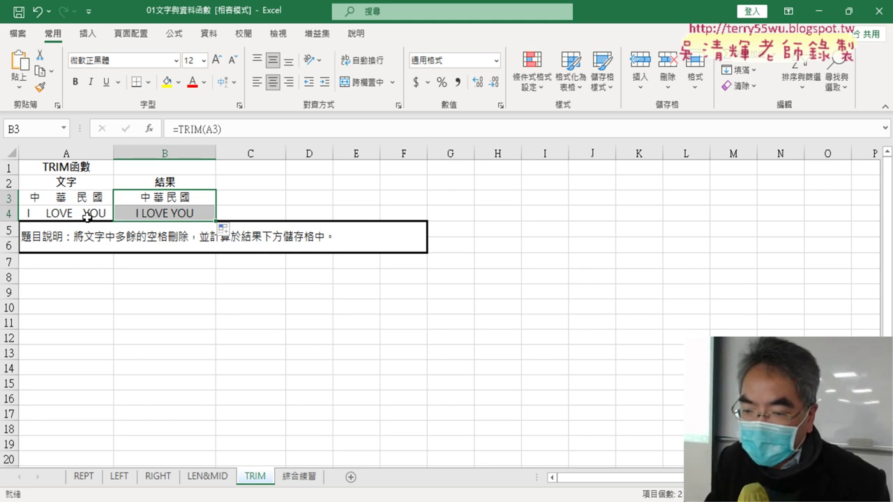
click(170, 214)
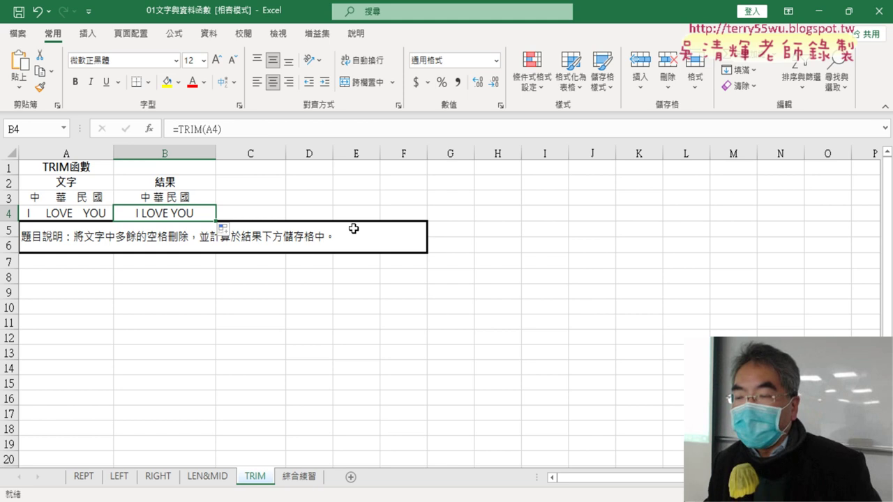
click(160, 197)
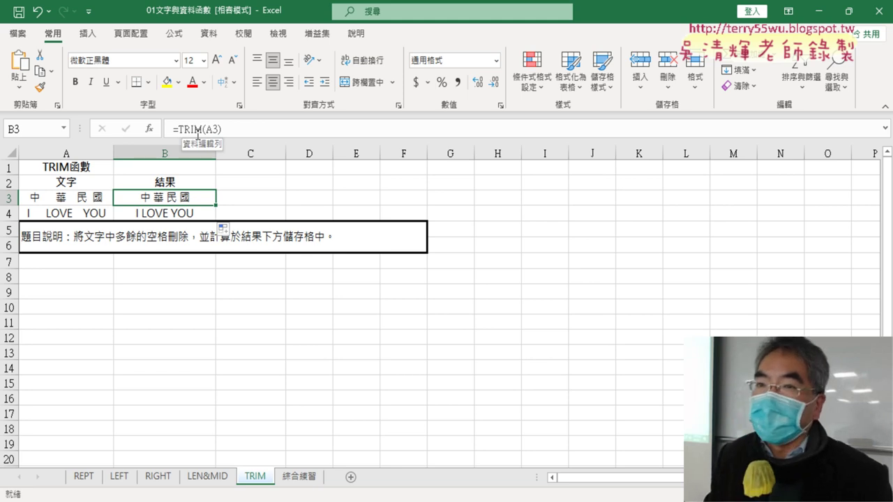
drag(182, 201, 179, 214)
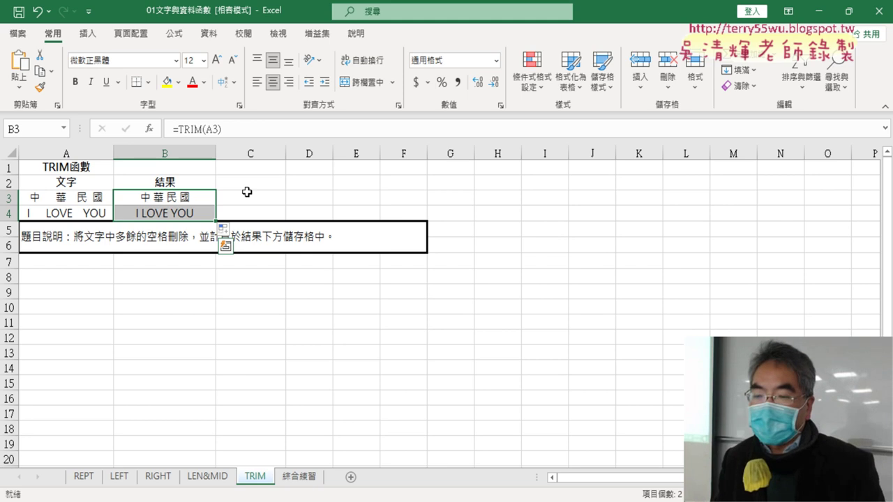
click(167, 196)
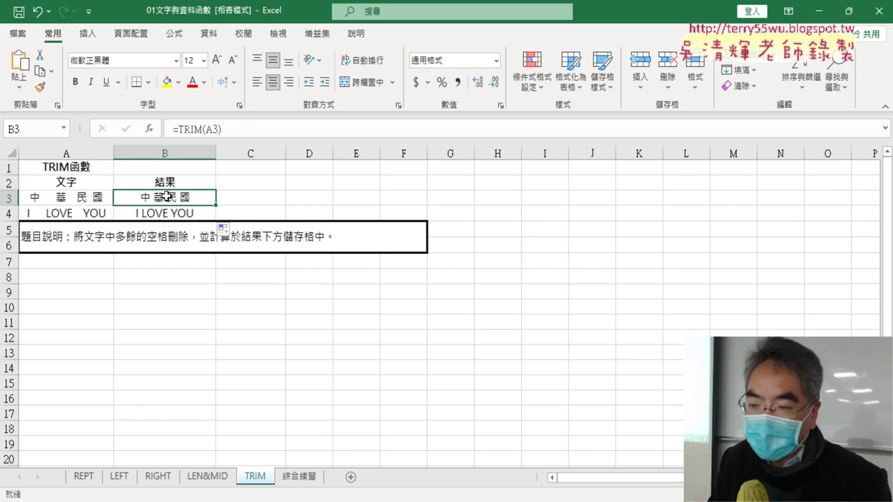
click(55, 213)
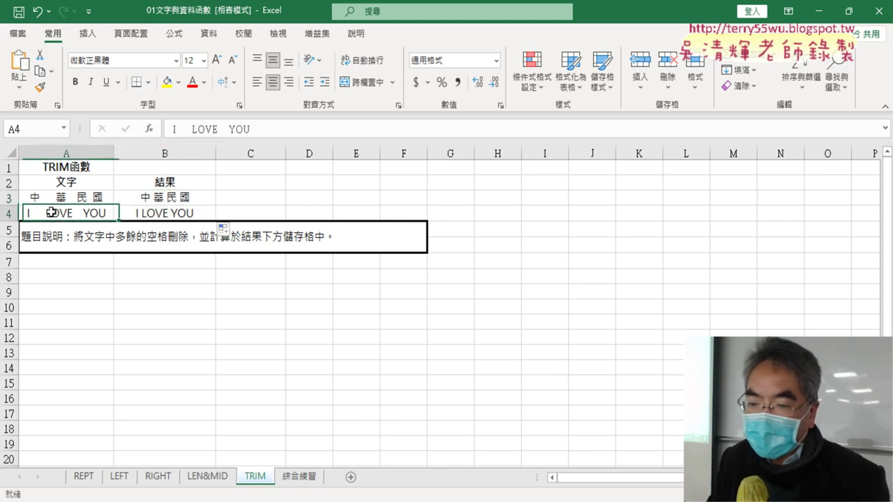
click(183, 209)
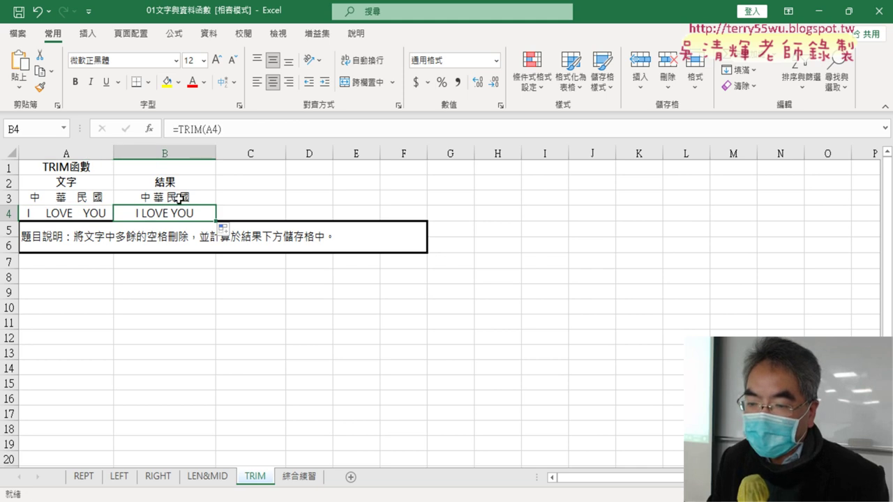
click(180, 198)
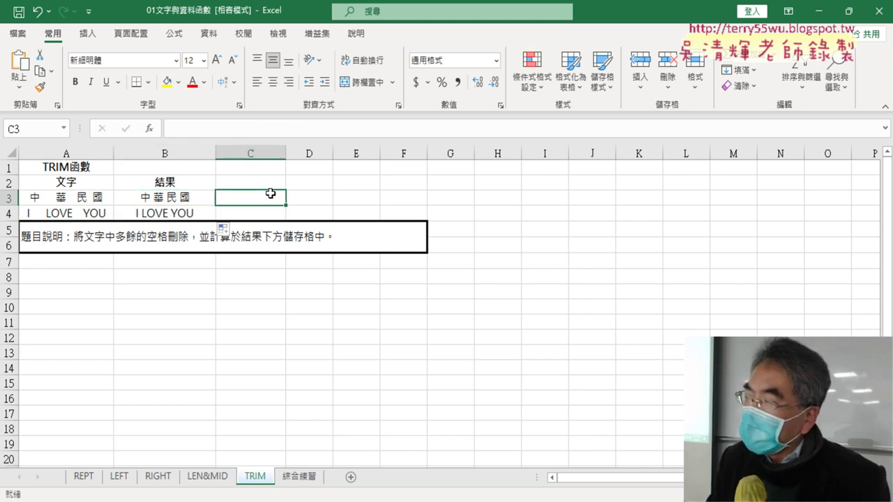
Build =SUBSTITUTE(A3," ","") in C3, replacing every space with nothing.
click(150, 131)
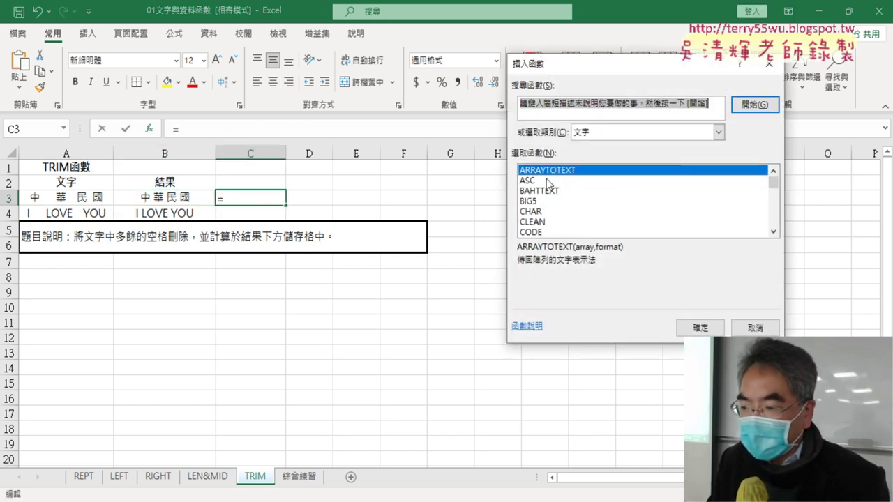
drag(768, 185, 773, 216)
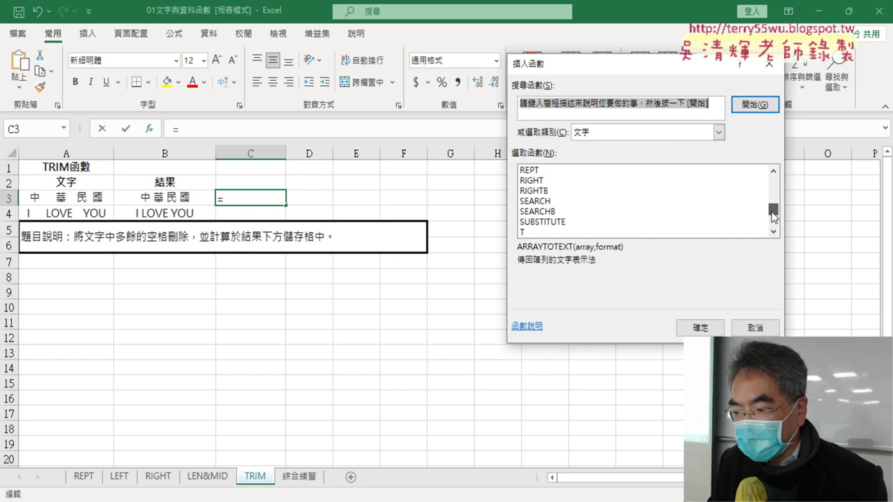
click(555, 222)
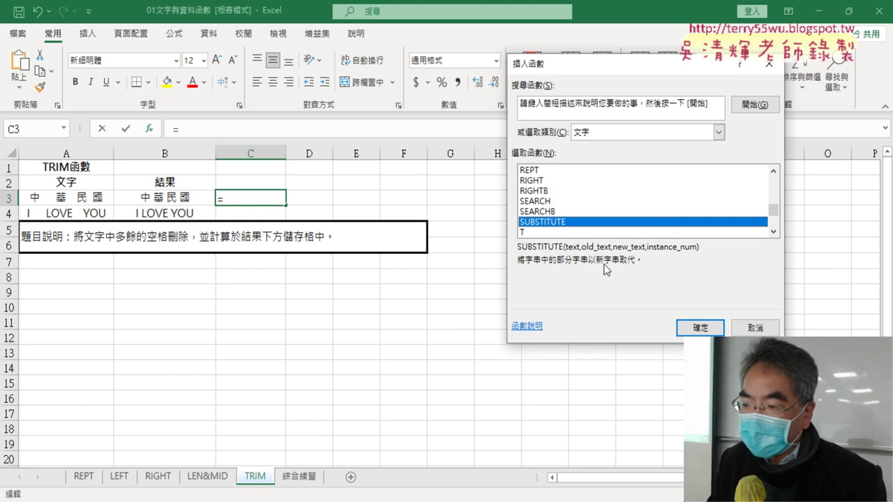
click(702, 327)
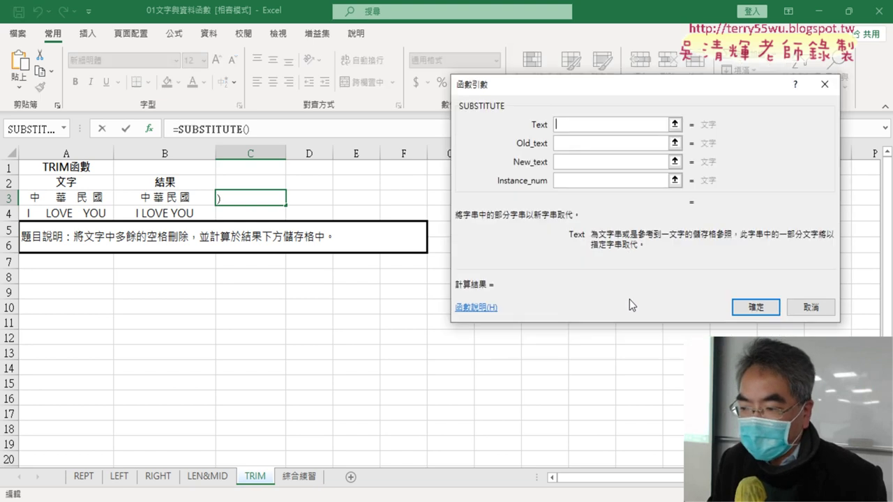
click(61, 199)
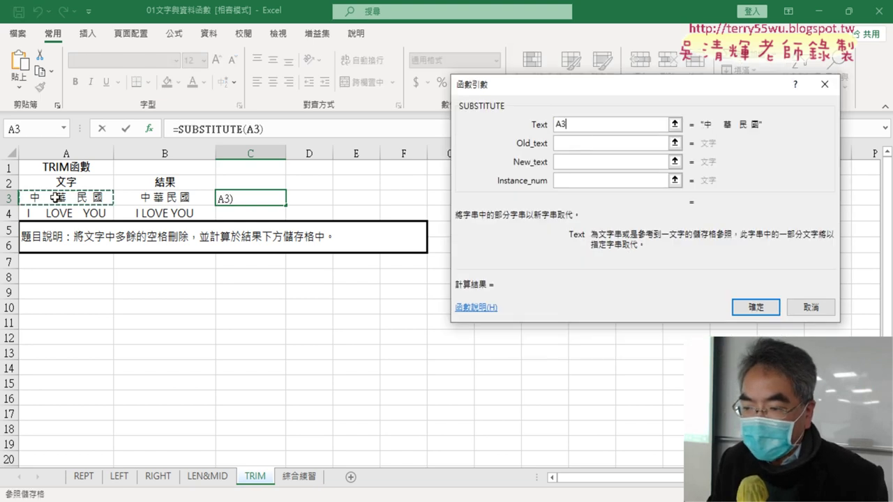
click(573, 145)
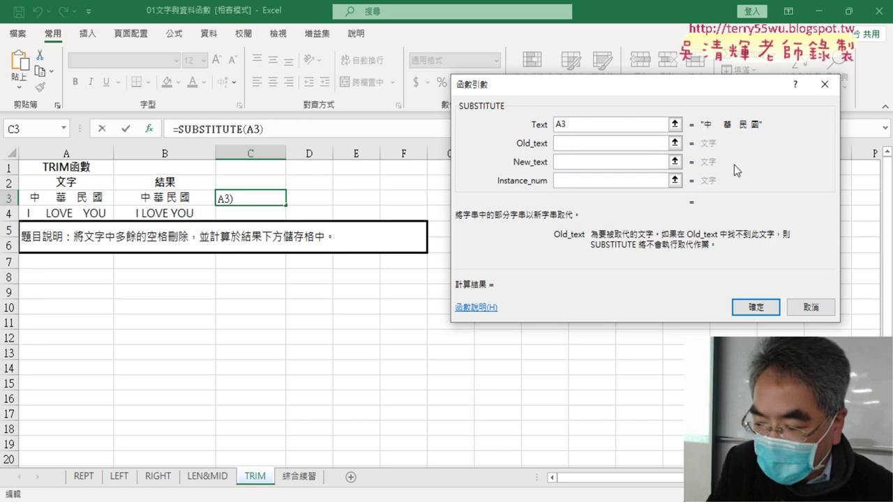
text(")
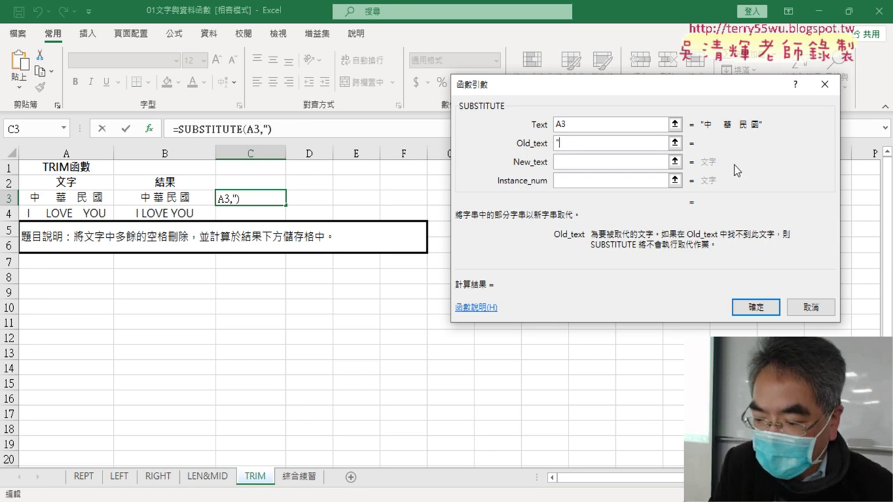
text( ")
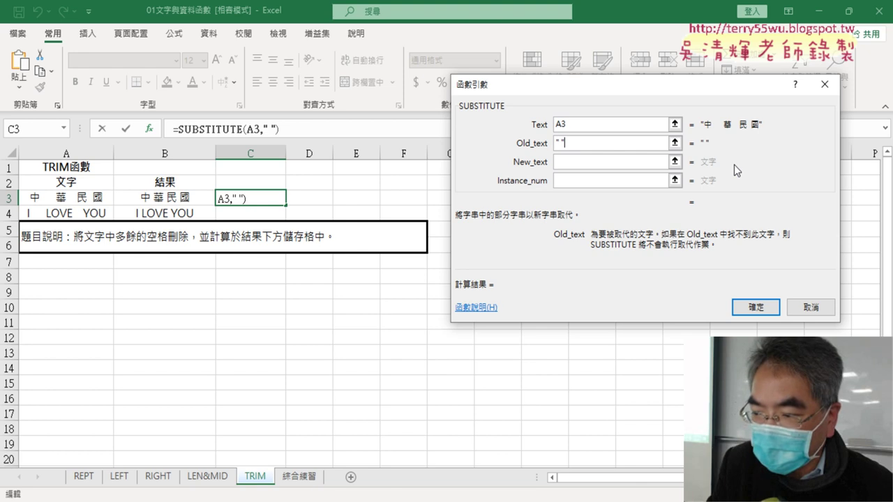
click(566, 161)
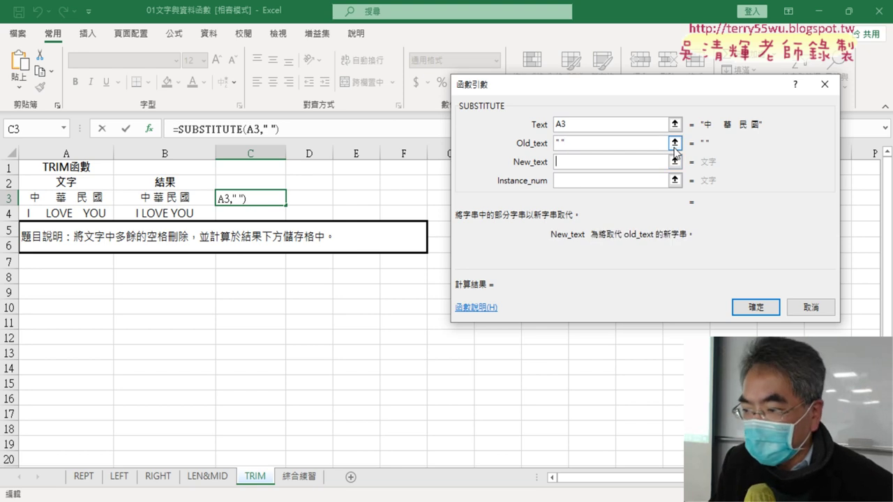
text("")
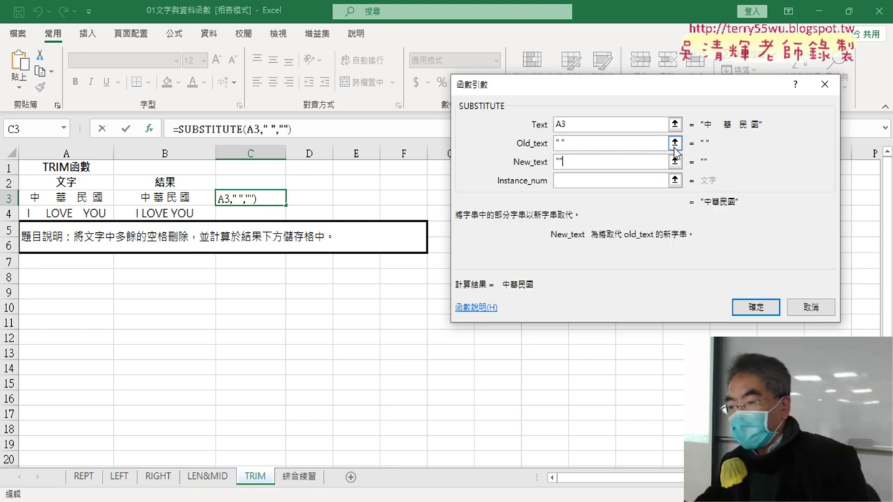
key(Home)
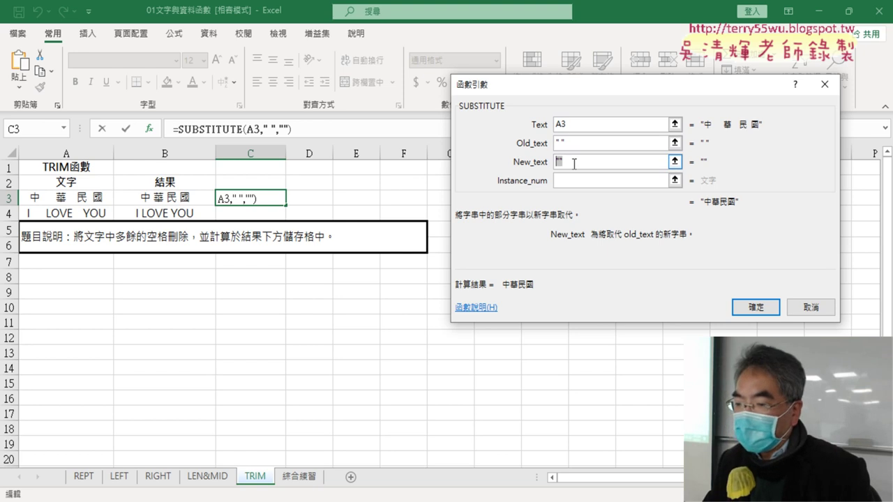
click(754, 309)
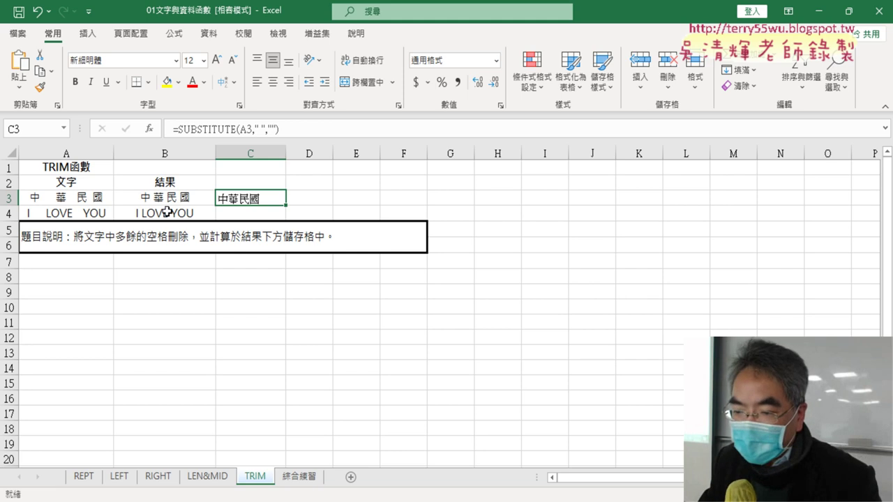
Fill C3's SUBSTITUTE formula down to C4, giving ILOVEYOU.
drag(288, 205, 288, 220)
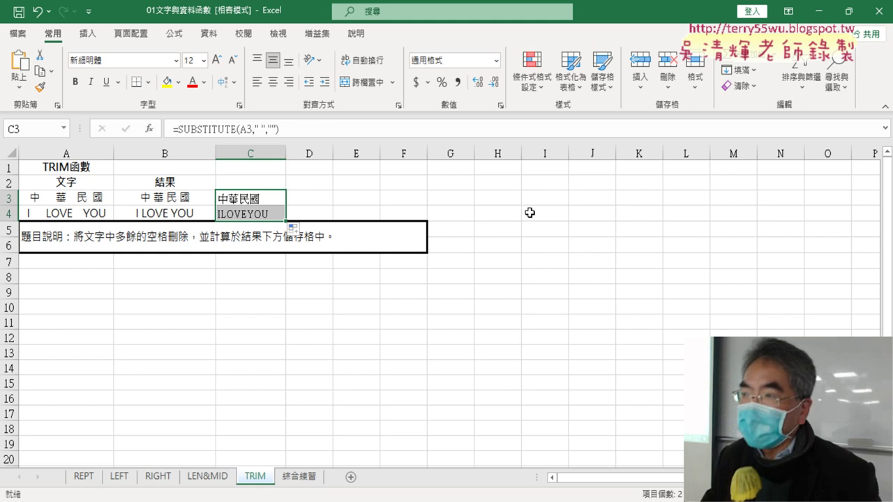